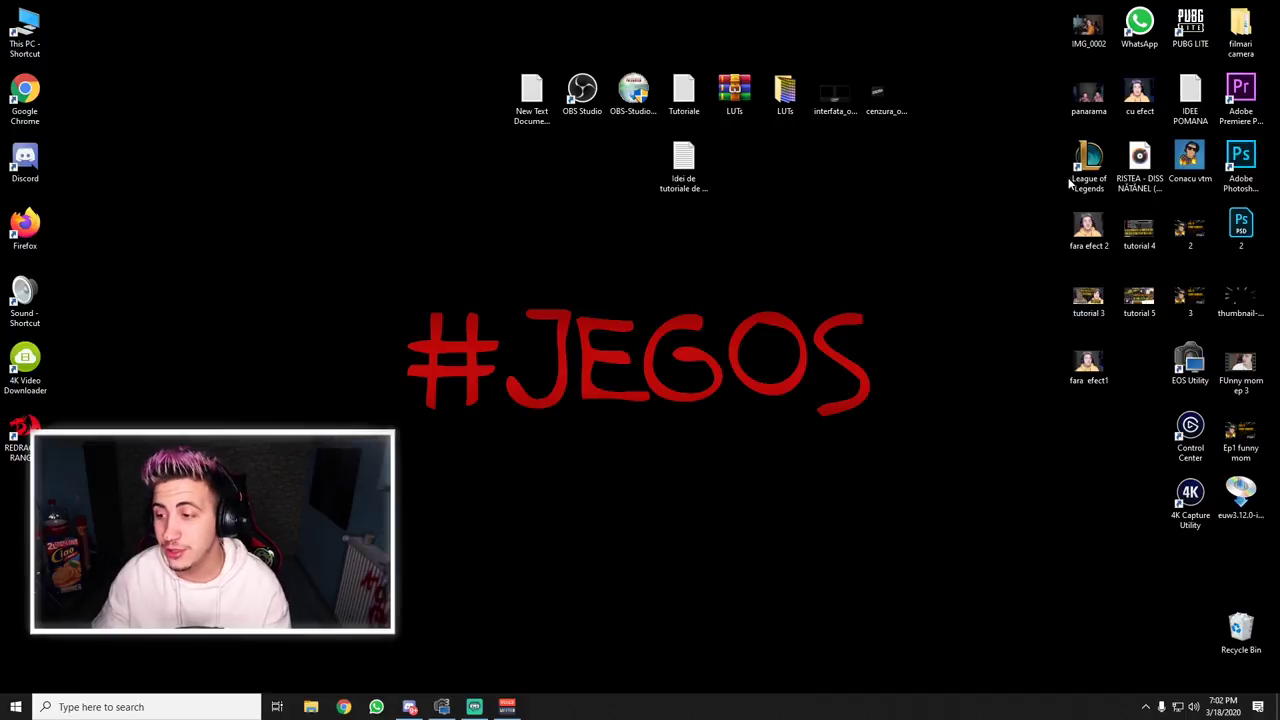
- Launch Photoshop and create a blank white 1920×1080 px, 300 ppi RGB document
left_click(1240, 100)
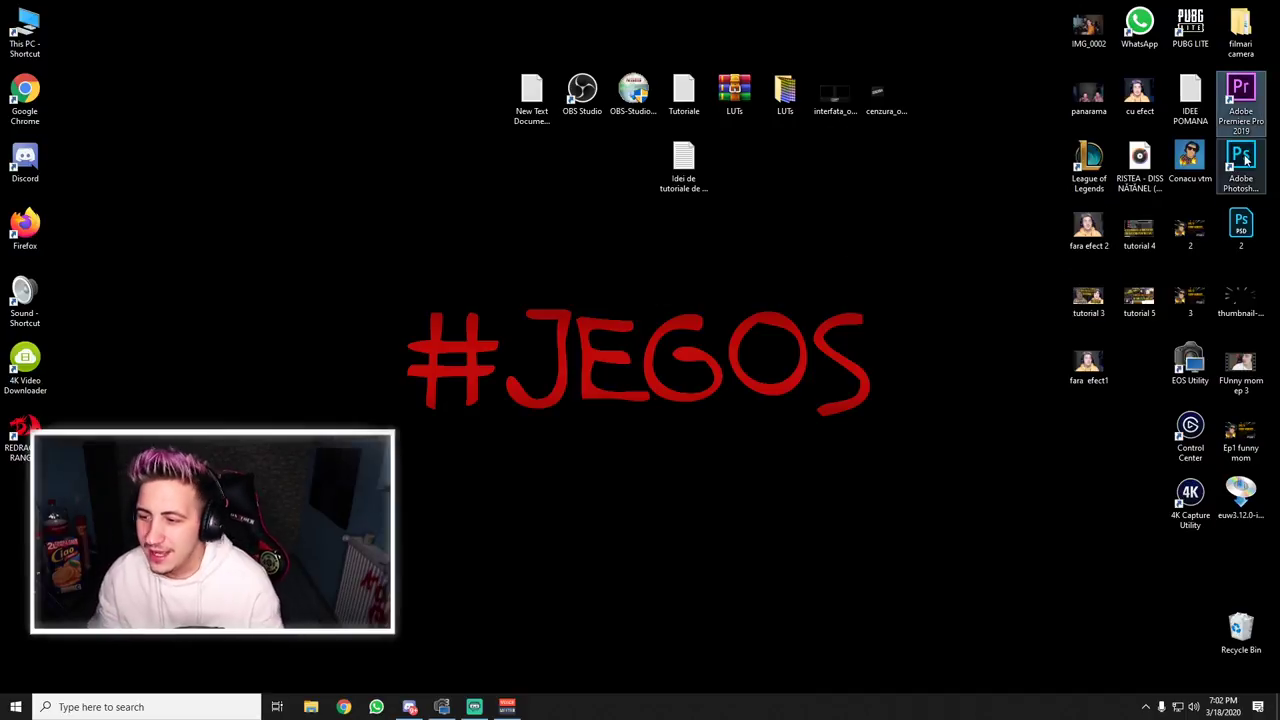
left_click_drag(1243, 150, 813, 170)
left_click(810, 225)
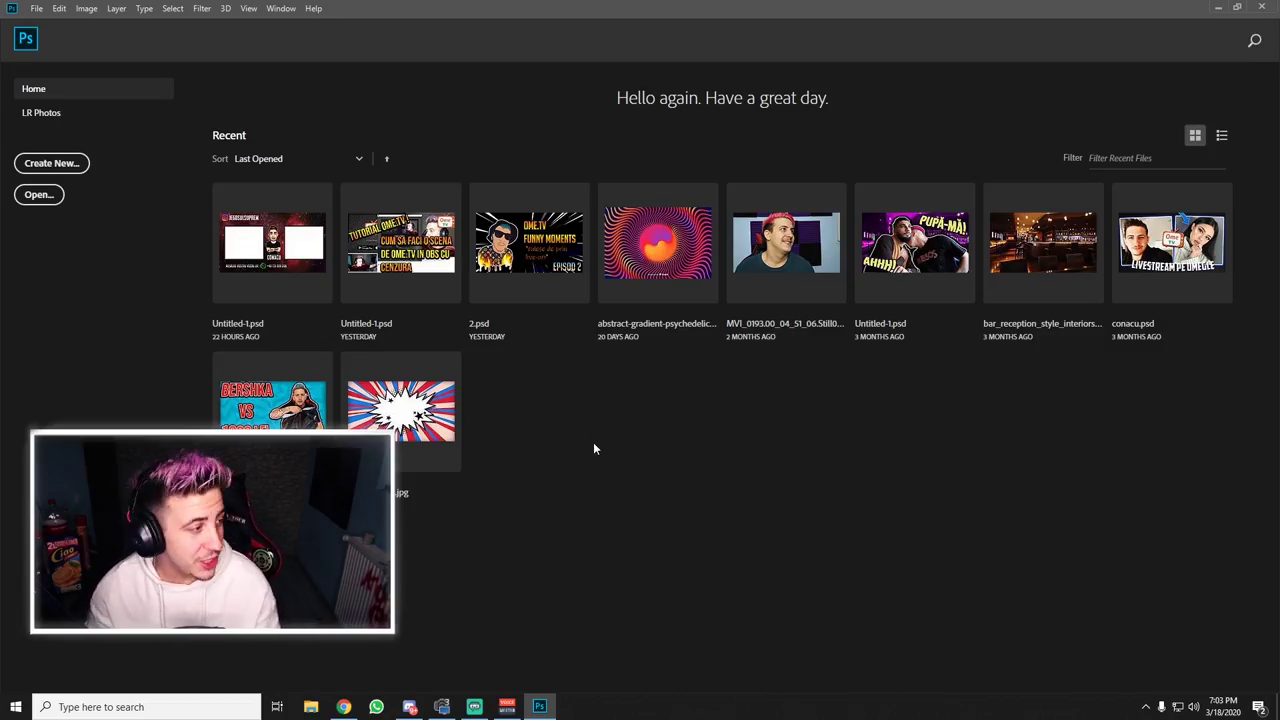
left_click(50, 163)
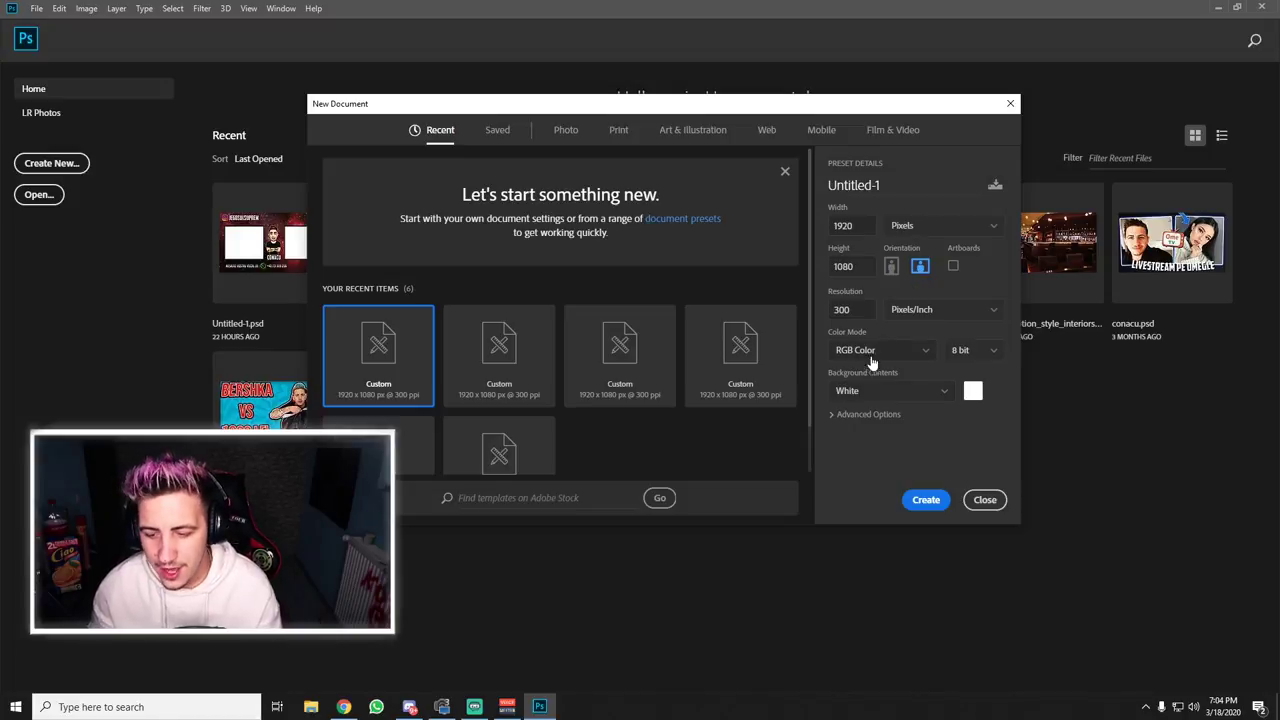
left_click(930, 500)
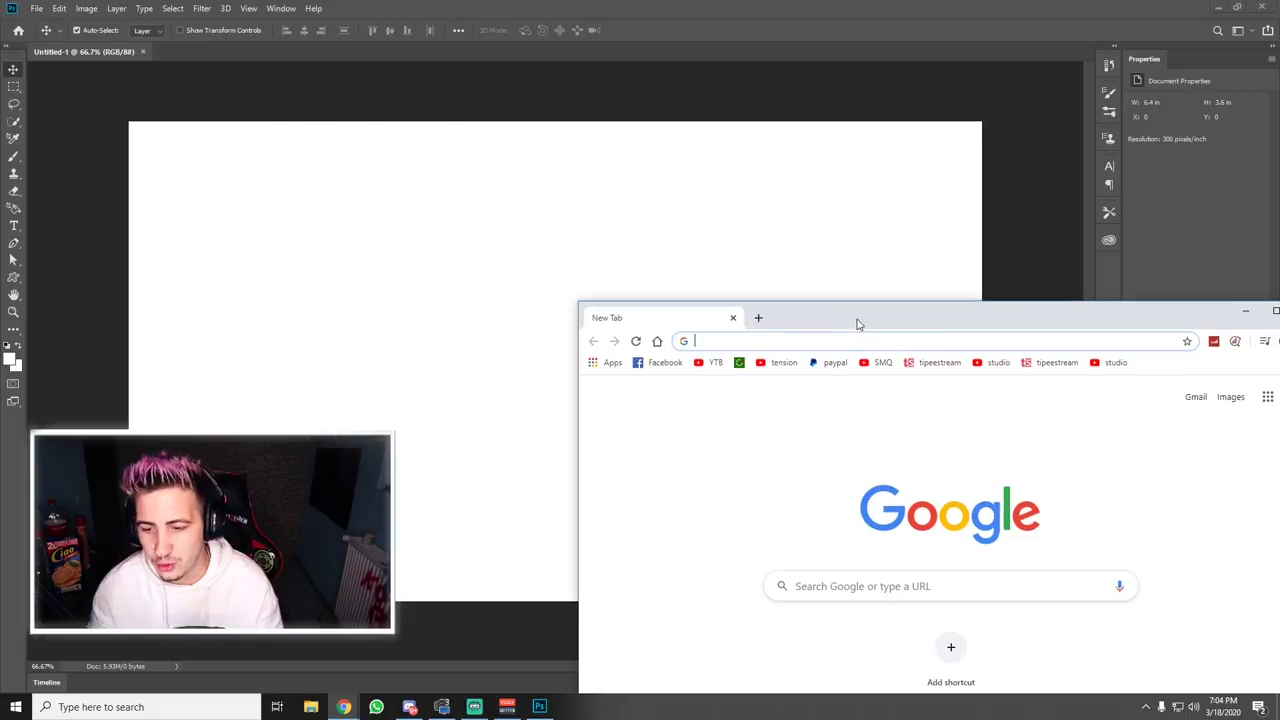
- Maximize the browser window and quit Steam from the system tray
double_click(854, 322)
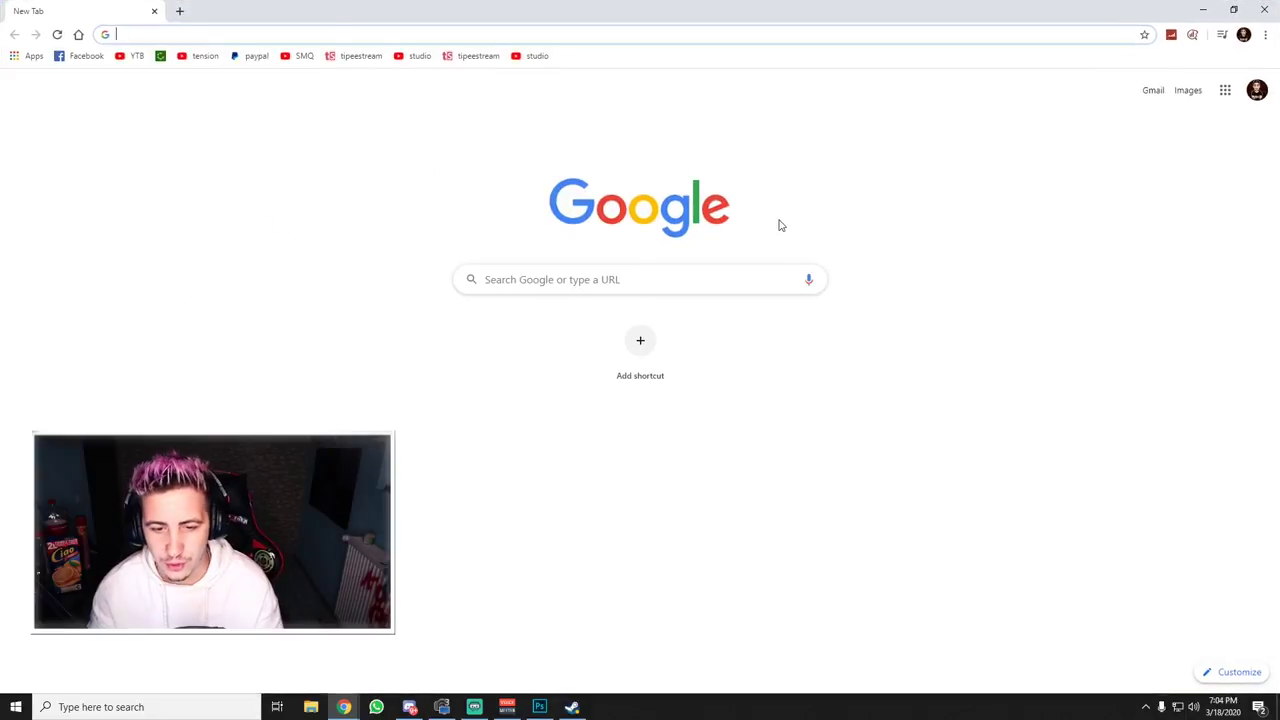
left_click(1146, 706)
right_click(1150, 662)
left_click(1060, 645)
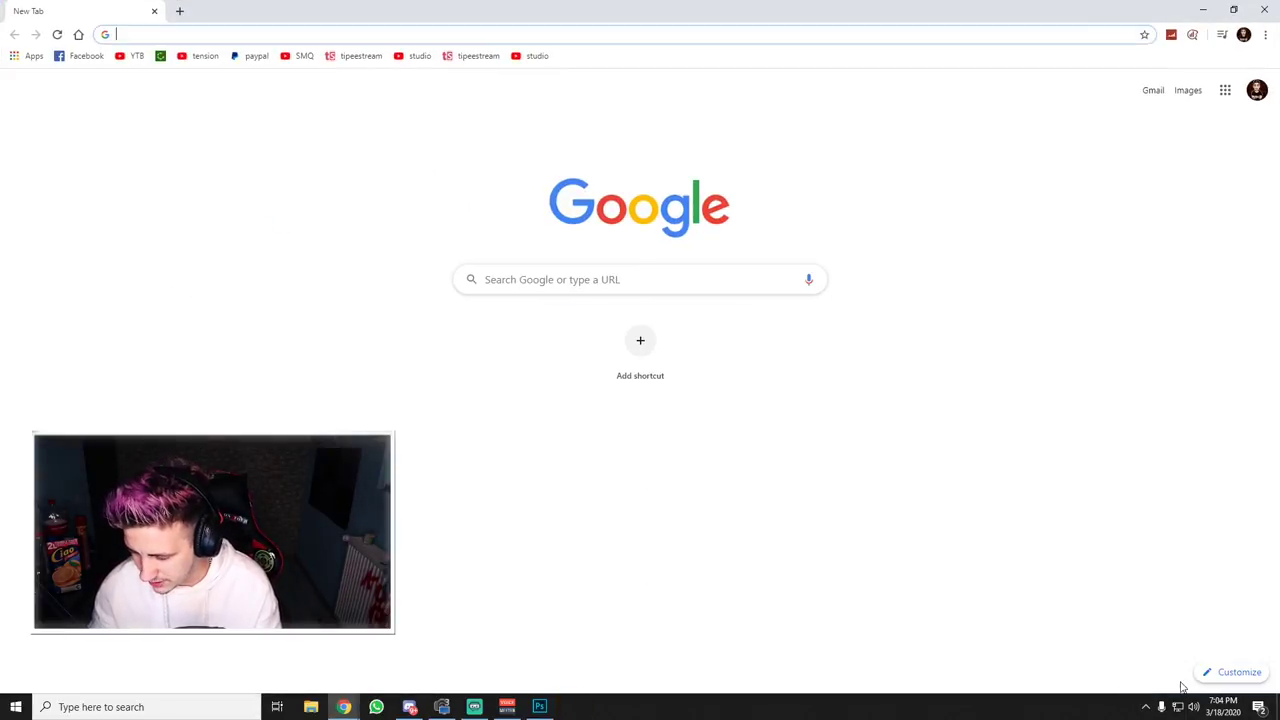
- Search Google for 'delia' and switch to the Images results
left_click(396, 34)
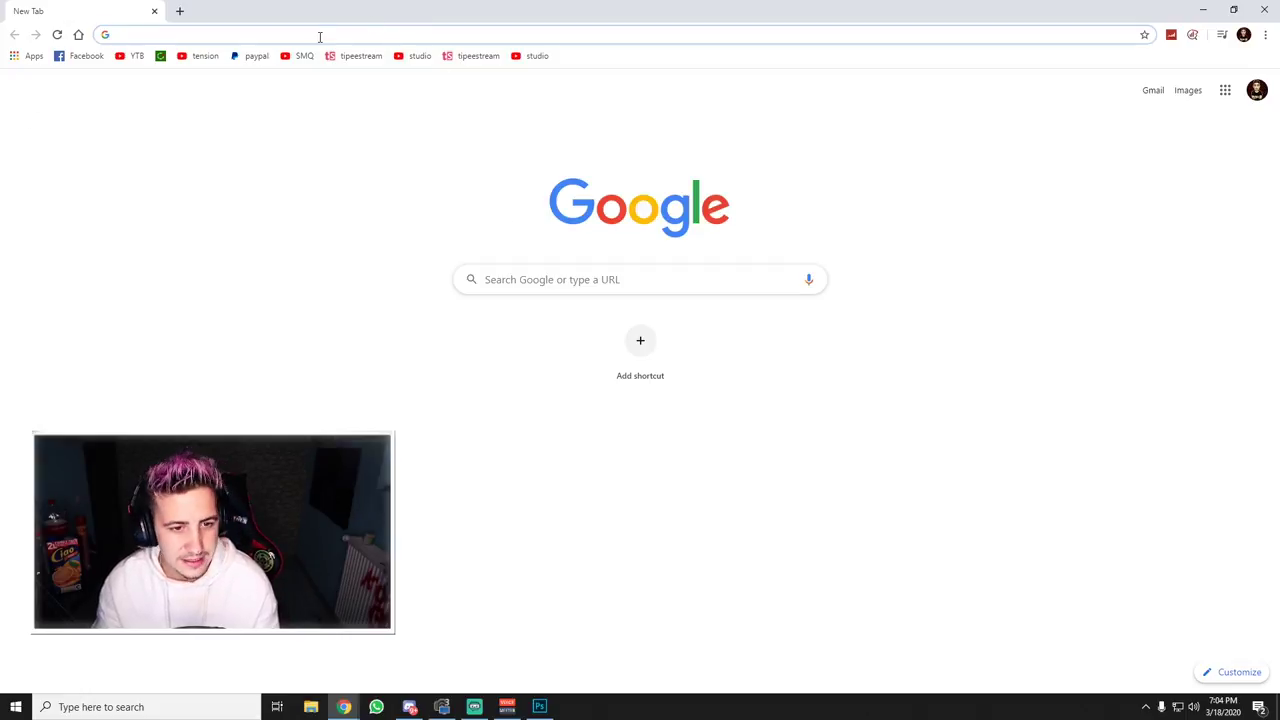
type("delia")
key("Return")
left_click(189, 113)
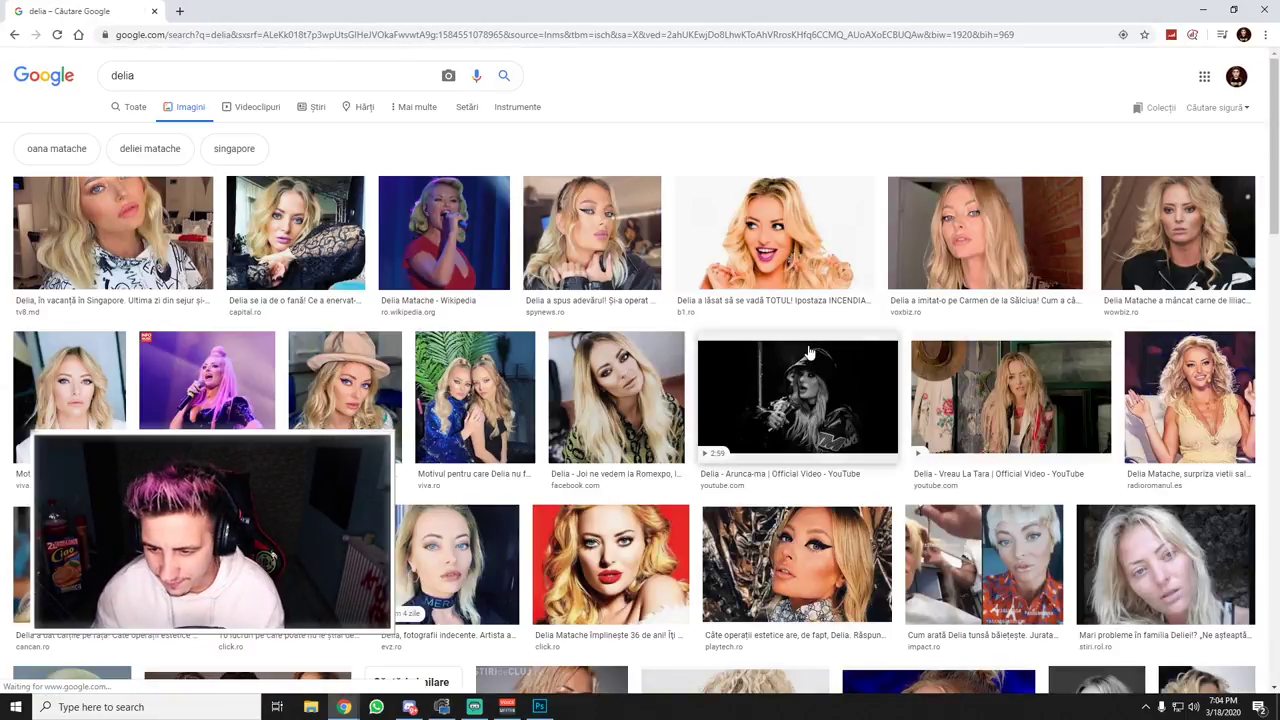
- Browse the image results and preview the shaved-head blonde portrait
scroll(836, 352, "down", 2)
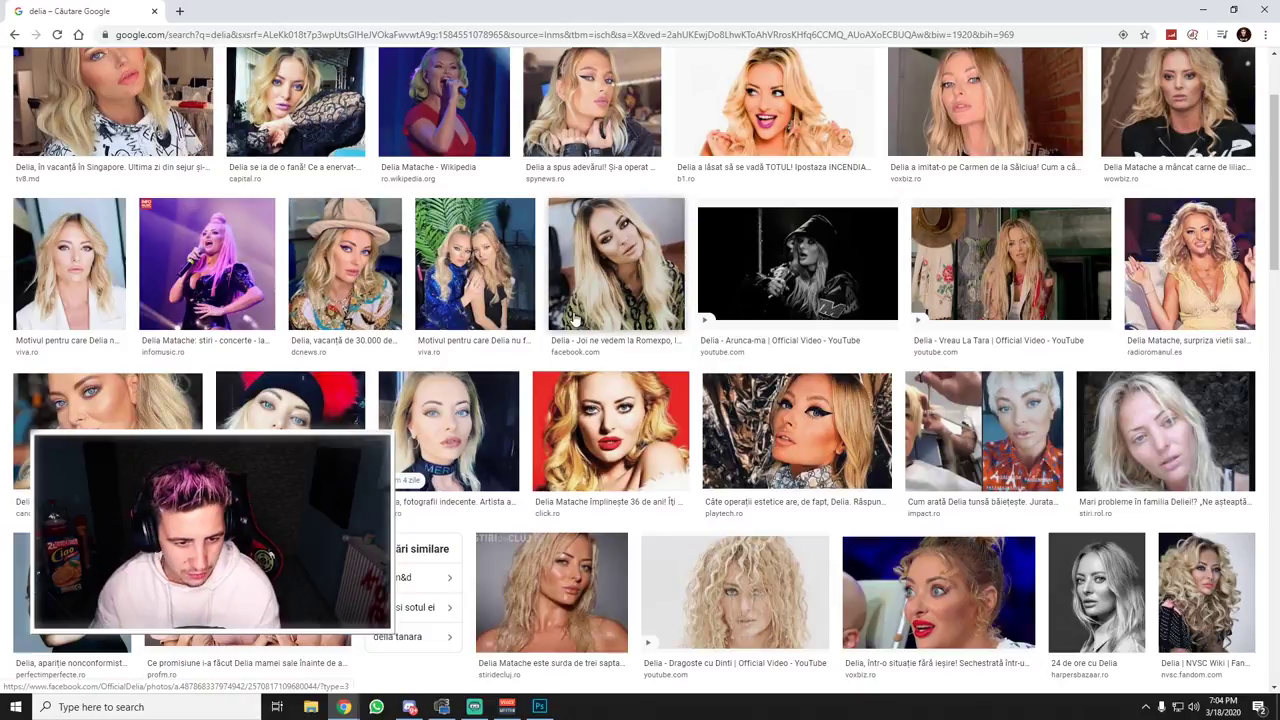
left_click(345, 263)
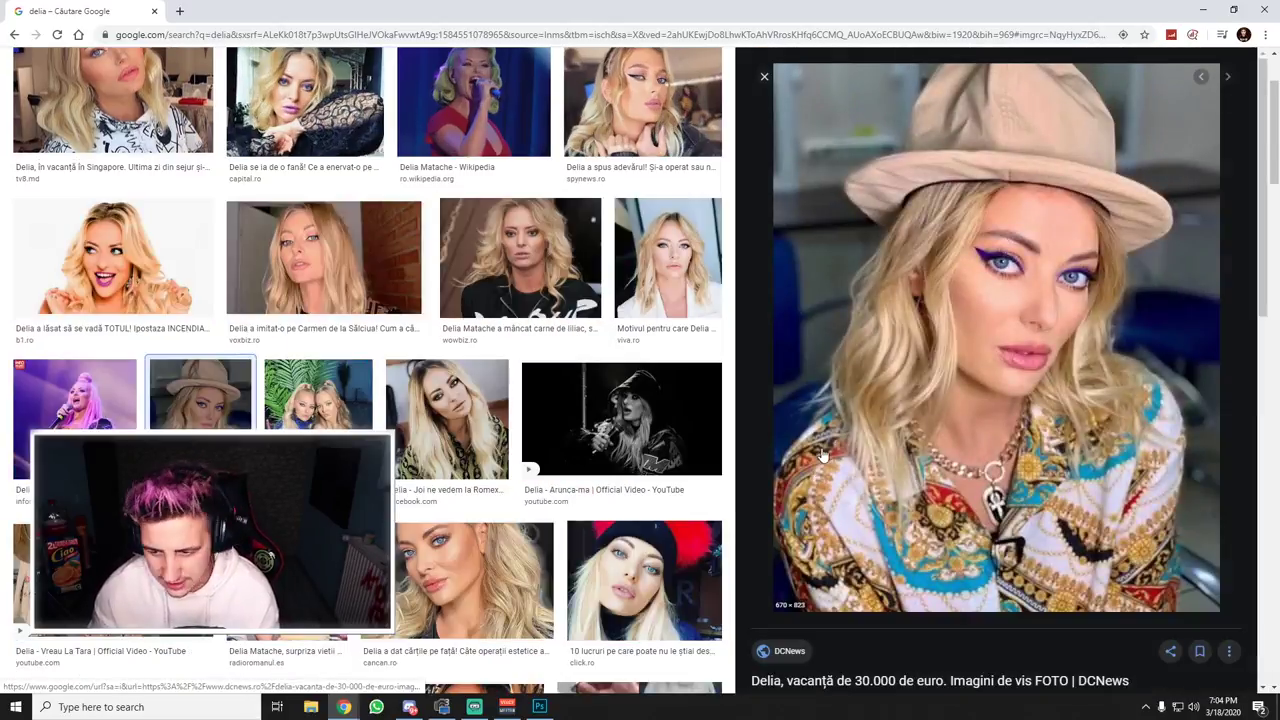
scroll(640, 420, "down", 3)
left_click(287, 375)
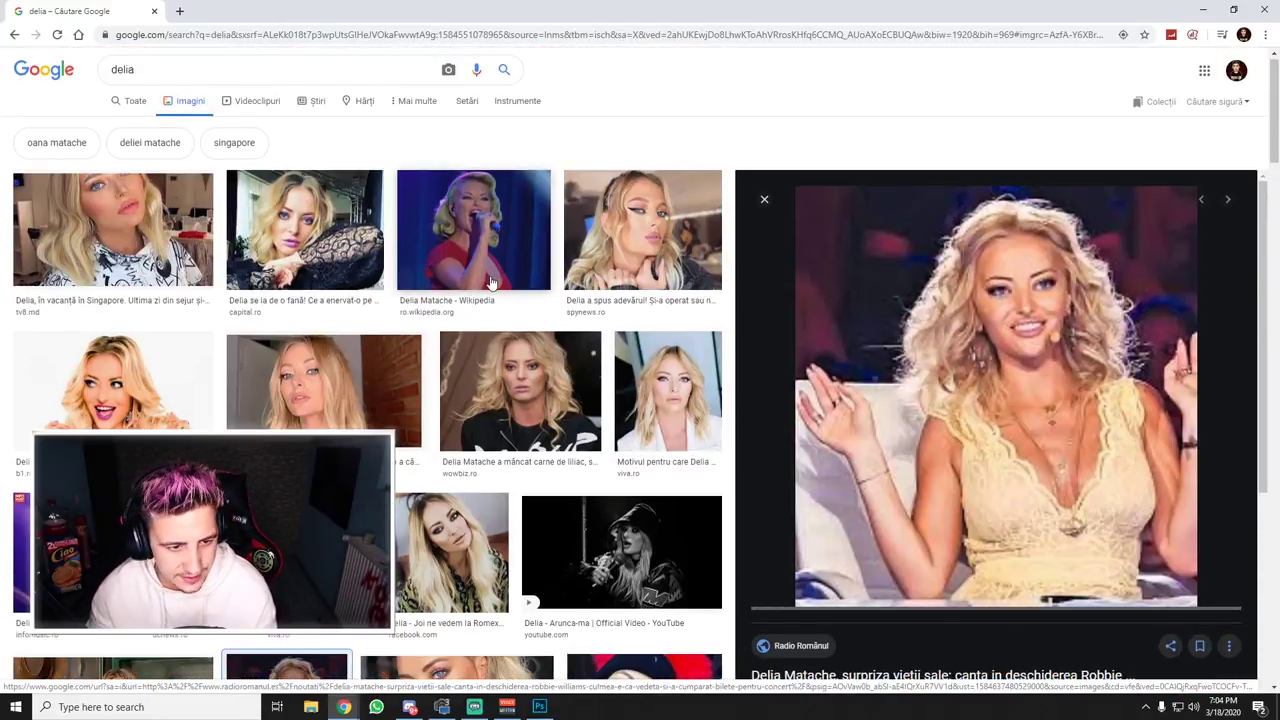
scroll(549, 311, "down", 2)
scroll(549, 311, "down", 2)
scroll(549, 311, "down", 2)
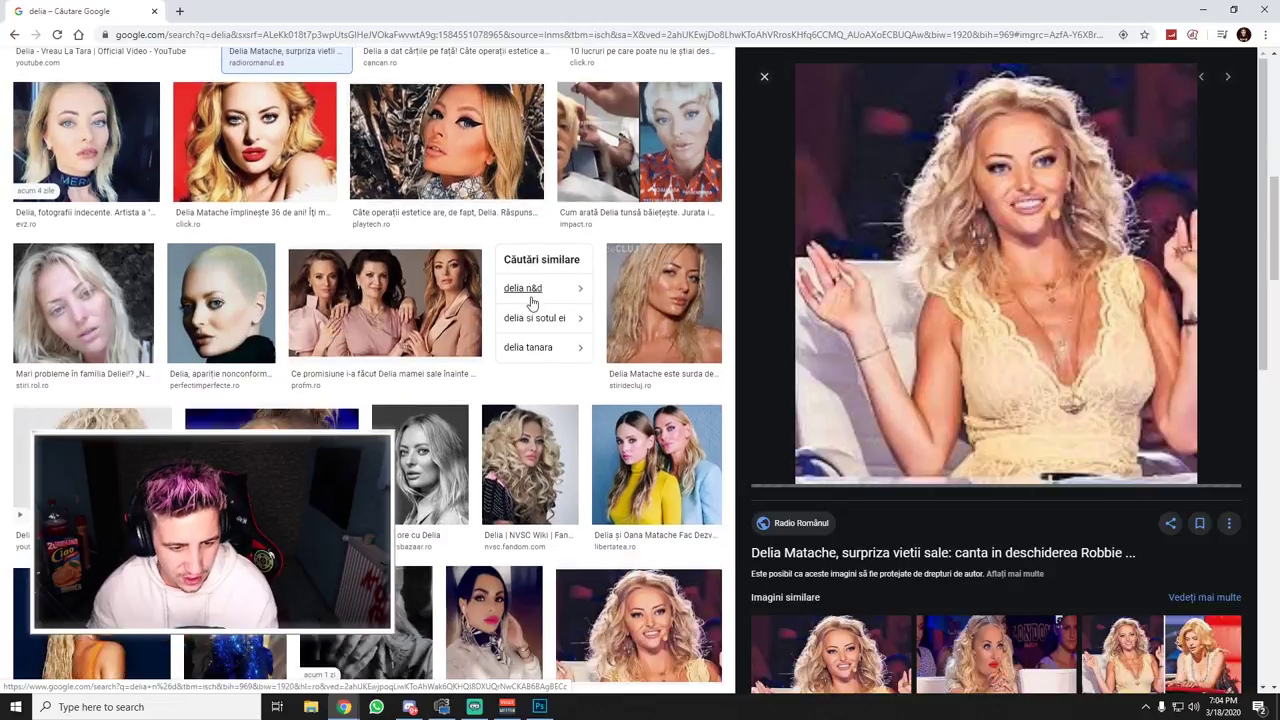
left_click(221, 303)
- Save the portrait to the Desktop as delia-matache-1.jpg and show it in its folder
right_click(948, 278)
left_click(1000, 405)
left_click_drag(355, 10, 404, 4)
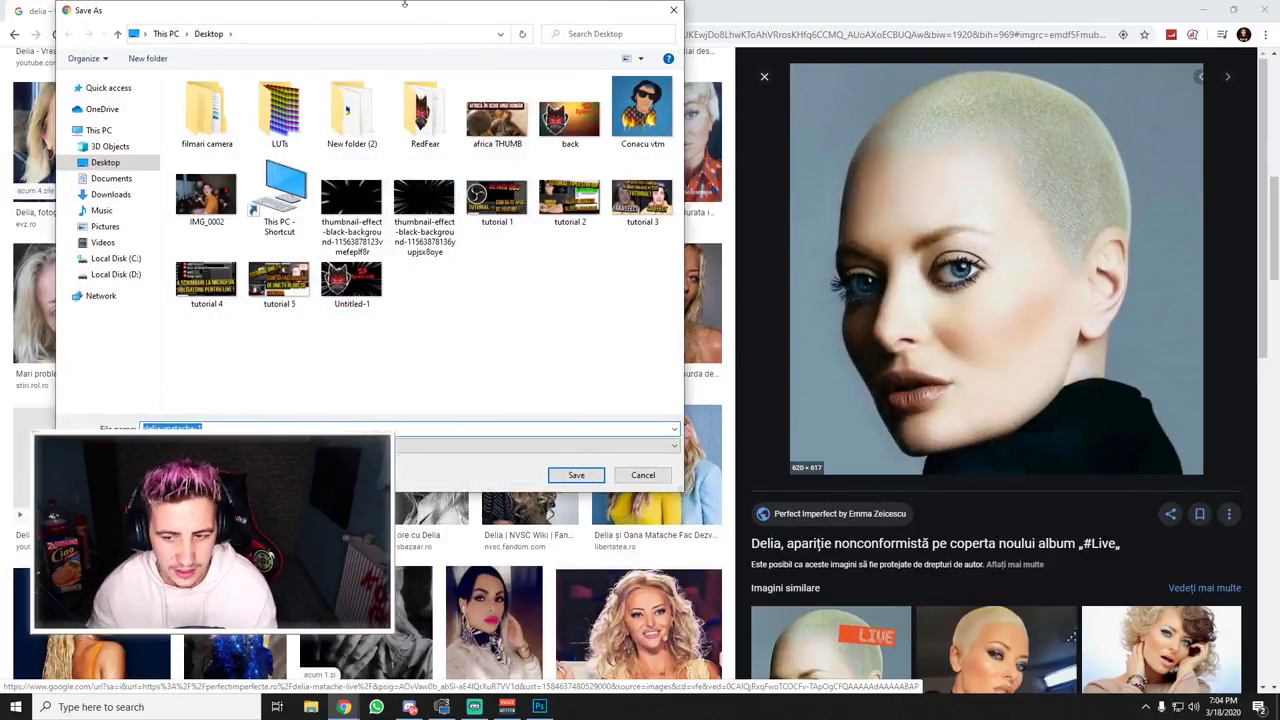
left_click(672, 12)
right_click(914, 166)
left_click(1000, 289)
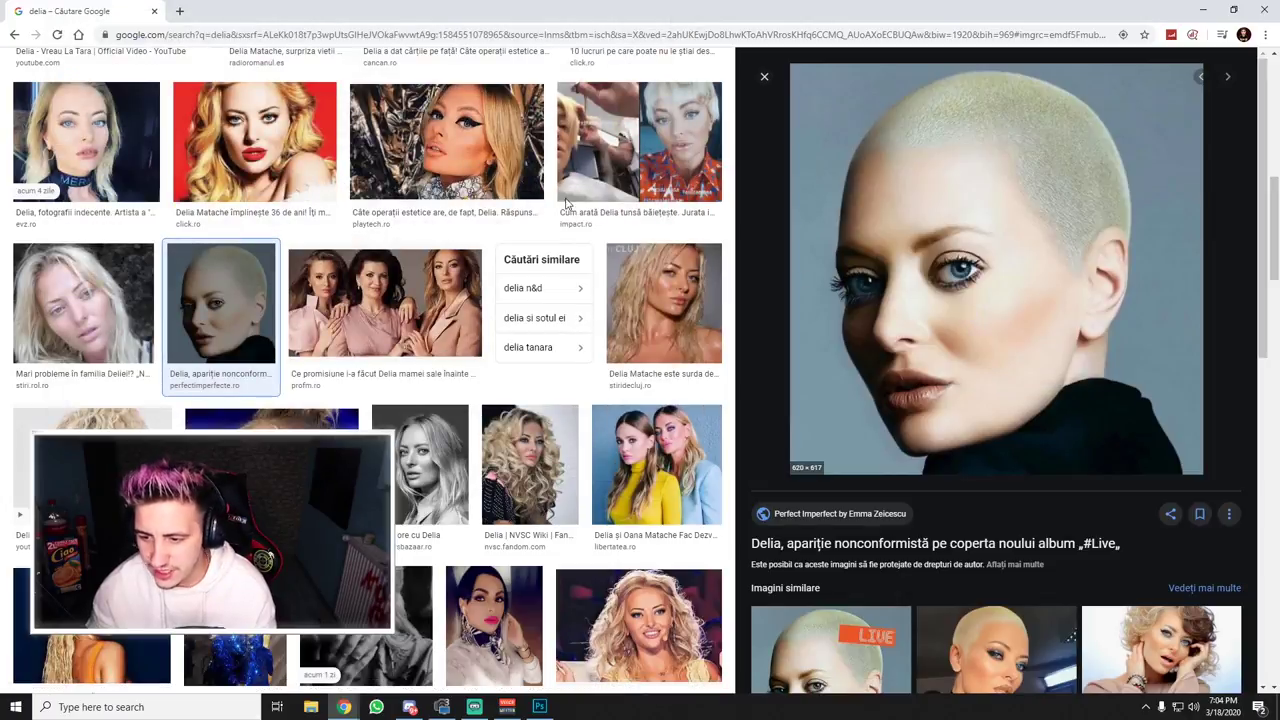
left_click(576, 475)
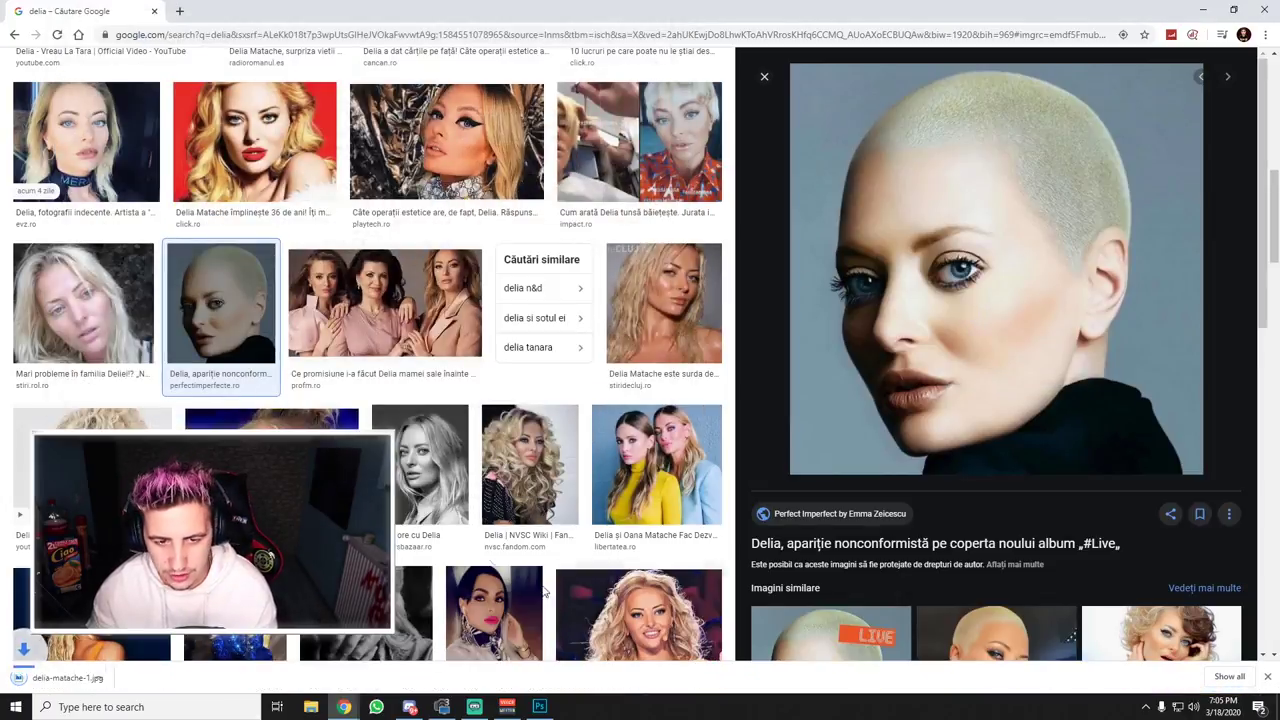
right_click(106, 674)
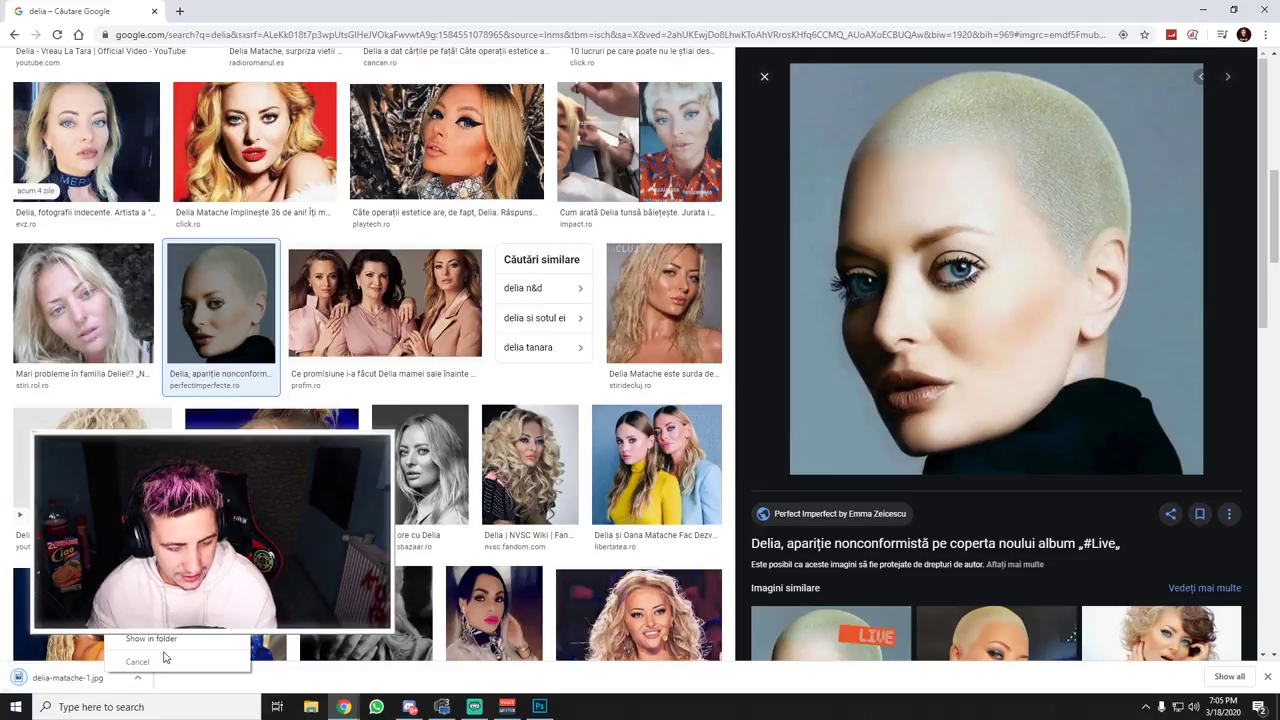
left_click(150, 639)
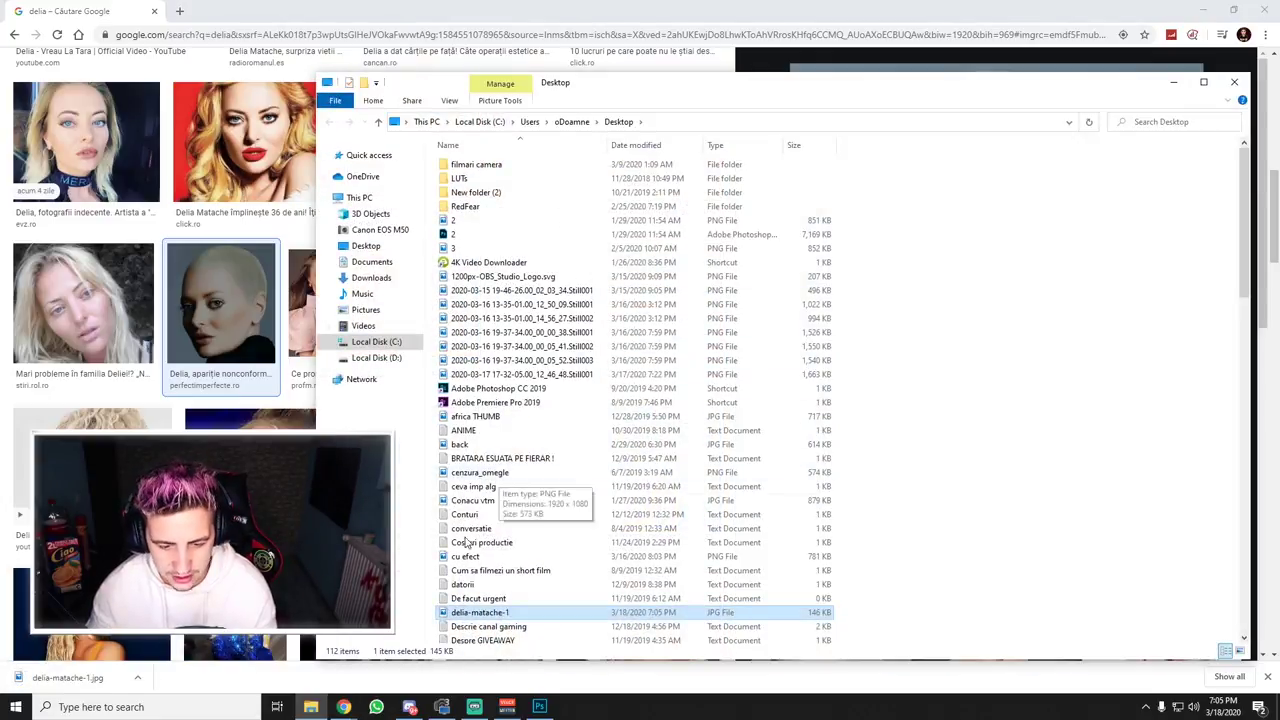
- Drag delia-matache-1.jpg from Explorer onto Untitled-1 and commit it as an embedded smart object
left_click_drag(495, 618, 546, 686)
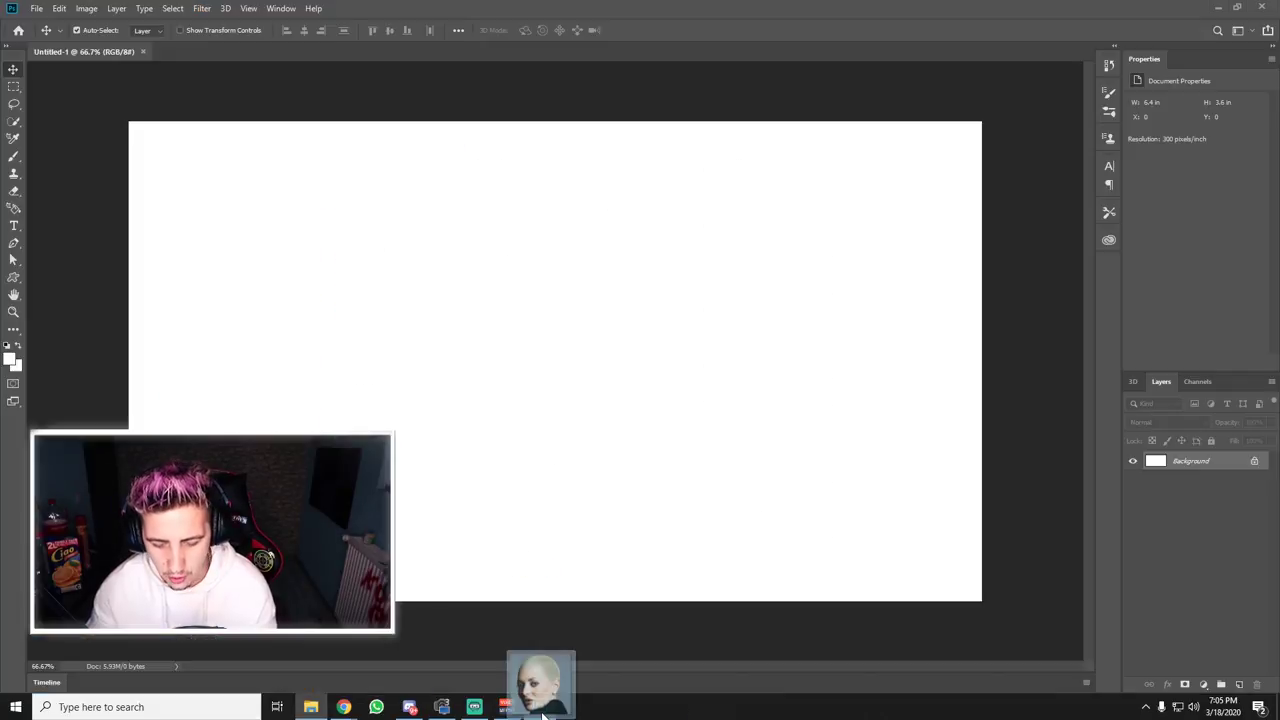
left_click_drag(546, 686, 594, 340)
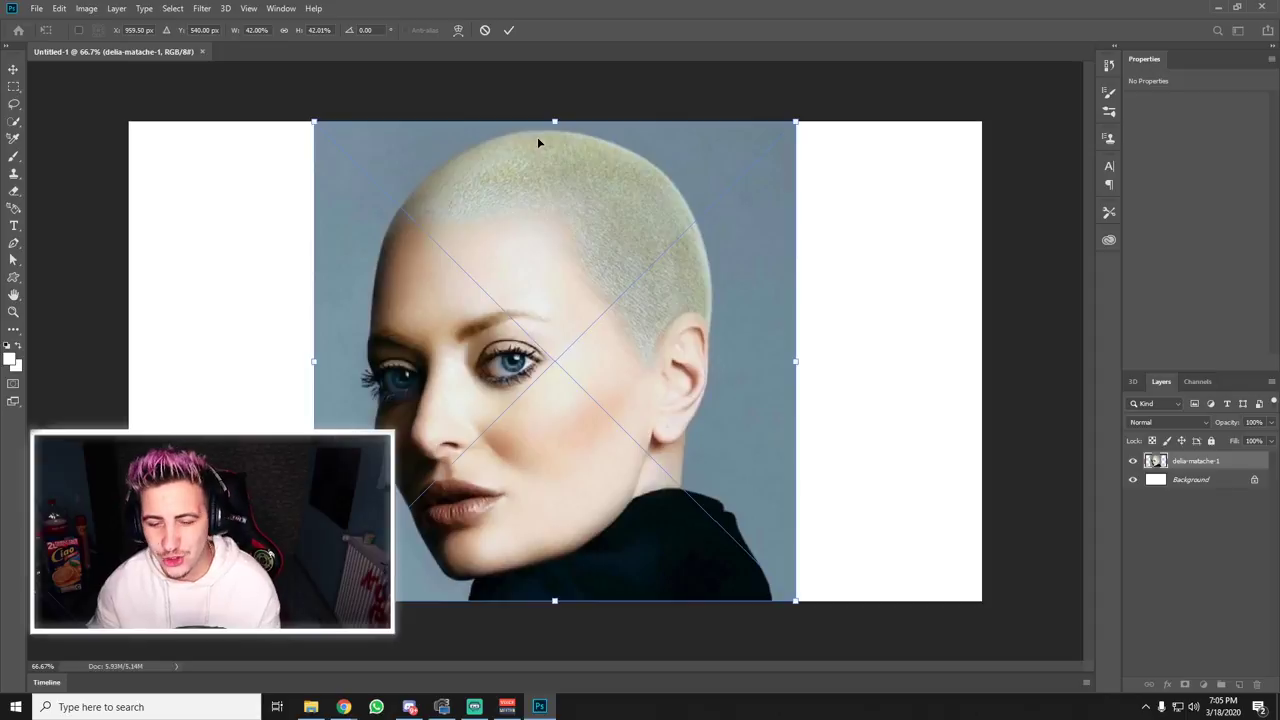
left_click(509, 31)
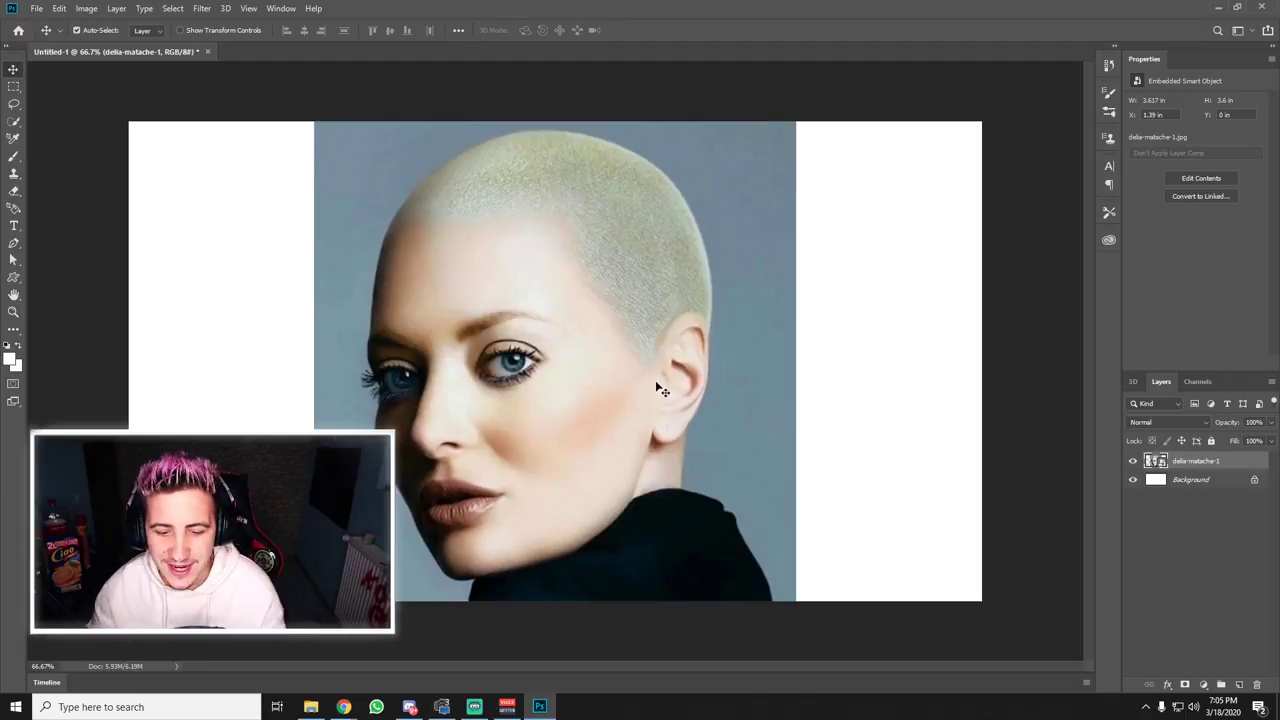
left_click(14, 244)
- Zoom in and start the pen path at the shoulder's bottom, tracing its edge upward
scroll(500, 400, "up", 2)
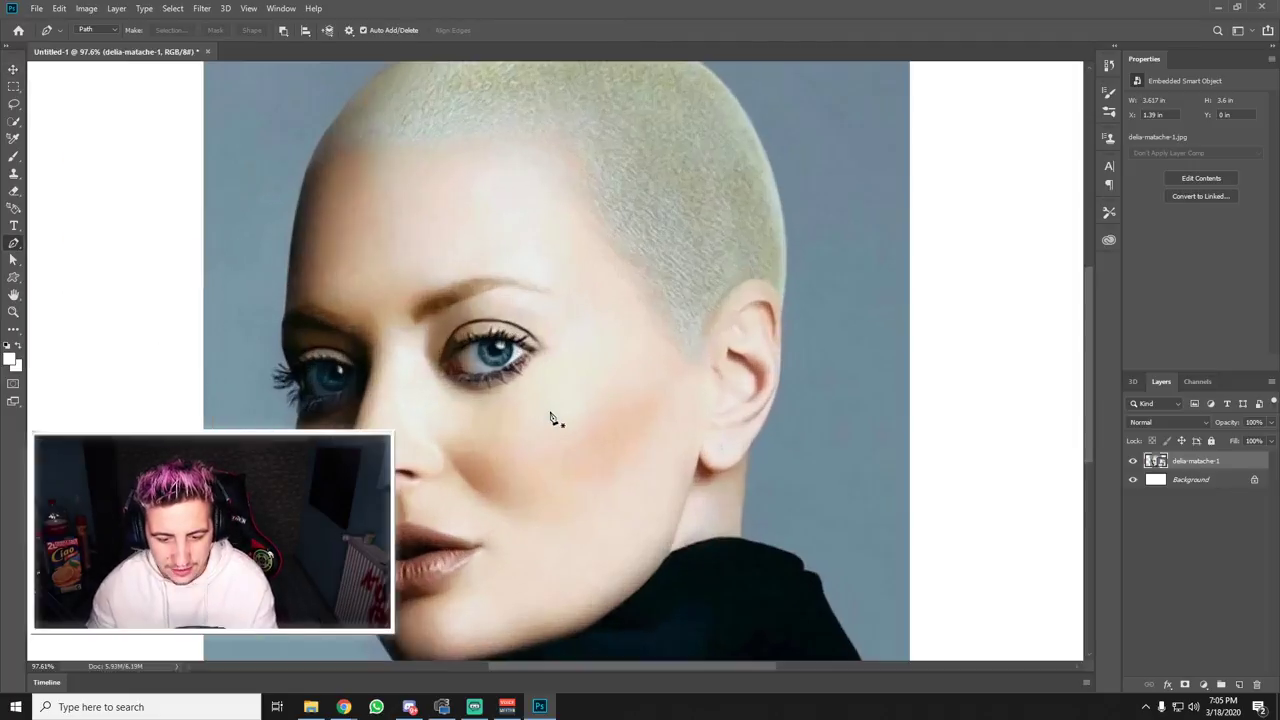
scroll(551, 420, "up", 1)
scroll(563, 422, "up", 2)
scroll(566, 420, "down", 5)
scroll(578, 414, "down", 2)
scroll(578, 416, "up", 1)
scroll(577, 418, "up", 2)
scroll(576, 420, "up", 4)
scroll(578, 422, "down", 5)
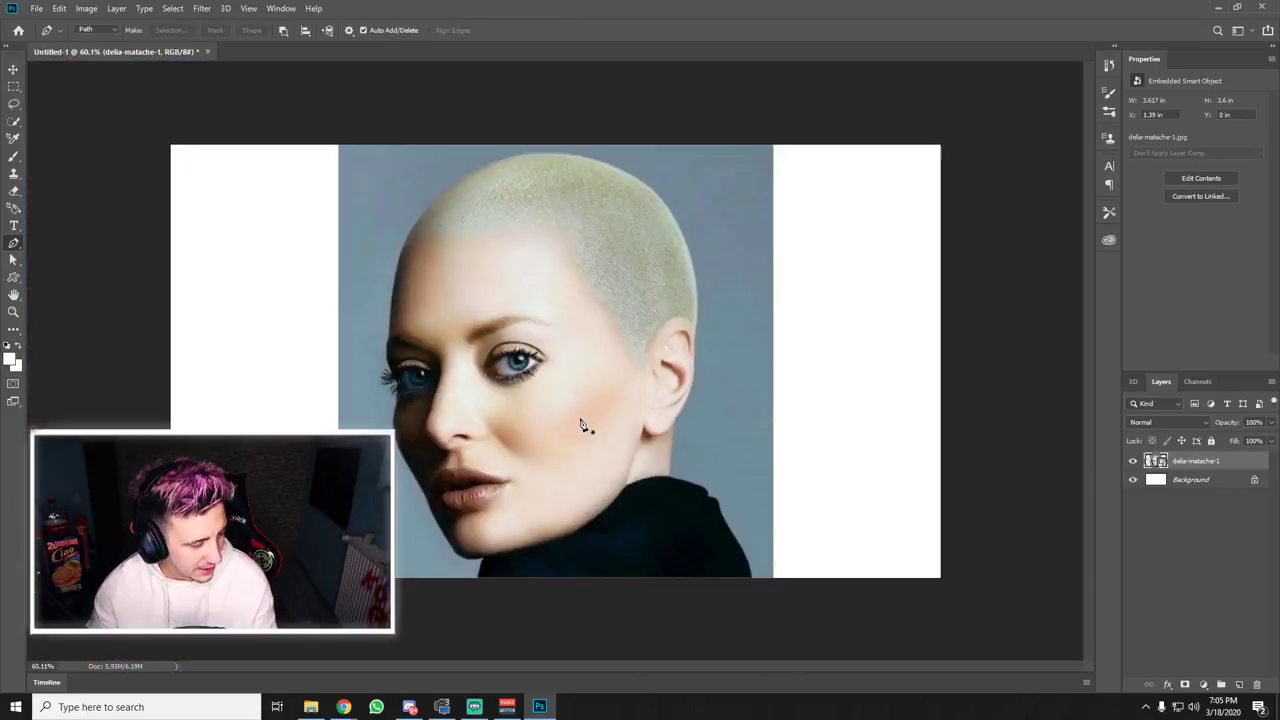
scroll(580, 424, "down", 2)
scroll(583, 426, "up", 6)
scroll(583, 426, "up", 2)
scroll(586, 427, "down", 3)
scroll(590, 430, "down", 3)
scroll(600, 449, "up", 1)
scroll(603, 455, "down", 1)
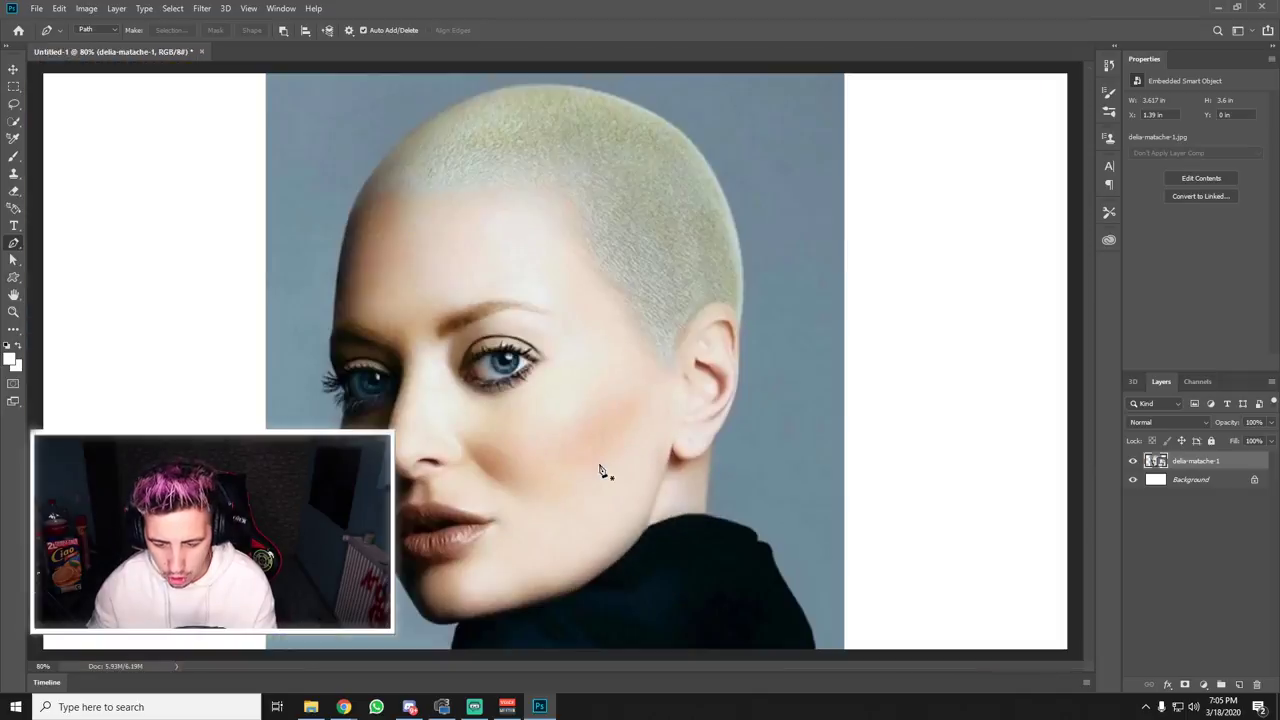
scroll(606, 463, "down", 1)
scroll(760, 590, "up", 2)
scroll(846, 634, "up", 3)
scroll(831, 580, "down", 2)
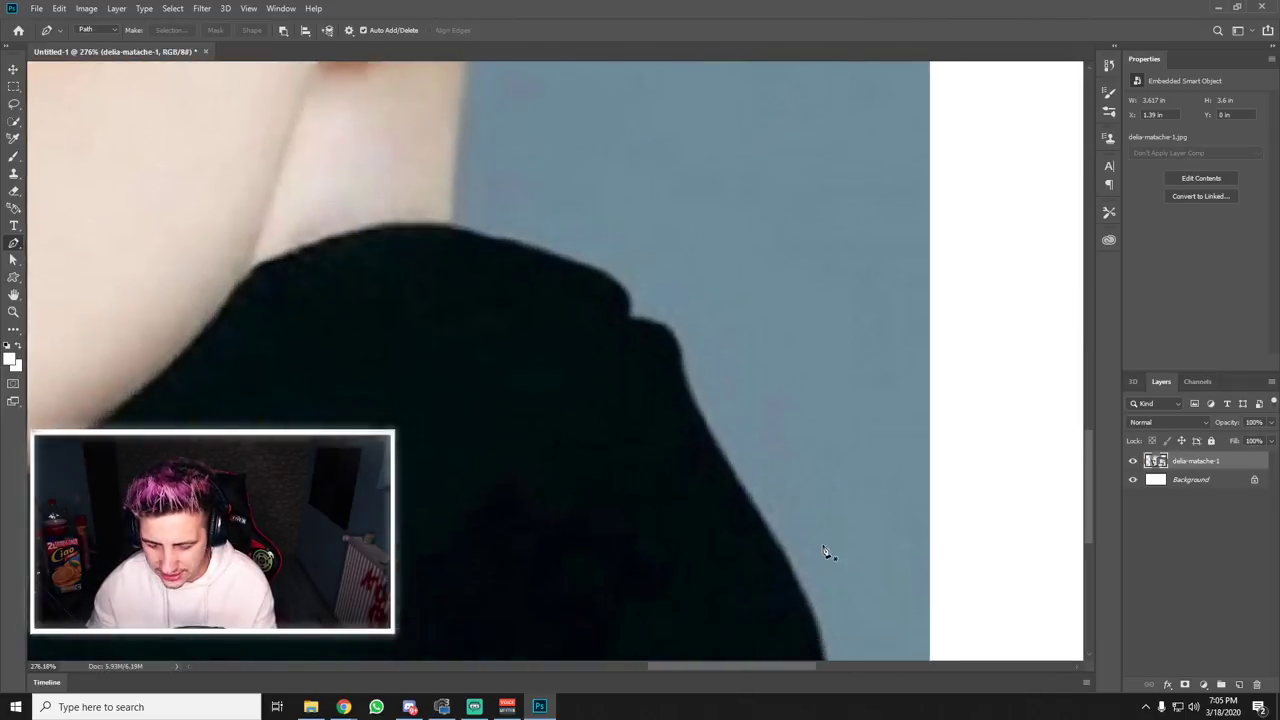
left_click(830, 627)
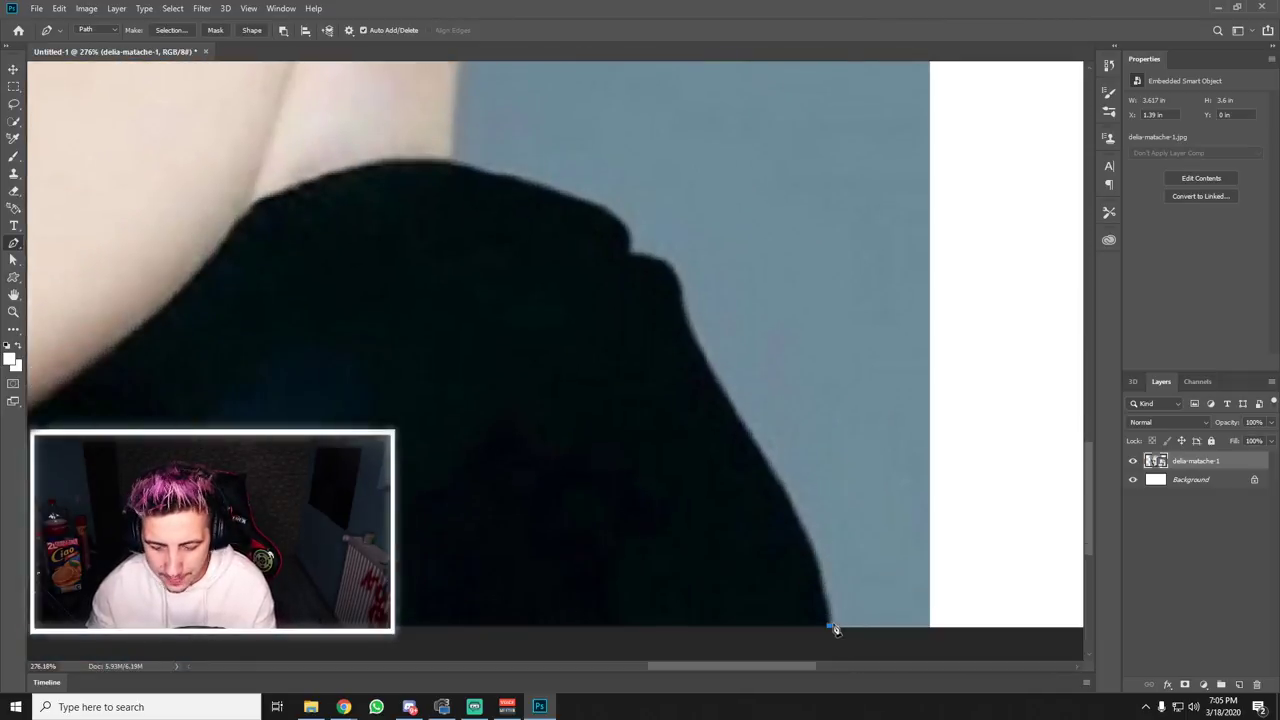
left_click(821, 579)
left_click(801, 527)
left_click(771, 474)
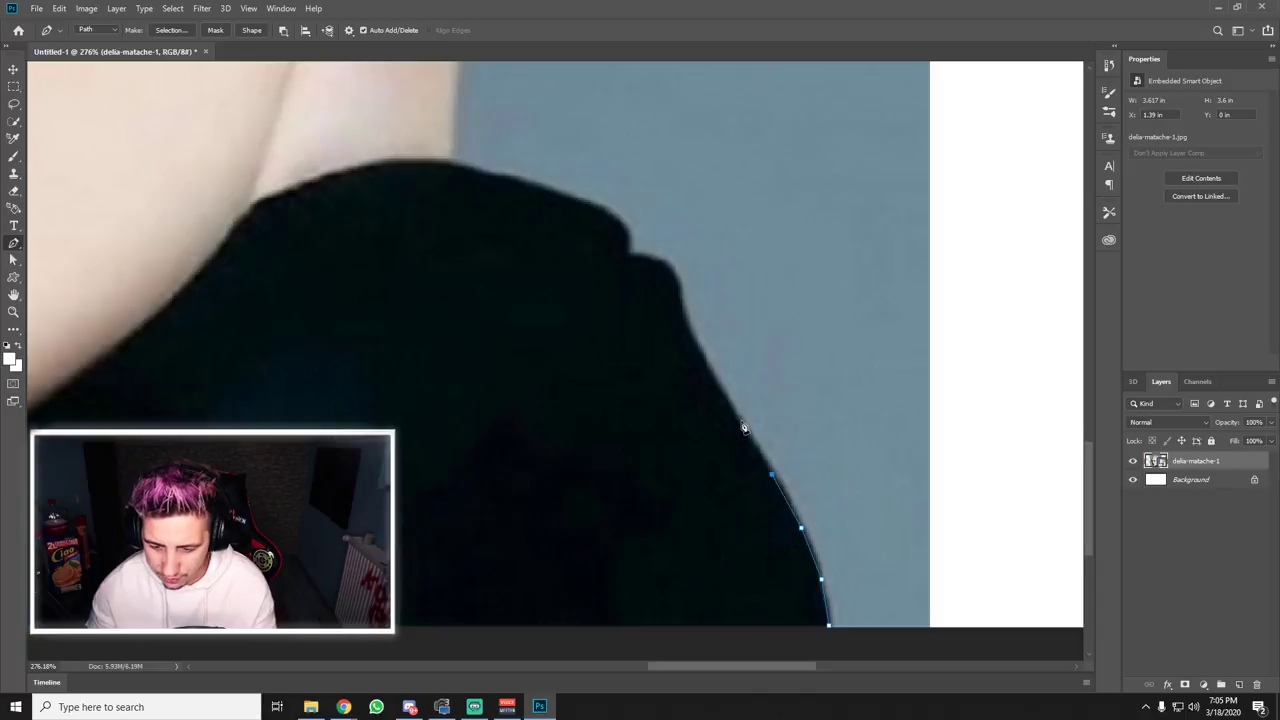
left_click(741, 420)
left_click(690, 328)
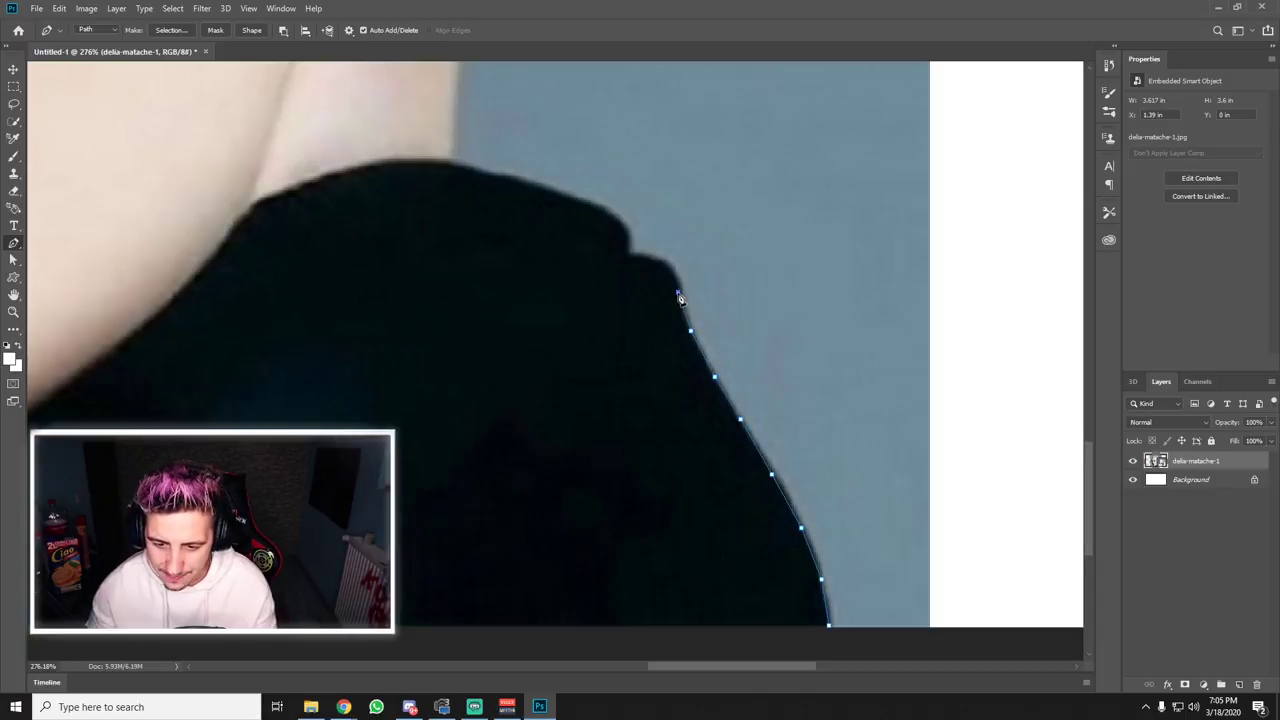
left_click(658, 258)
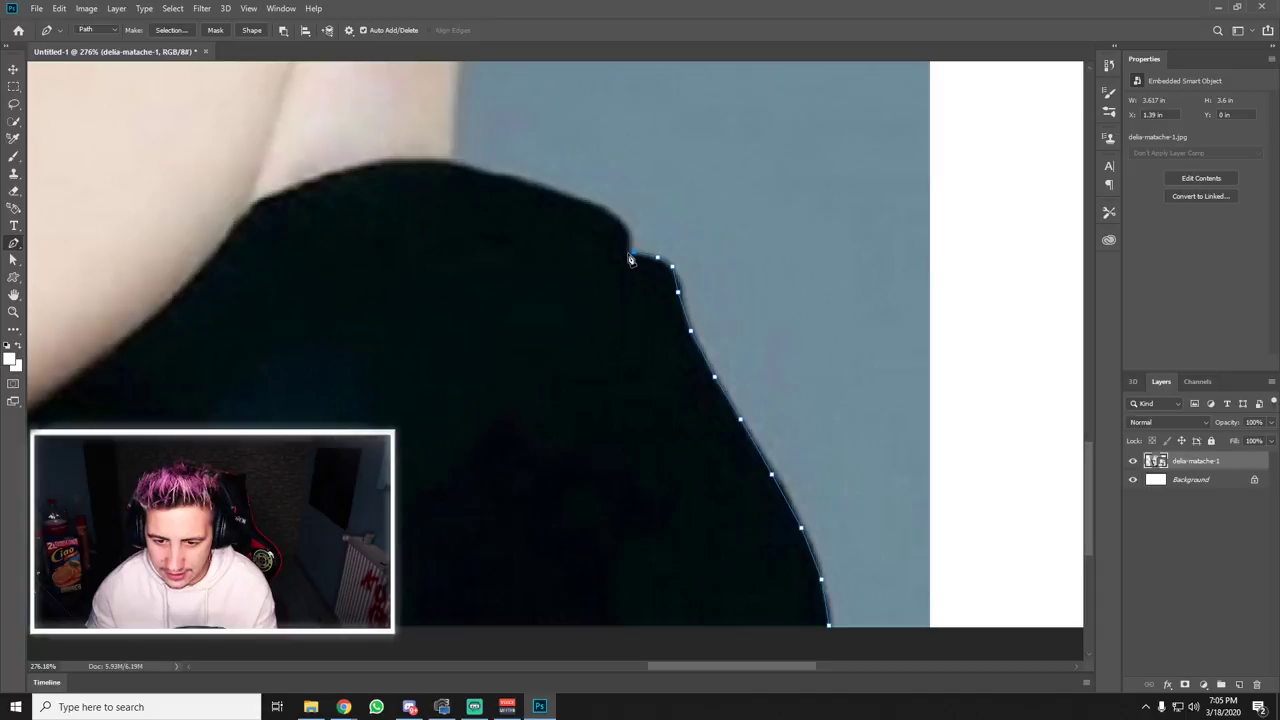
- Continue the pen path along the shoulder top and up the neck
left_click(598, 207)
left_click(563, 193)
left_click(527, 181)
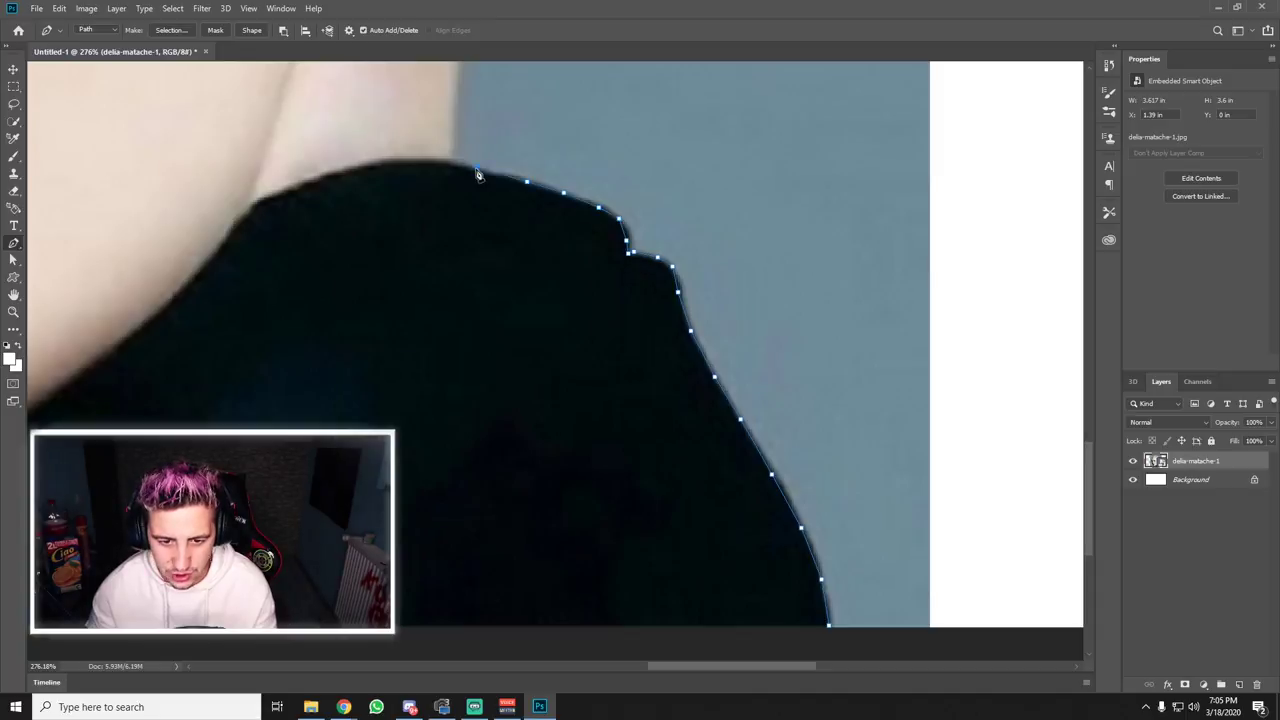
left_click(477, 167)
left_click(452, 162)
scroll(455, 165, "up", 5)
left_click(460, 349)
left_click(464, 282)
left_click(473, 227)
left_click(471, 185)
- Trace the path up the back edge of the ear, undoing one misplaced point
scroll(503, 323, "up", 3)
left_click(495, 296)
left_click(527, 233)
left_click(537, 206)
scroll(543, 214, "up", 3)
left_click(552, 323)
left_click(562, 283)
left_click(560, 252)
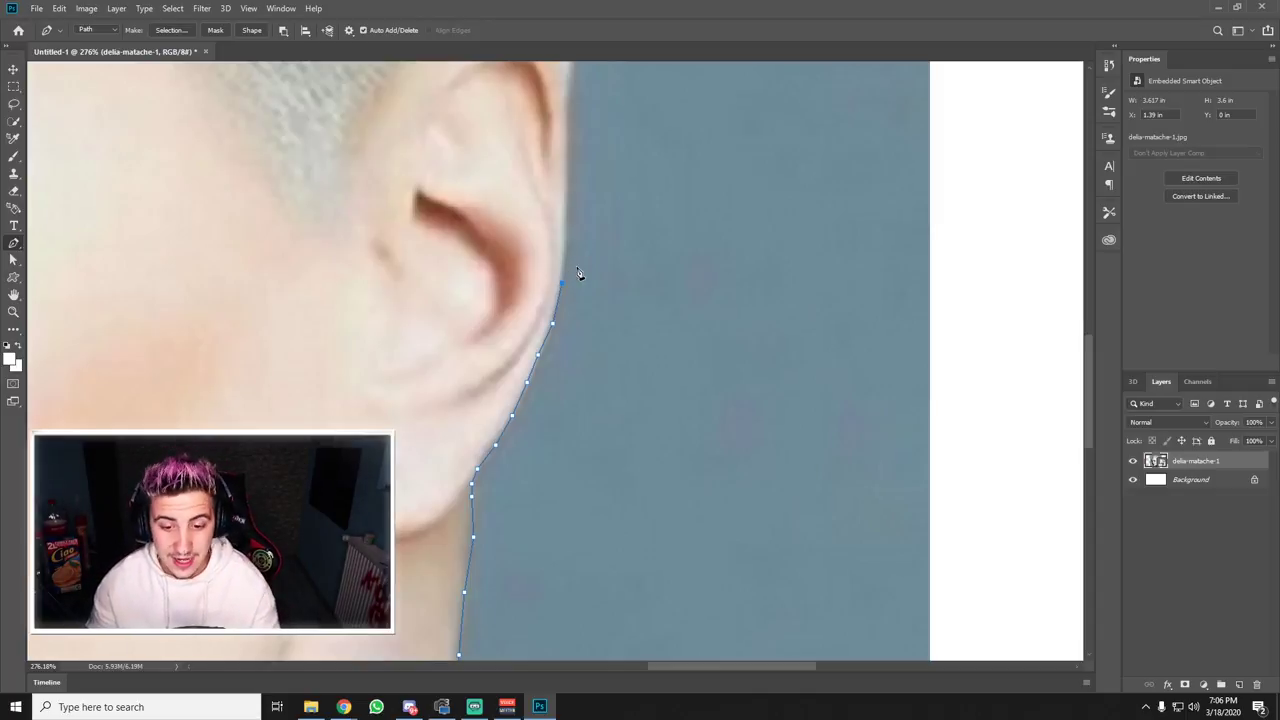
left_click_drag(396, 218, 355, 205)
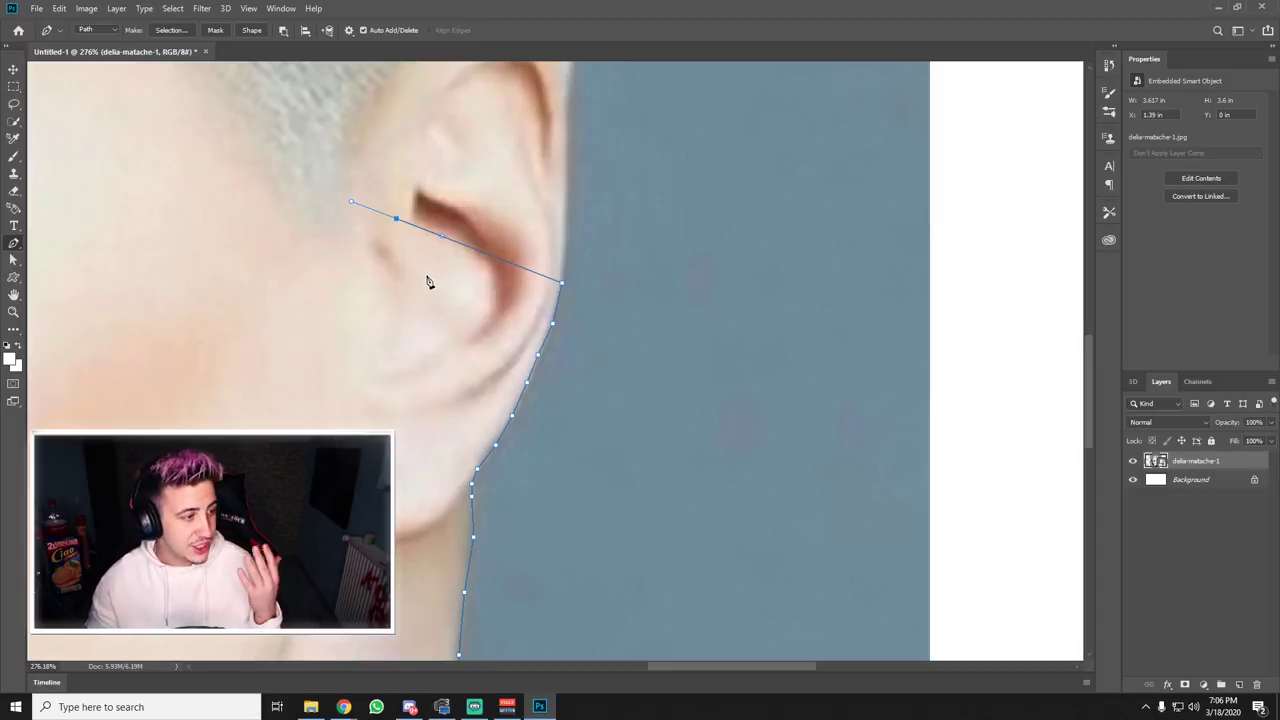
left_click(568, 175)
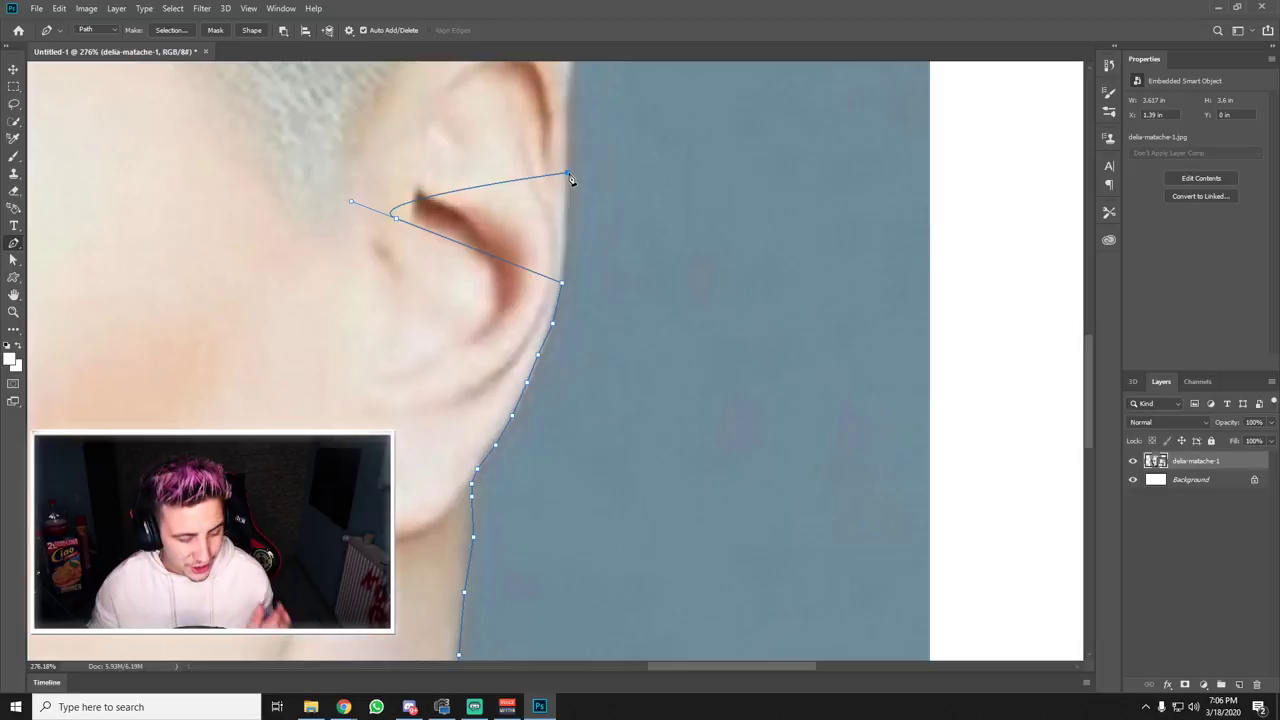
key("ctrl+z")
key("ctrl+z")
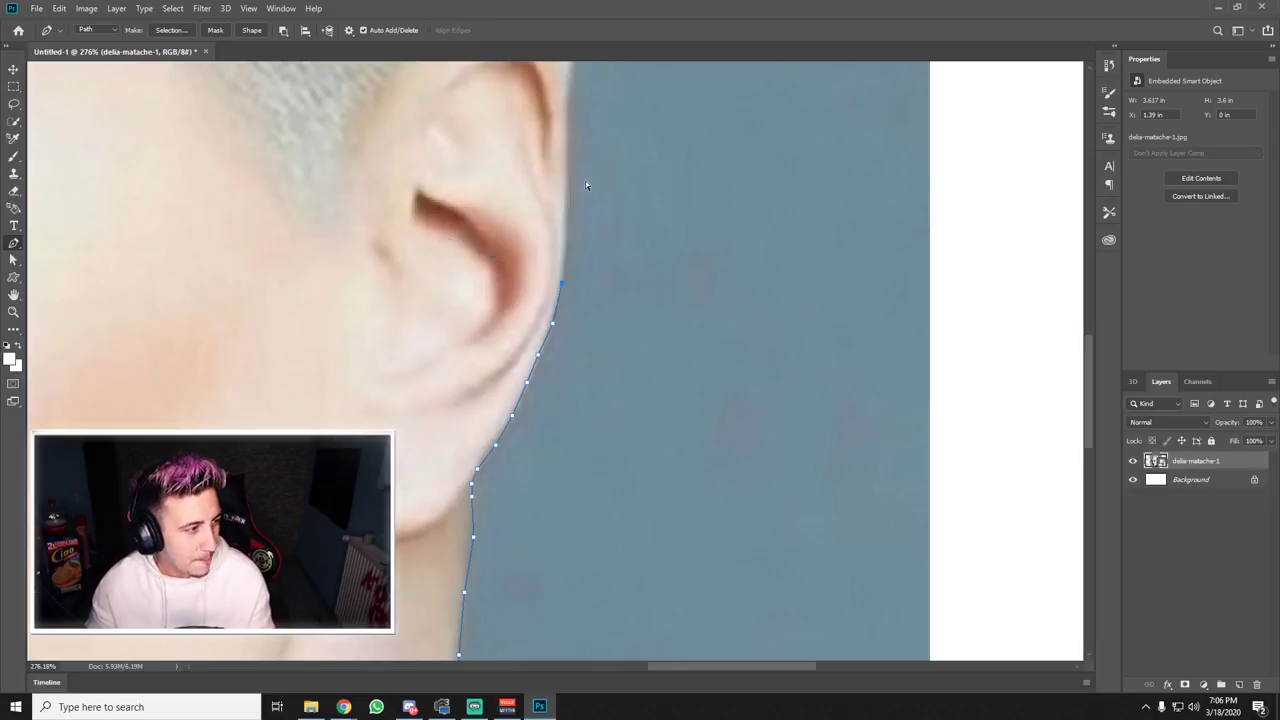
scroll(580, 270, "up", 2)
scroll(567, 259, "up", 1)
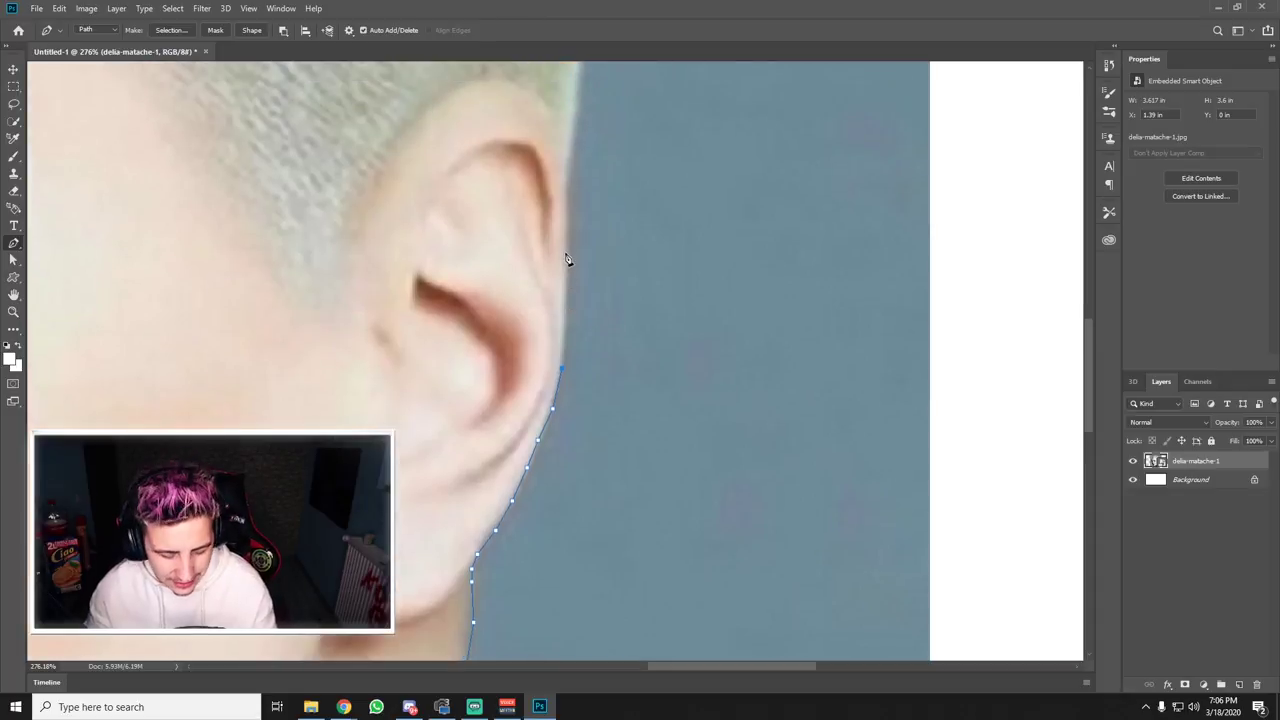
scroll(566, 258, "up", 1)
left_click(563, 357)
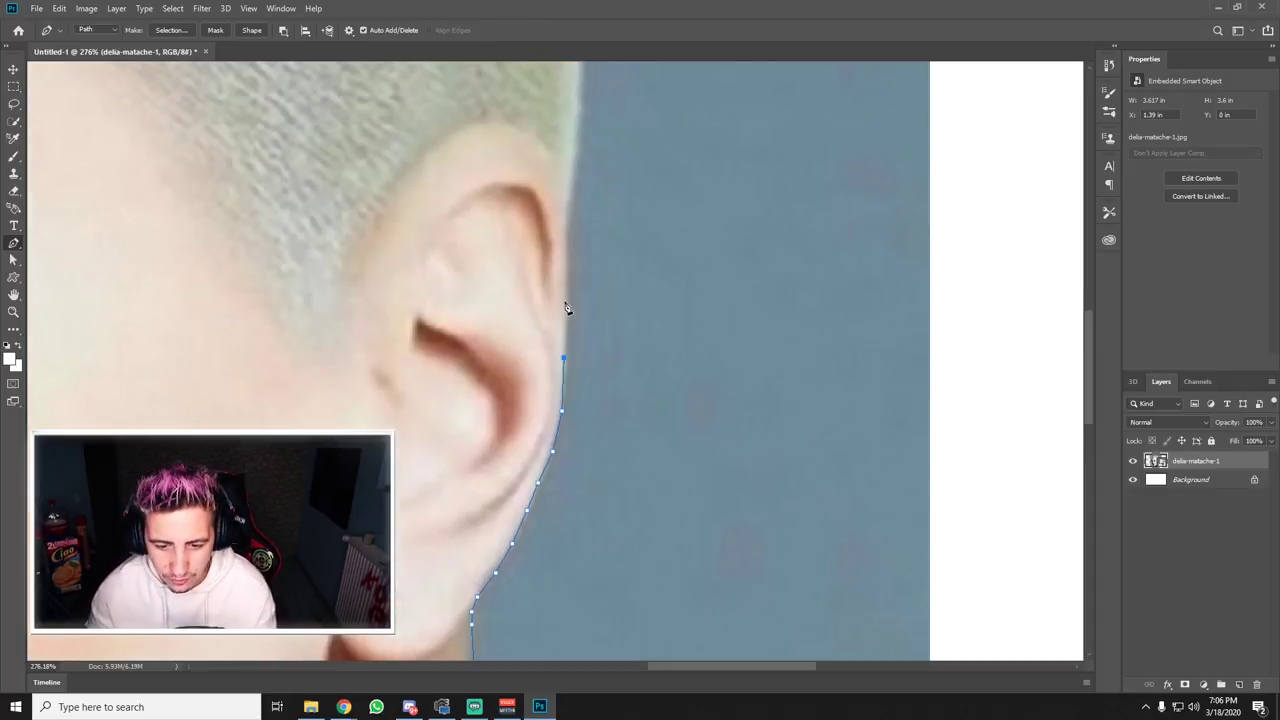
- Extend the pen path up the ear's edge and around the head with anchor and curve points
left_click(564, 301)
left_click(567, 251)
scroll(567, 251, "up", 2)
left_click(572, 284)
left_click(579, 192)
scroll(580, 220, "up", 1)
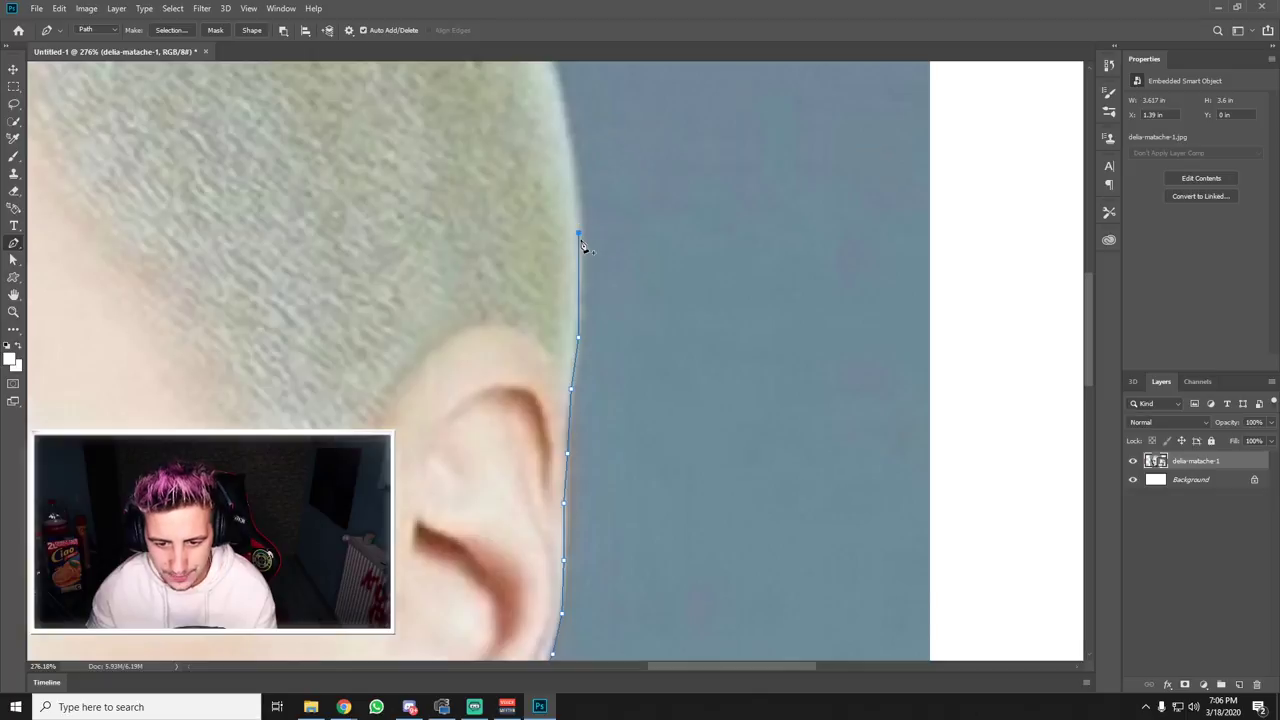
scroll(575, 240, "up", 2)
scroll(558, 160, "up", 1)
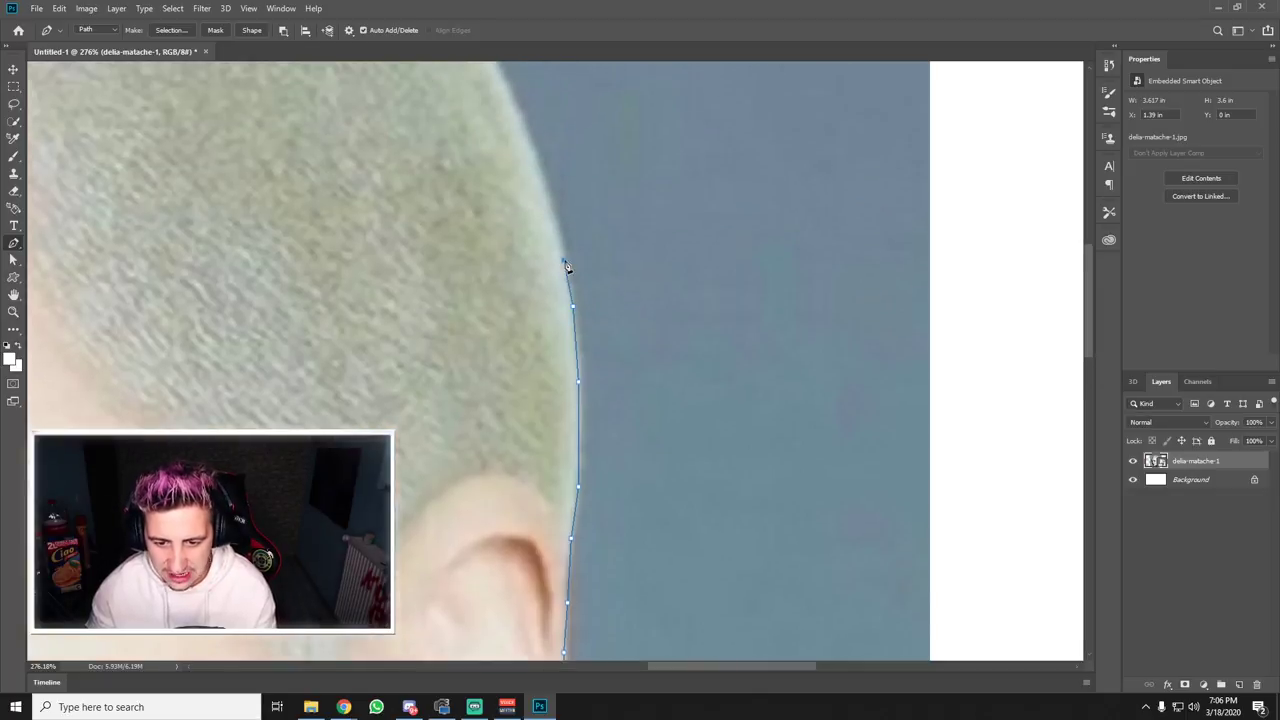
left_click(552, 212)
scroll(535, 235, "up", 2)
left_click(528, 257)
left_click(505, 203)
scroll(490, 215, "up", 2)
scroll(428, 186, "down", 1)
scroll(343, 123, "up", 1)
scroll(306, 129, "down", 2)
scroll(527, 224, "up", 3)
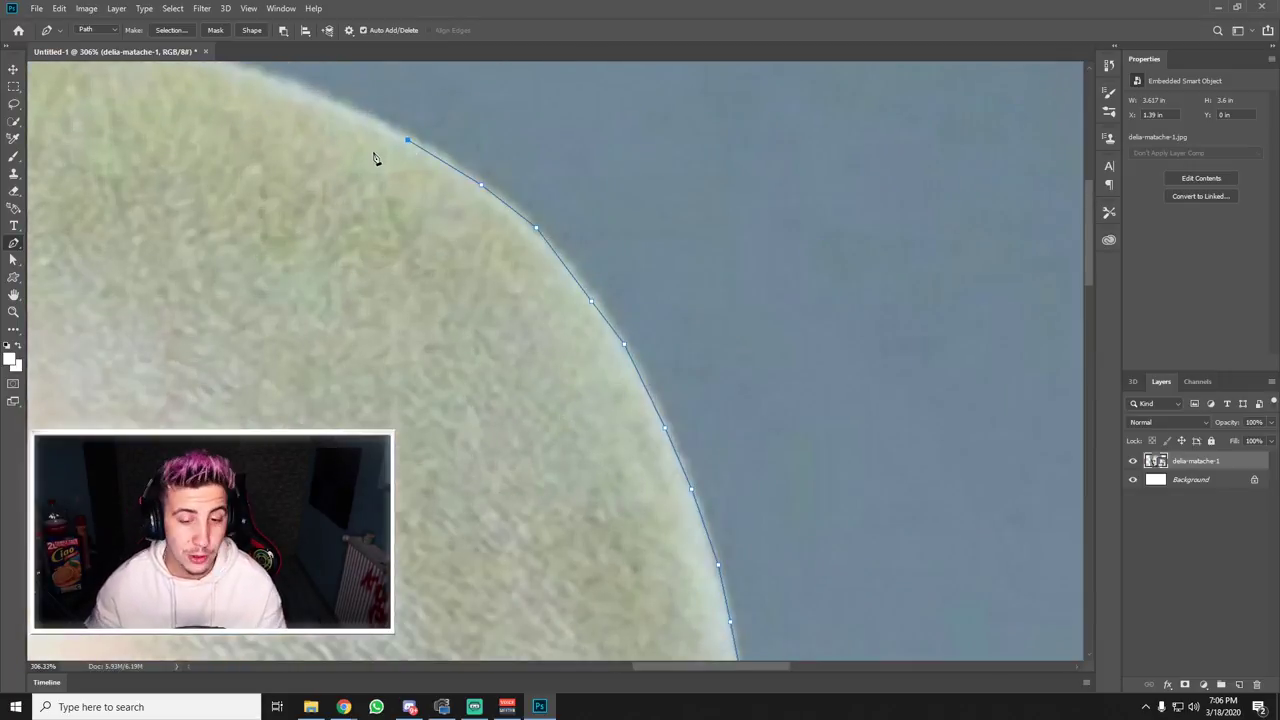
scroll(372, 162, "up", 1)
scroll(346, 171, "up", 1)
scroll(320, 200, "up", 2)
scroll(310, 300, "up", 1)
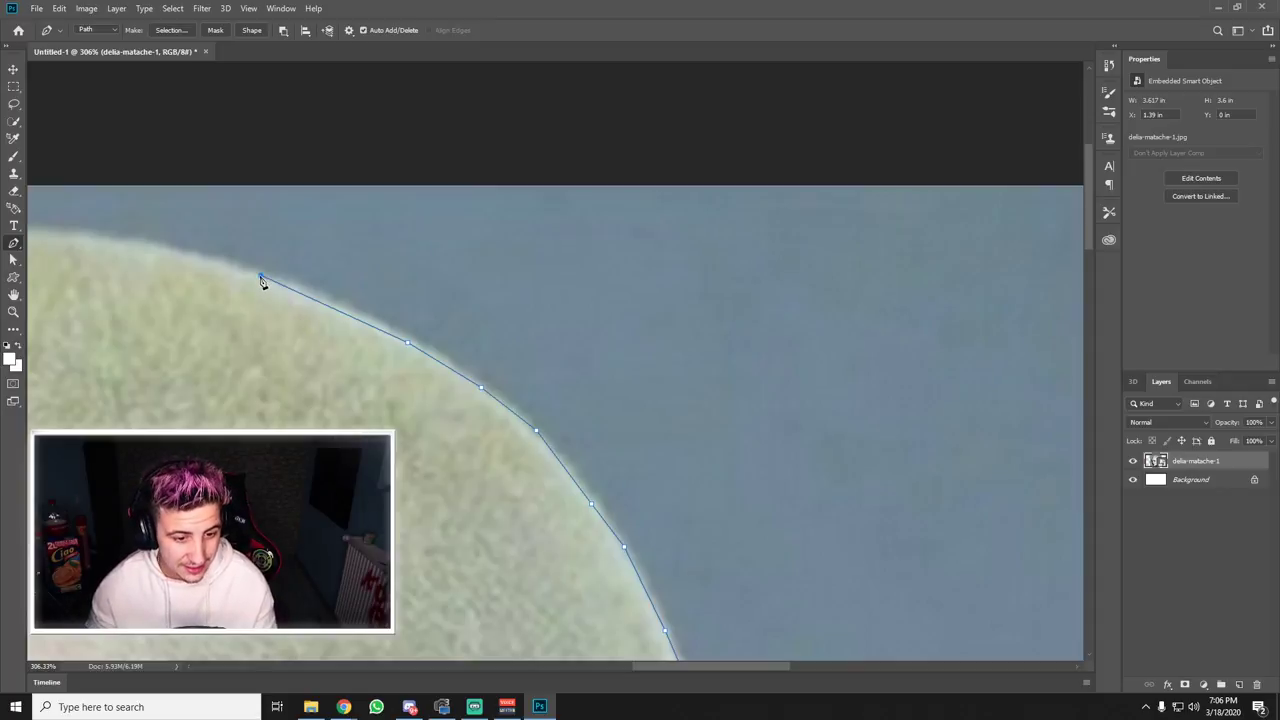
left_click_drag(259, 276, 119, 315)
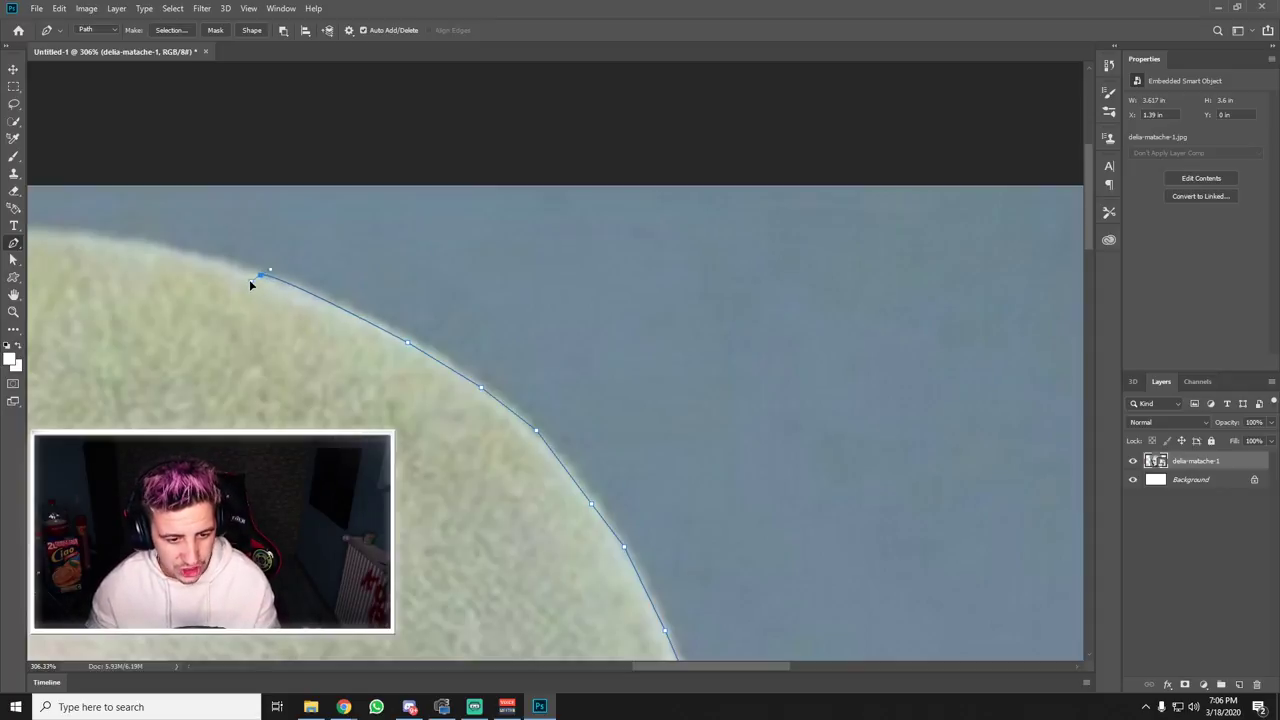
left_click_drag(119, 315, 143, 249)
left_click(146, 248)
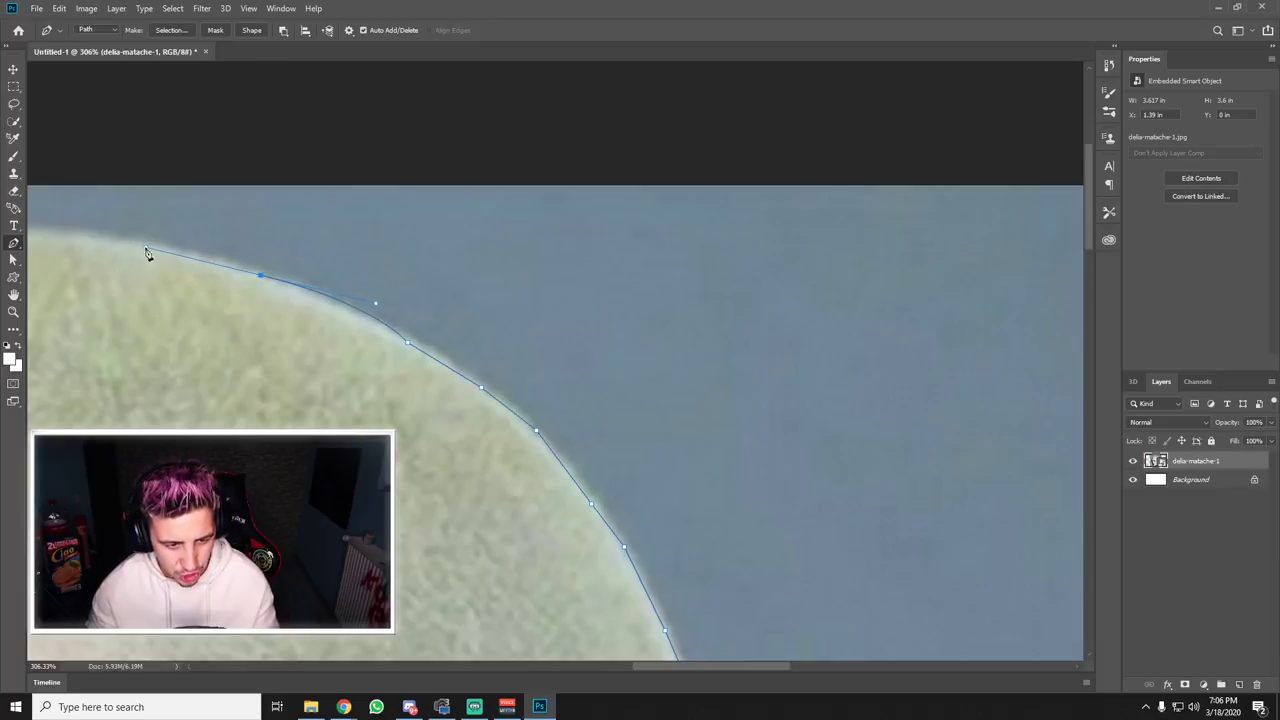
scroll(155, 276, "up", 1)
scroll(155, 276, "up", 1)
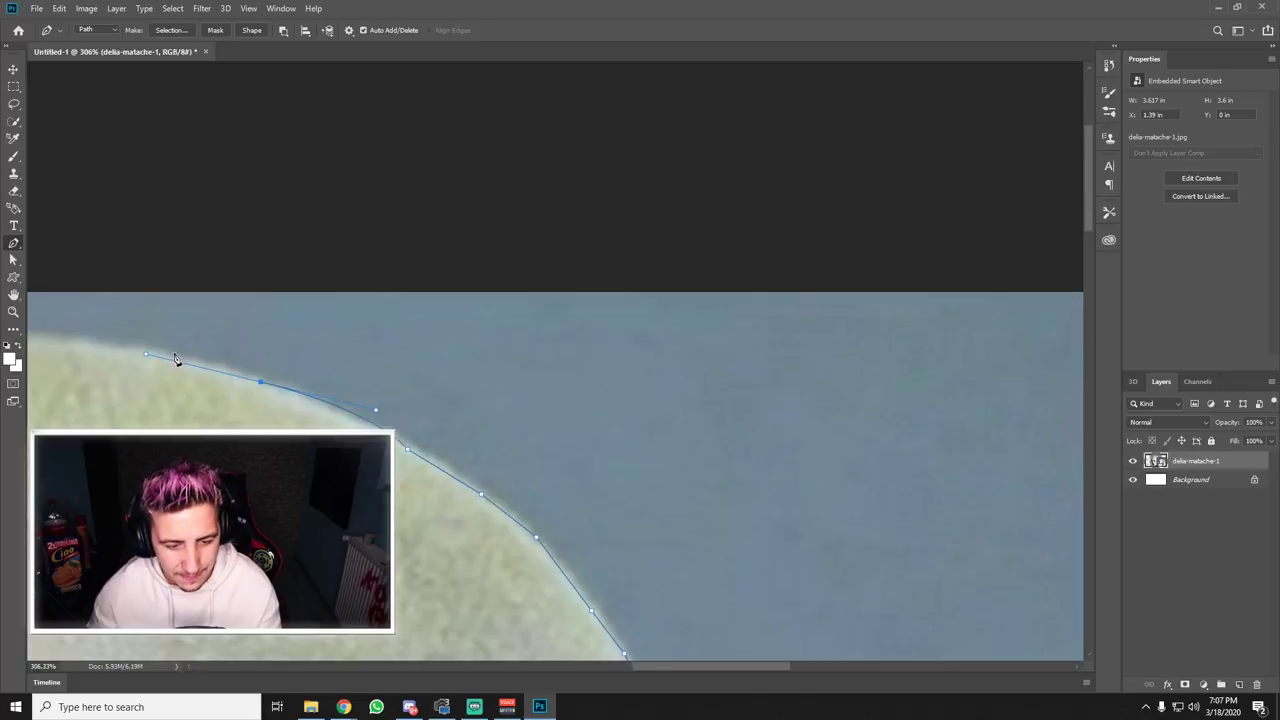
scroll(206, 366, "down", 3)
scroll(177, 414, "down", 3)
scroll(557, 106, "up", 2)
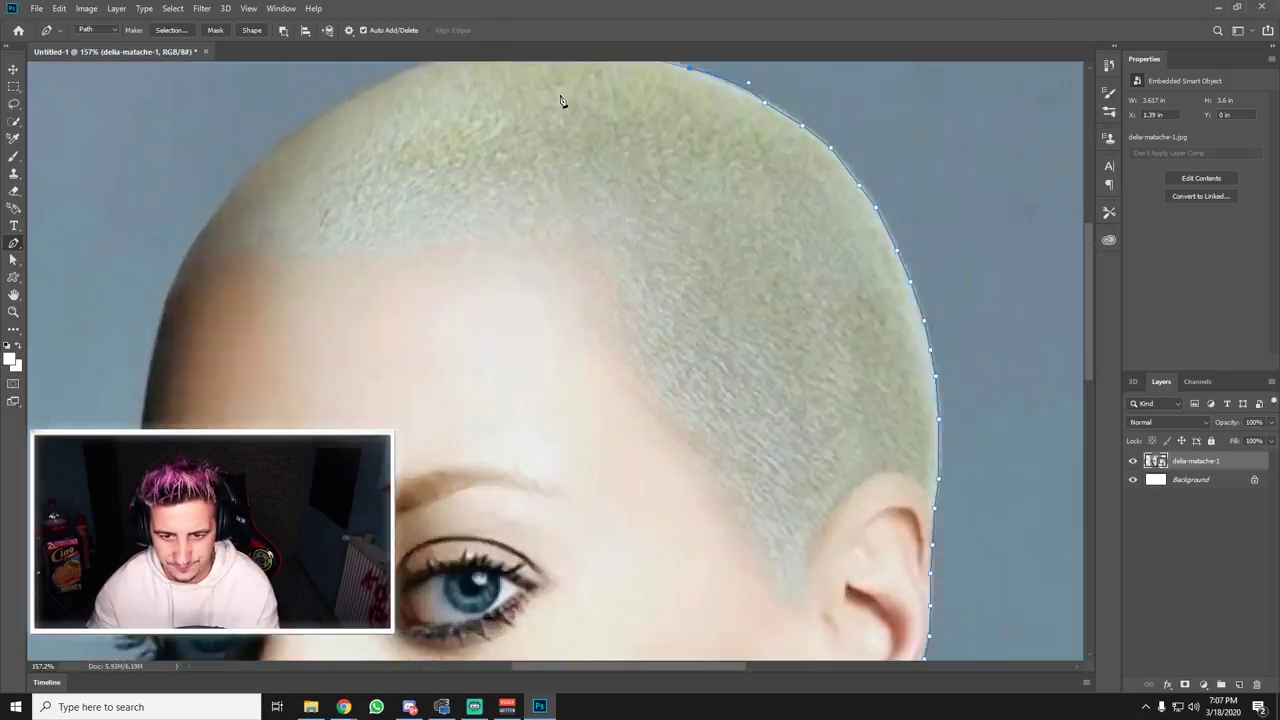
scroll(597, 143, "up", 2)
scroll(589, 160, "up", 1)
- Undo the misplaced points and re-trace the top of the head leftward
key("ctrl+z")
key("ctrl+z")
key("ctrl+z")
left_click(863, 211)
left_click(784, 184)
left_click(707, 162)
left_click(627, 150)
left_click(521, 141)
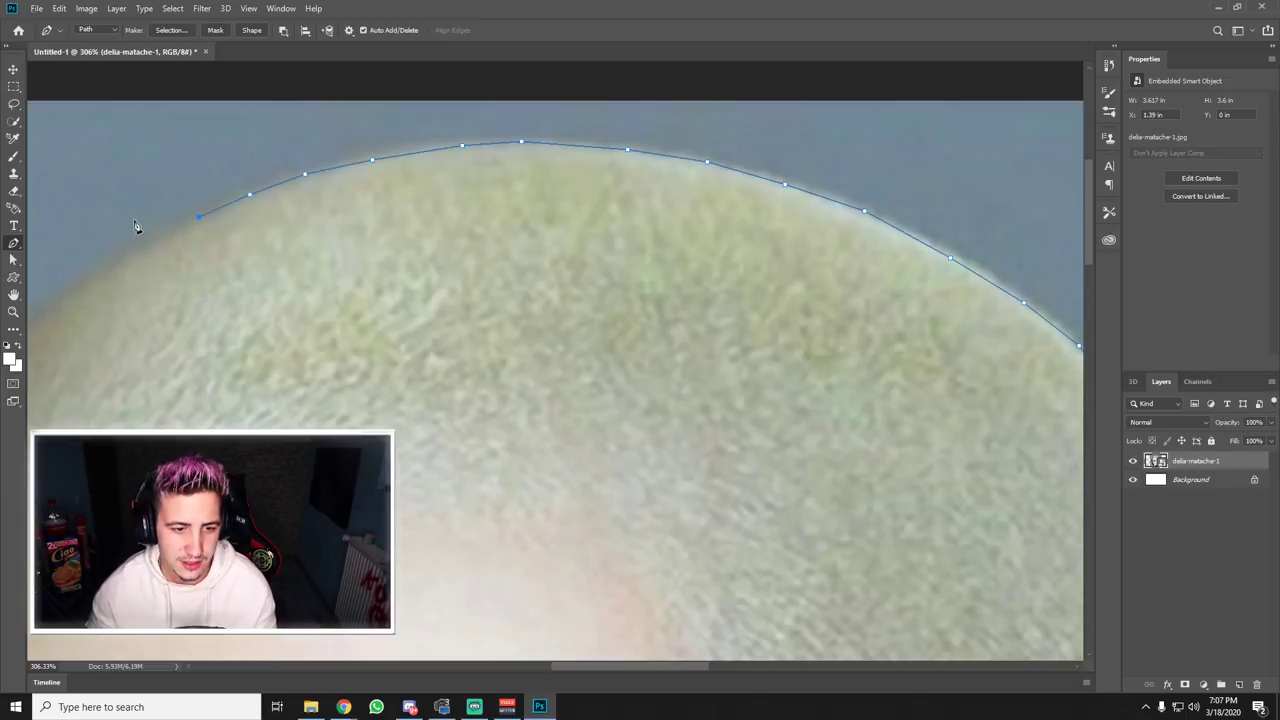
scroll(133, 228, "down", 3)
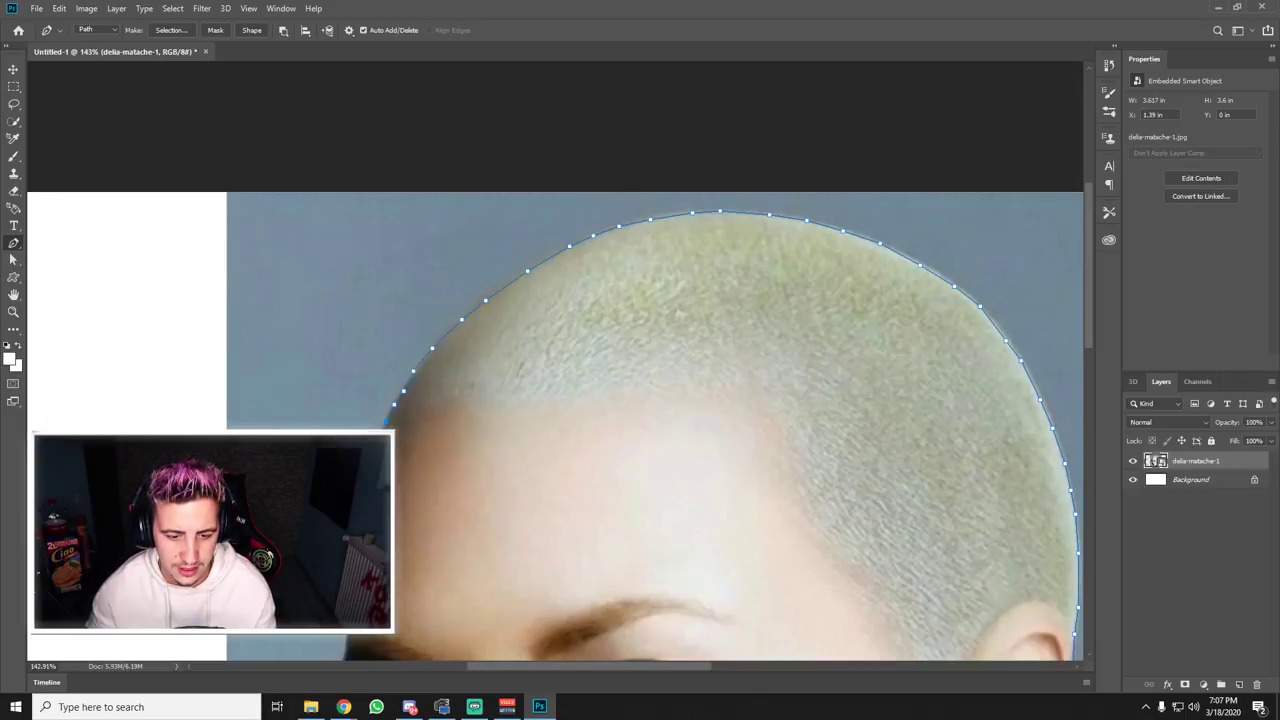
scroll(390, 398, "up", 5)
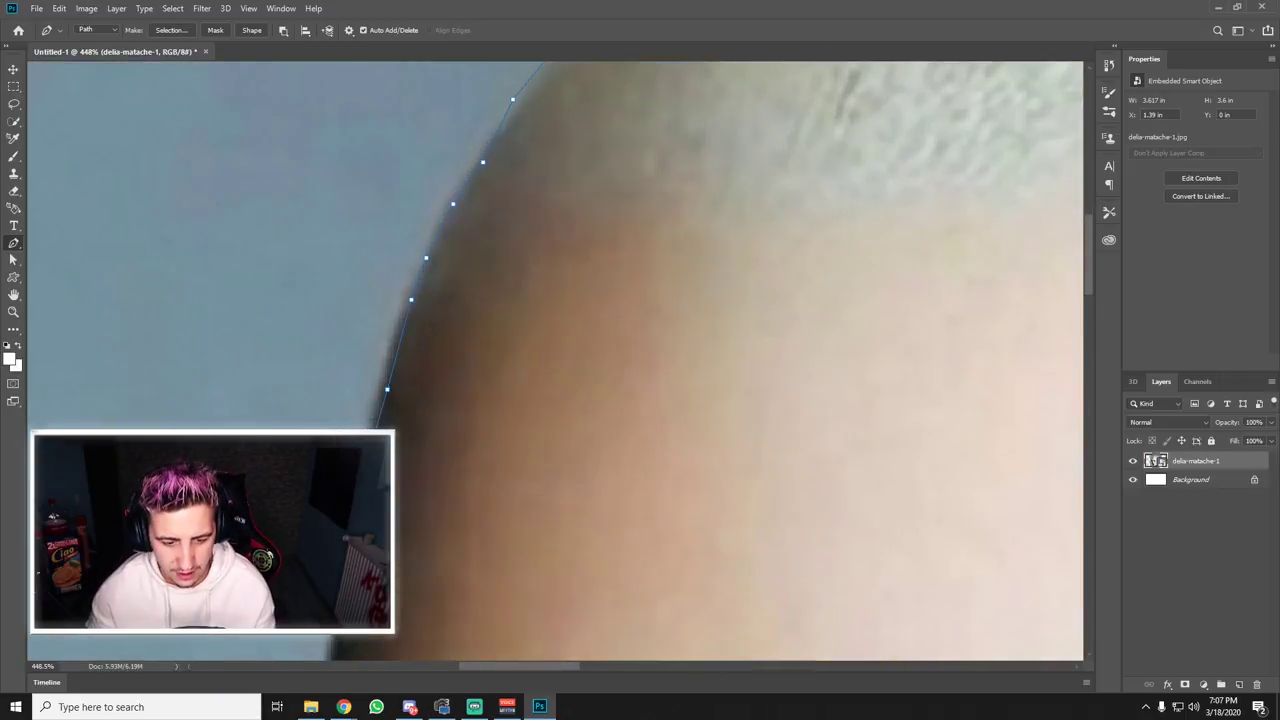
scroll(700, 360, "down", 4)
- Trace the path down the forehead and brow edge to beside the eye
left_click(336, 469)
scroll(330, 410, "down", 3)
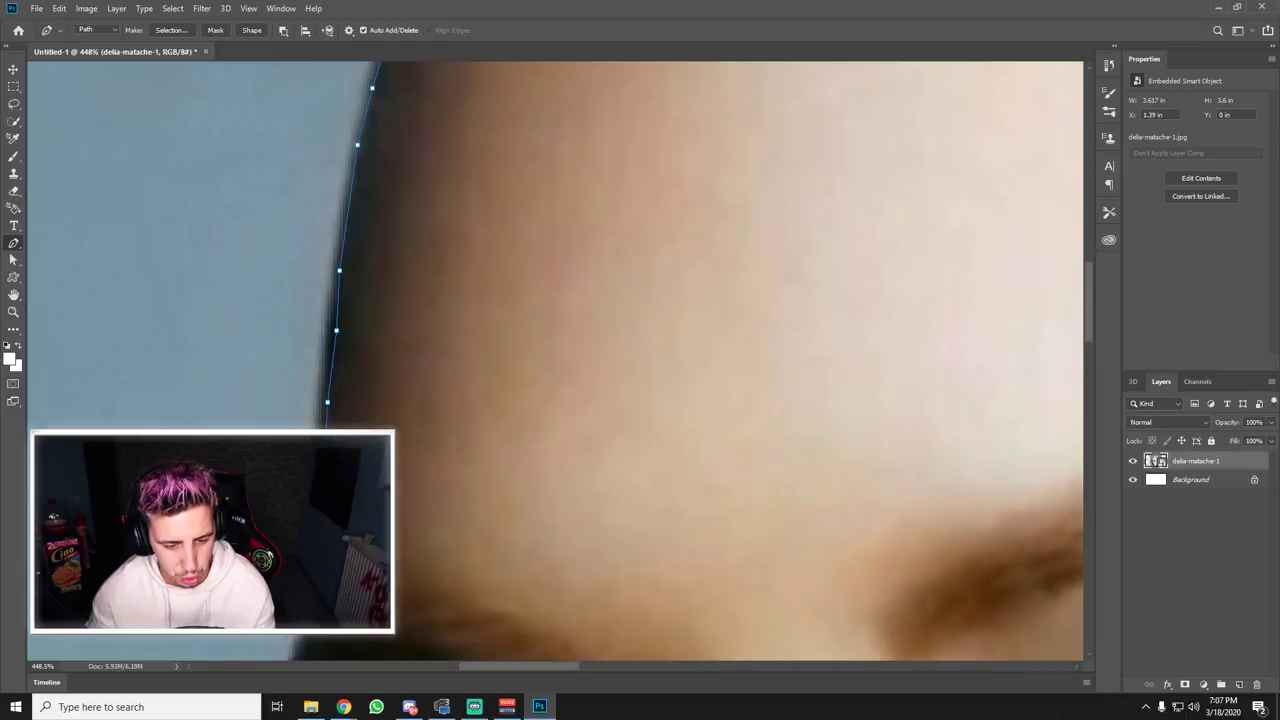
left_click(324, 459)
scroll(324, 400, "down", 3)
left_click(315, 438)
scroll(315, 400, "down", 2)
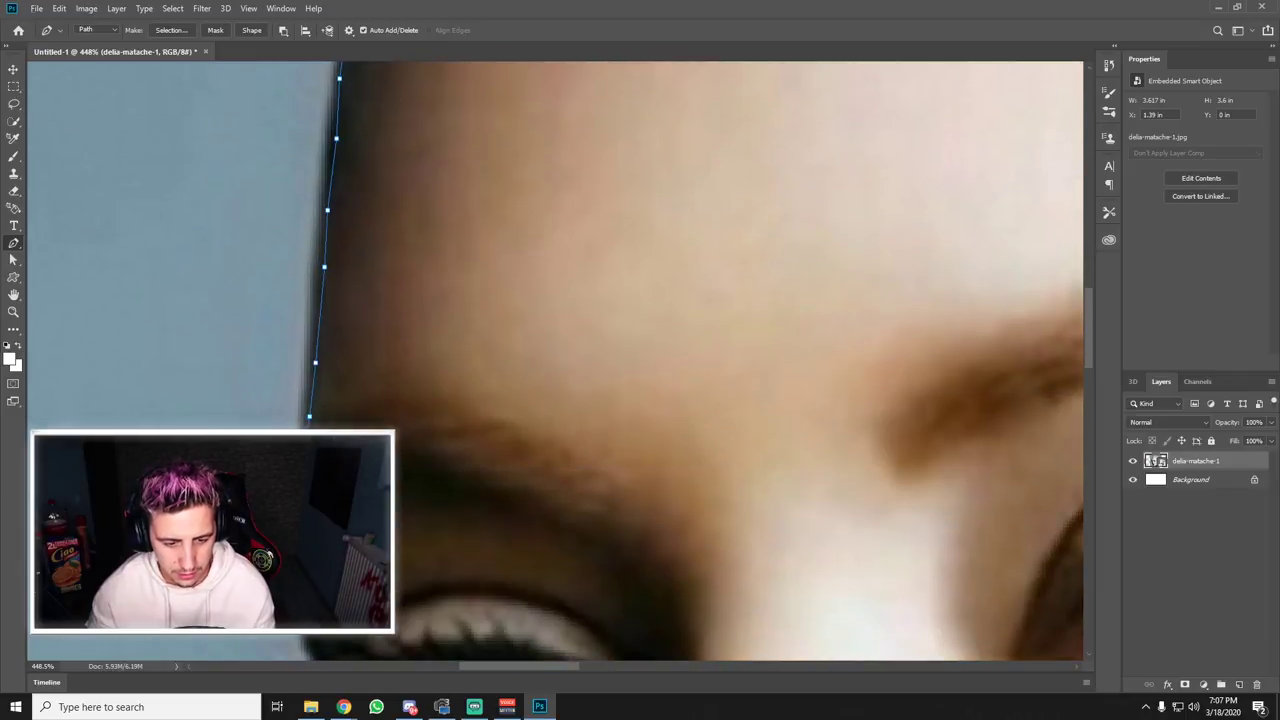
left_click(303, 449)
left_click(291, 468)
scroll(300, 420, "down", 2)
left_click(285, 445)
scroll(290, 420, "down", 2)
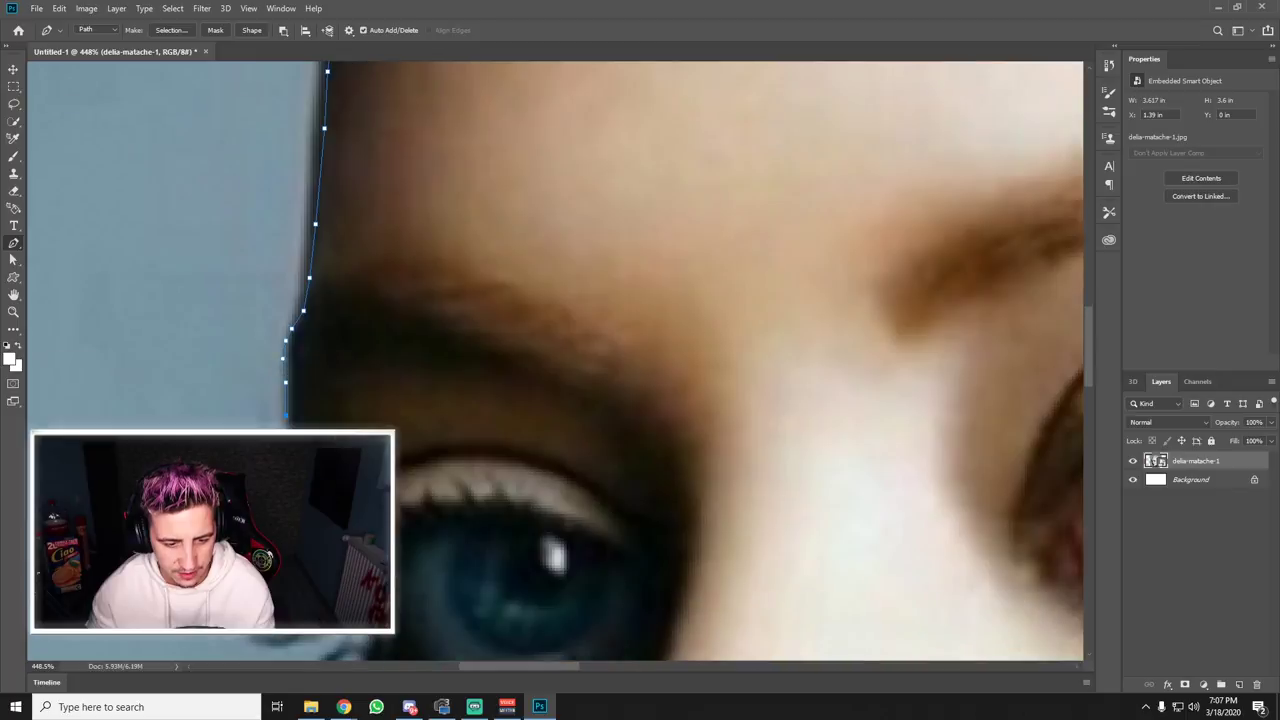
left_click(291, 448)
left_click(300, 484)
scroll(300, 420, "down", 2)
scroll(328, 358, "down", 5)
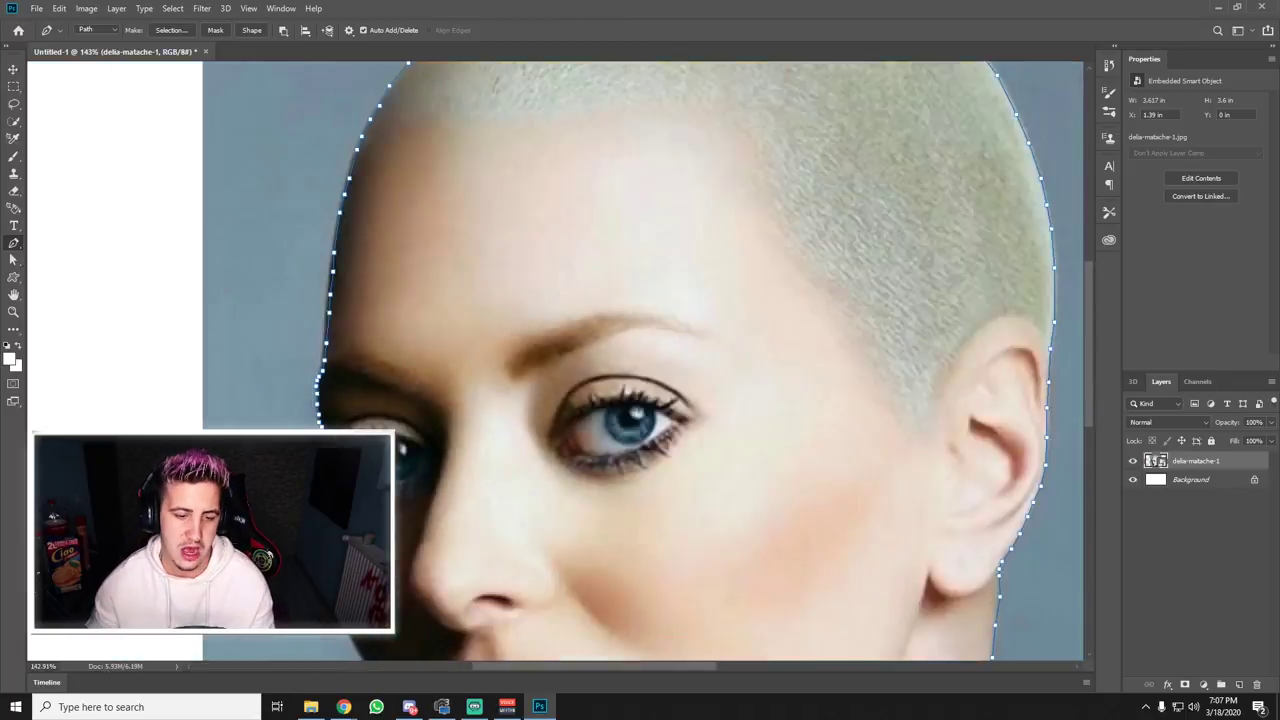
scroll(328, 358, "up", 6)
scroll(328, 358, "up", 2)
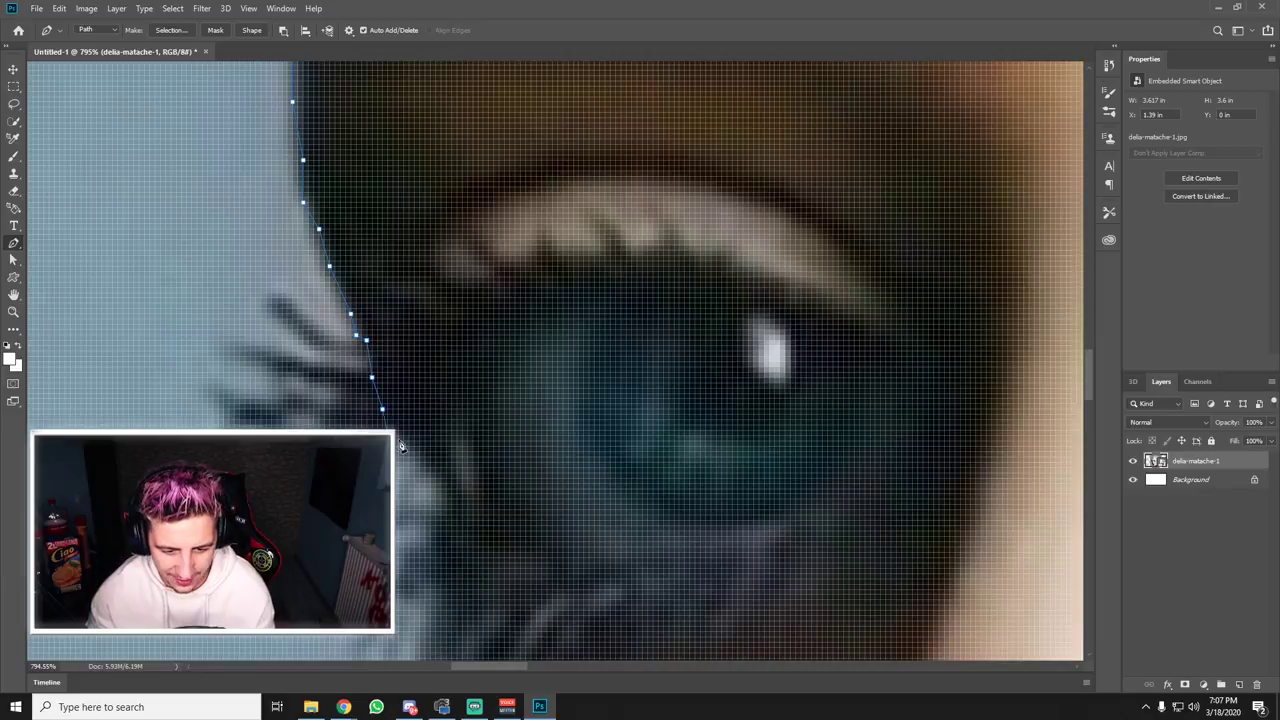
- Continue the path from the eyelash past the nose and lips toward the chin
left_click(431, 516)
scroll(431, 416, "down", 3)
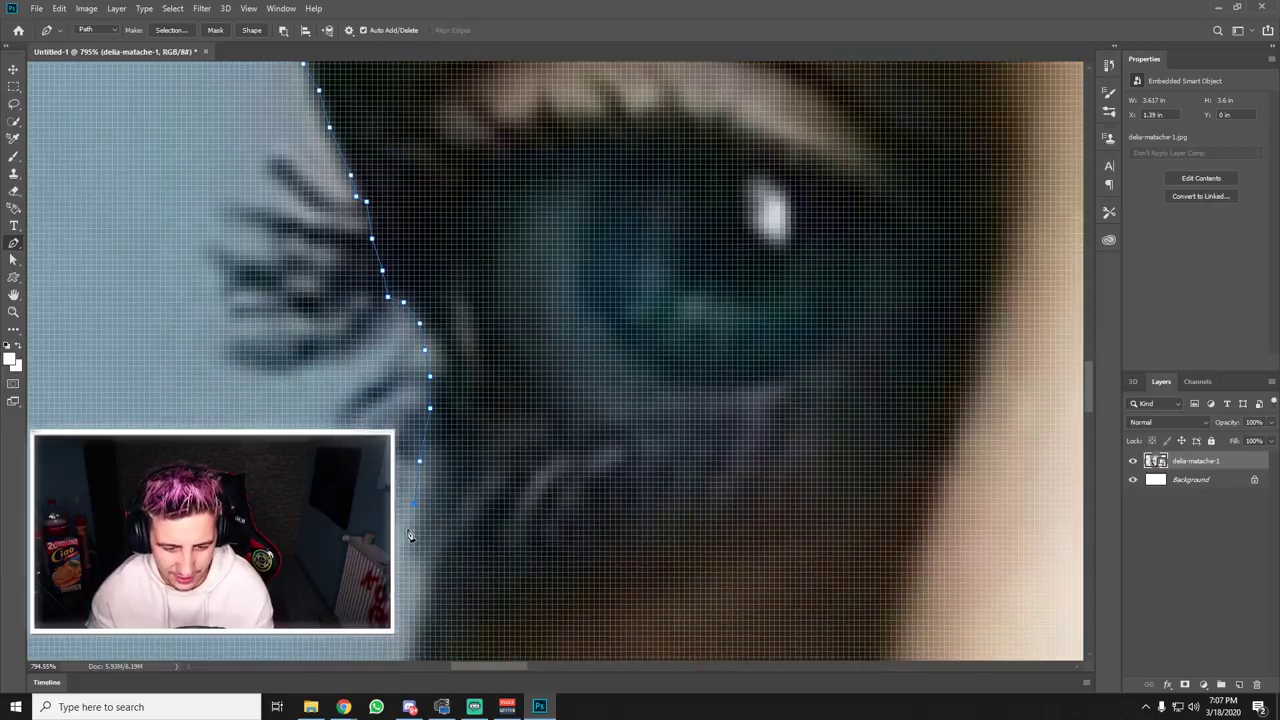
scroll(408, 530, "down", 2)
scroll(406, 500, "down", 2)
scroll(403, 480, "down", 2)
scroll(395, 467, "down", 3)
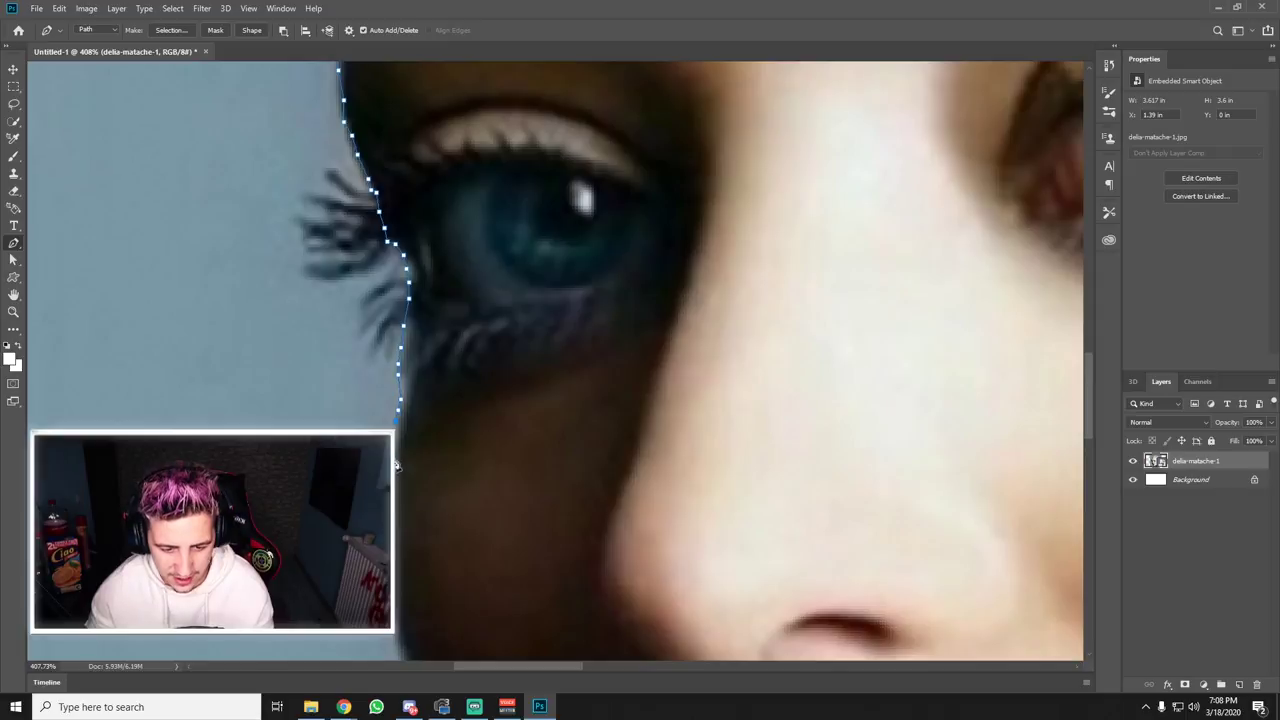
scroll(587, 361, "down", 2)
scroll(402, 506, "down", 1)
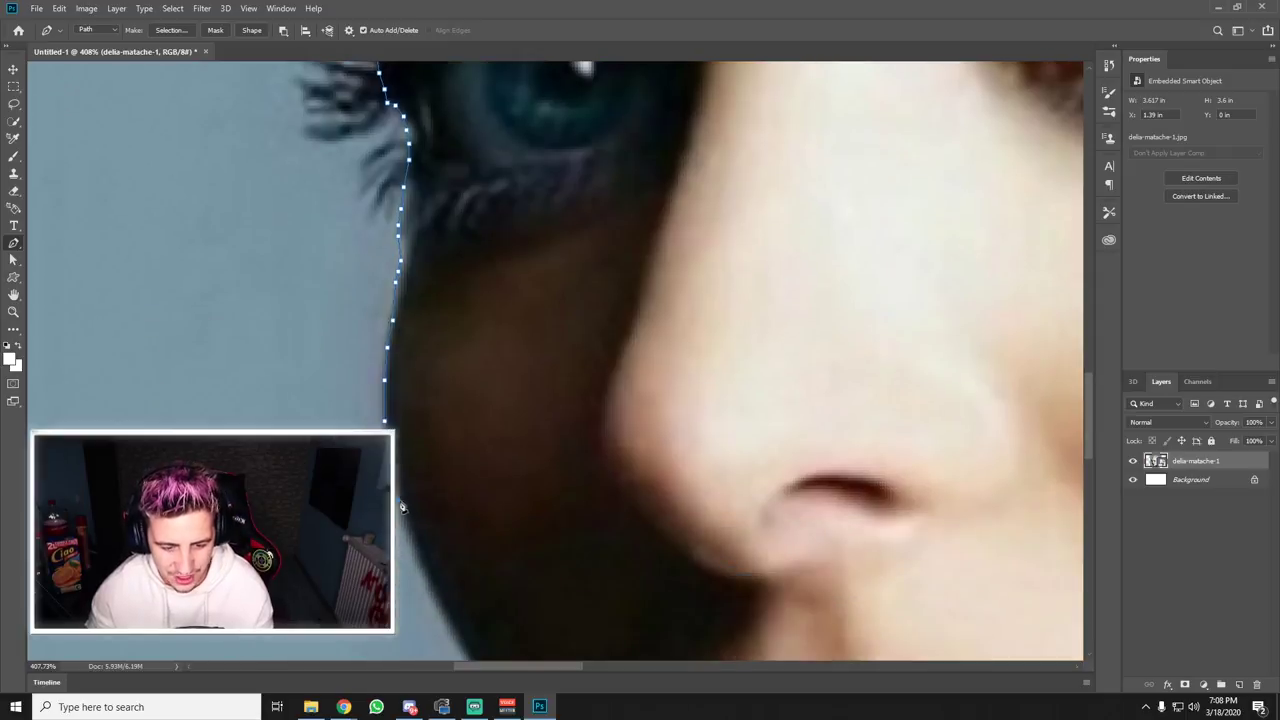
scroll(412, 546, "down", 2)
scroll(425, 500, "down", 1)
scroll(477, 533, "down", 3)
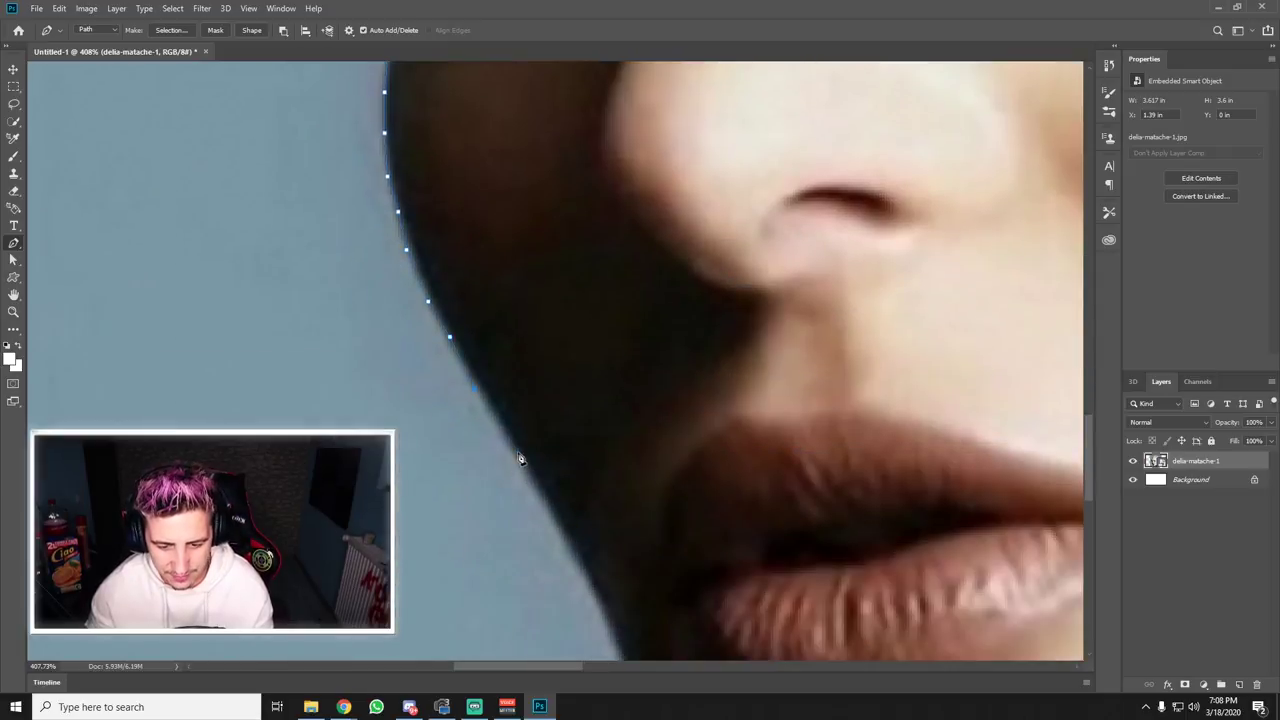
scroll(545, 512, "down", 1)
left_click(566, 475)
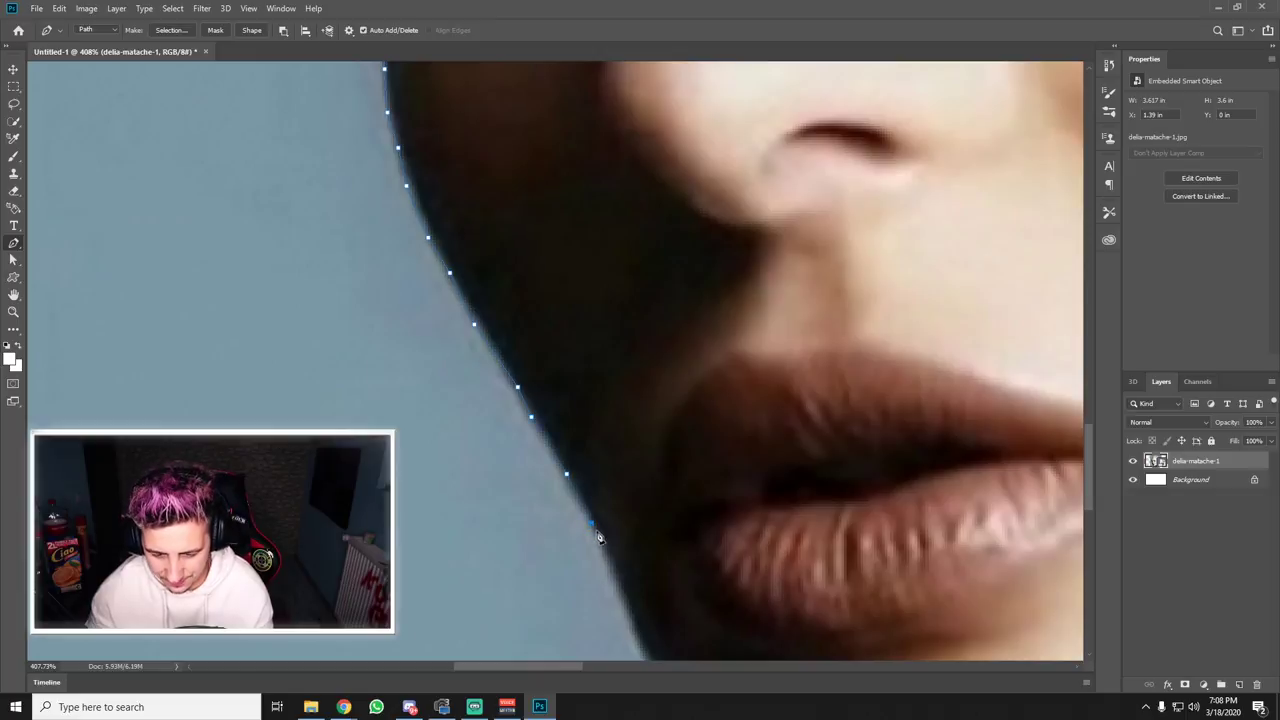
left_click(591, 523)
scroll(603, 583, "down", 1)
scroll(610, 520, "down", 1)
left_click(620, 440)
left_click(659, 528)
scroll(670, 525, "down", 1)
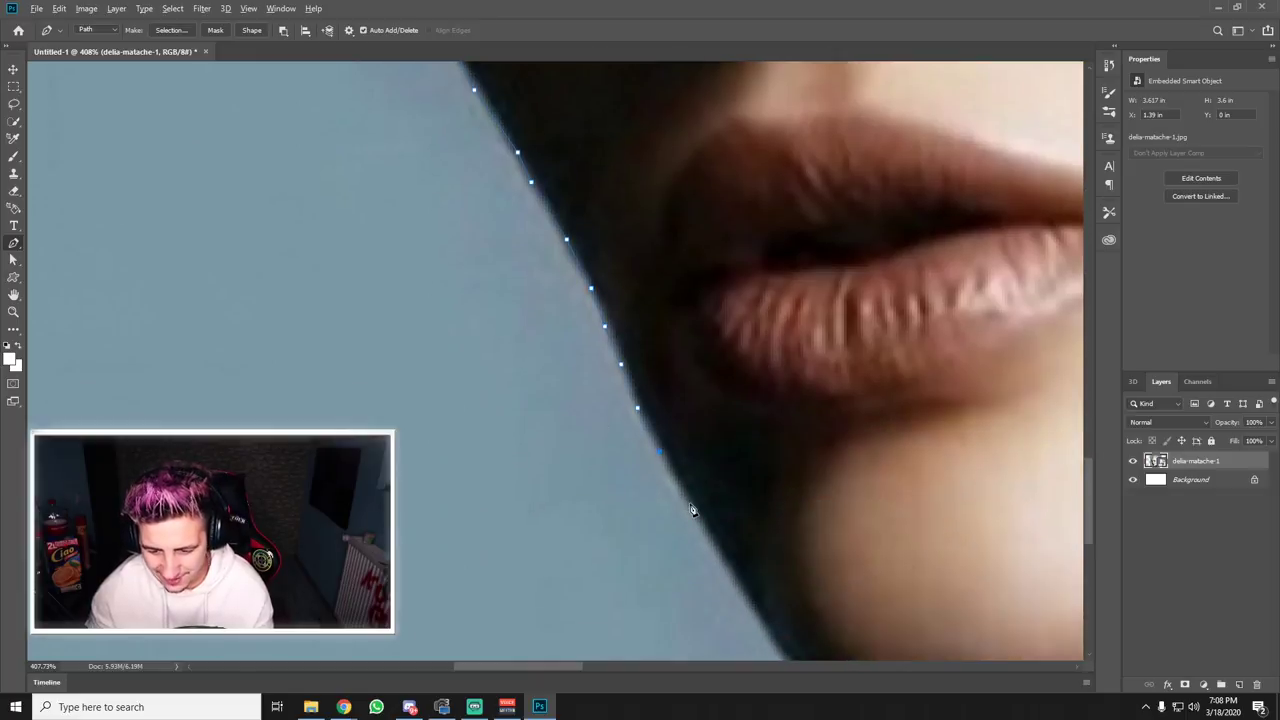
left_click(716, 549)
scroll(738, 540, "down", 1)
left_click(764, 553)
scroll(775, 545, "down", 1)
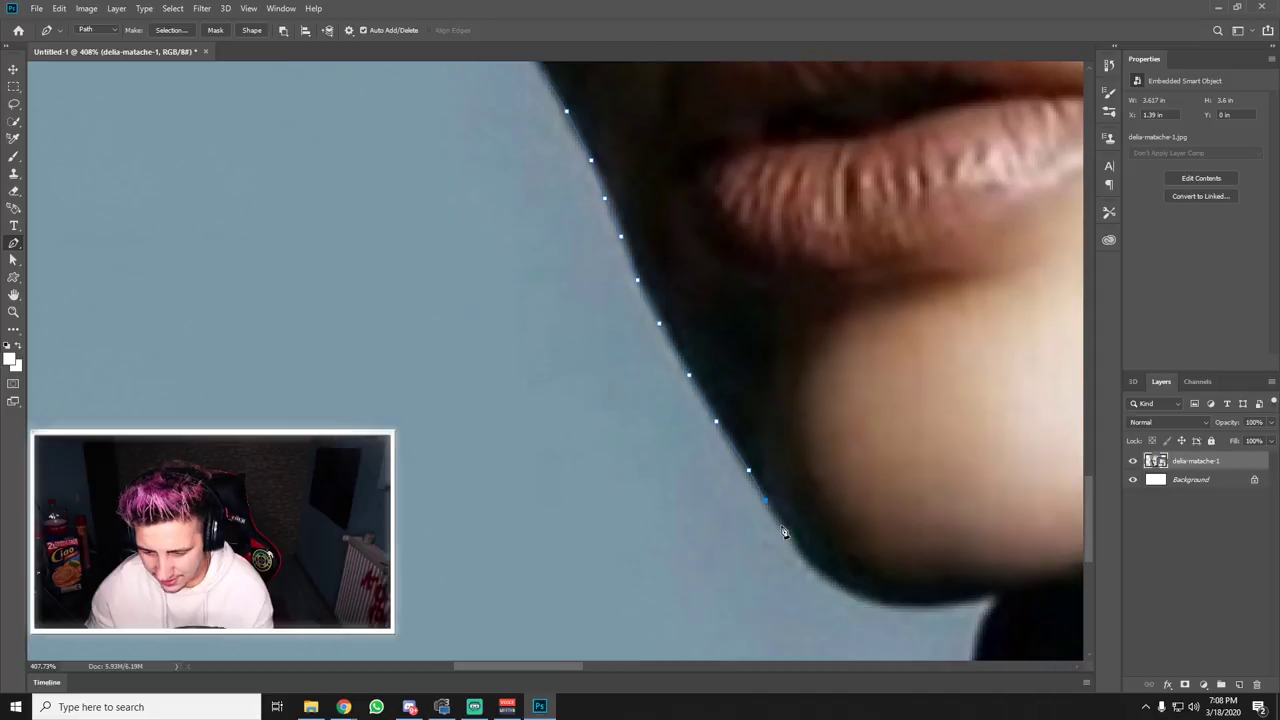
scroll(966, 610, "down", 1)
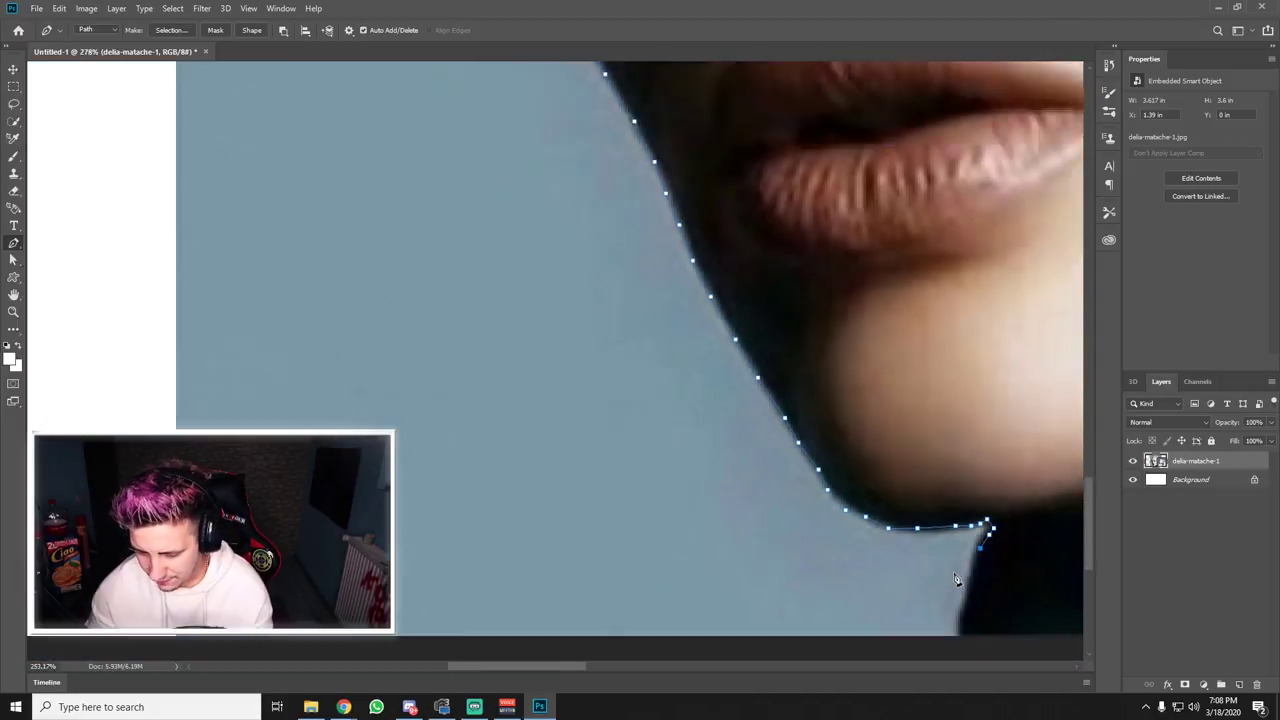
- Close the head-and-shoulders path with a final anchor at the image's bottom edge, zoomed out to the full view
key("ctrl+Return")
key("ctrl+0")
scroll(780, 571, "up", 3)
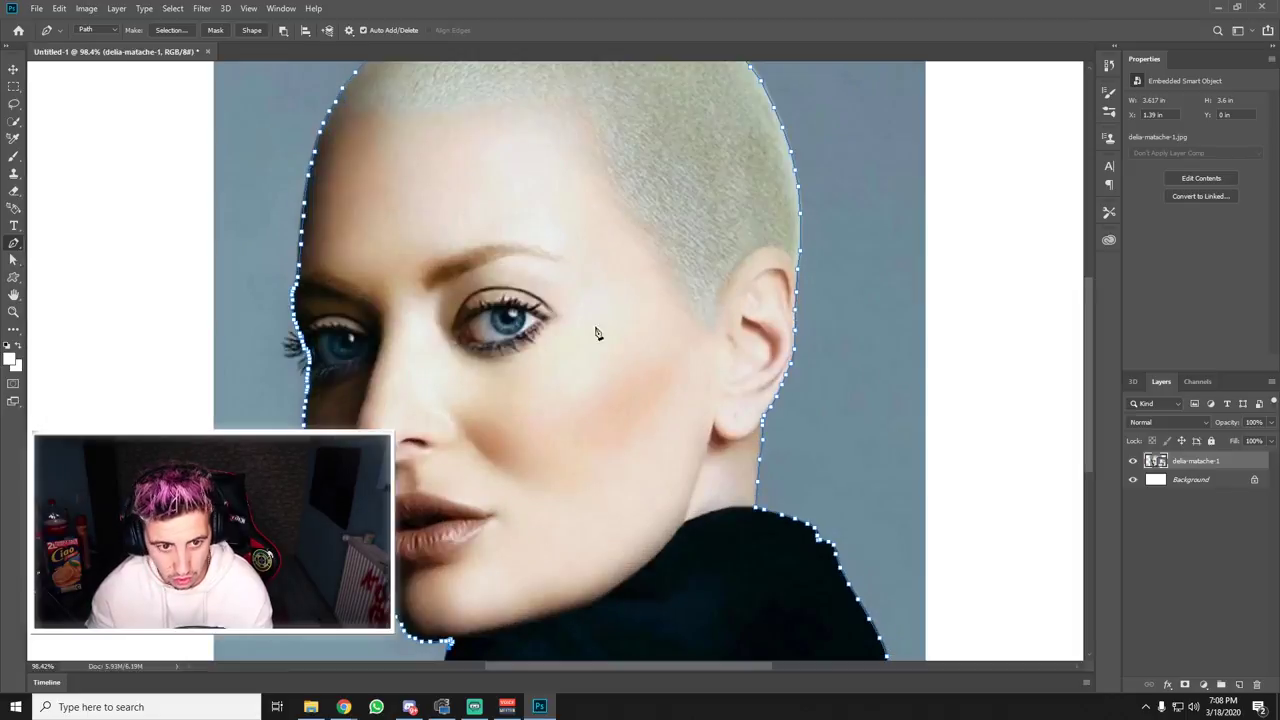
scroll(451, 617, "up", 2)
scroll(432, 575, "down", 1)
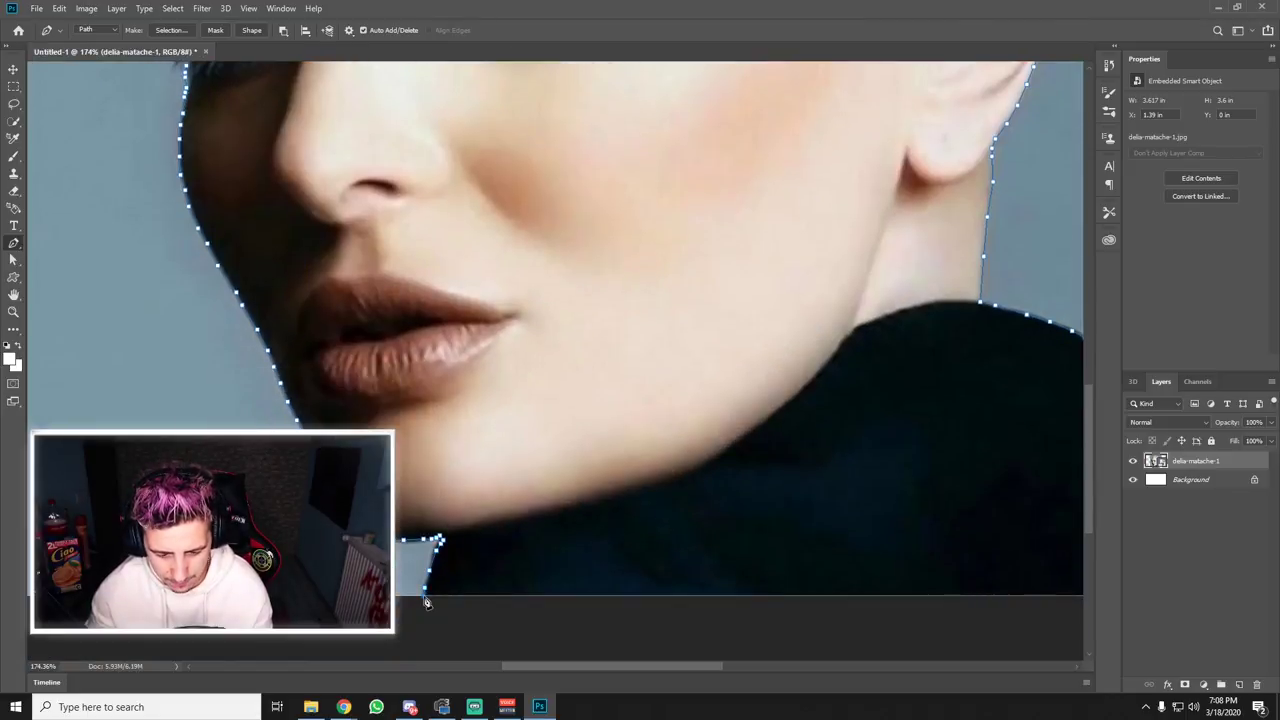
scroll(630, 612, "down", 2)
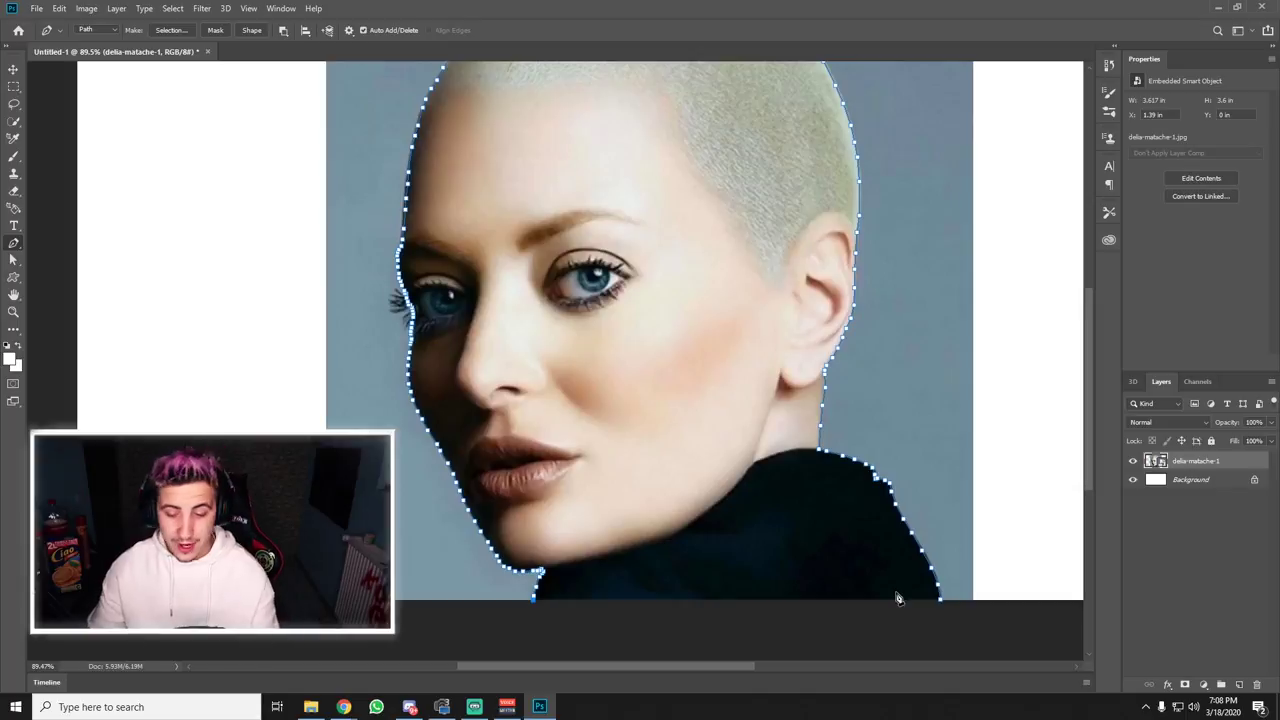
scroll(538, 600, "down", 1)
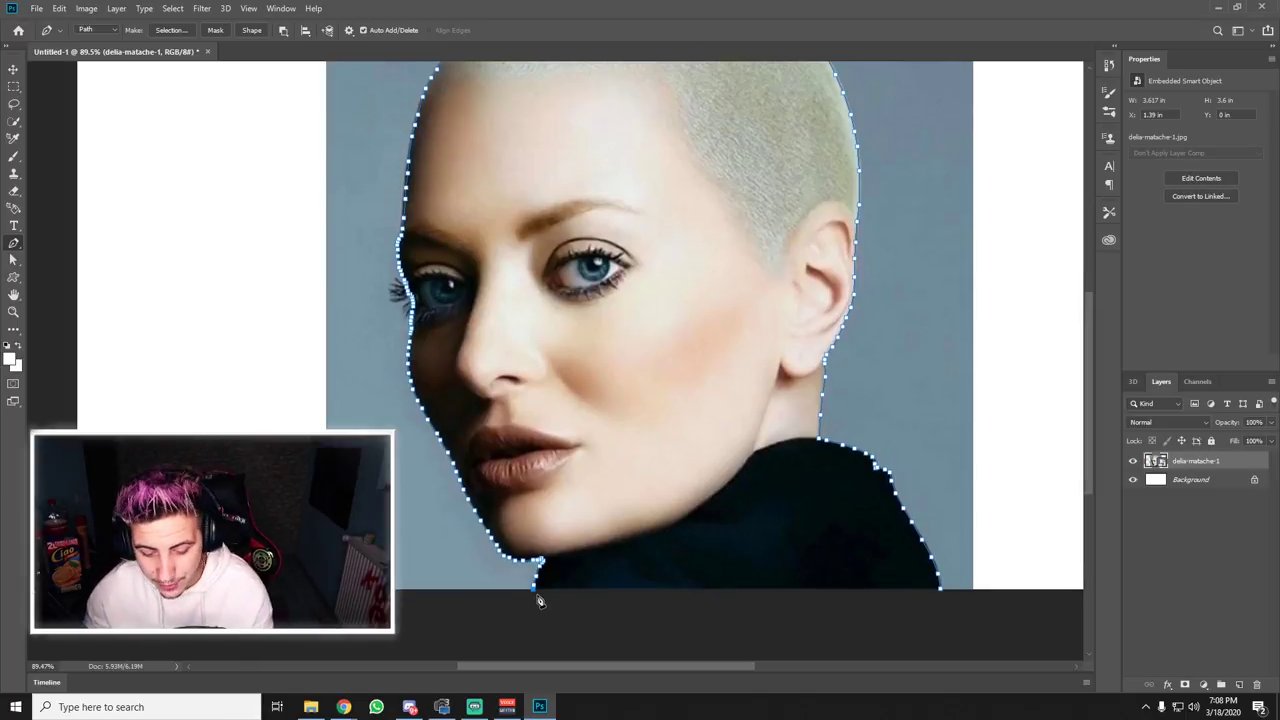
scroll(538, 600, "up", 1)
scroll(530, 596, "up", 1)
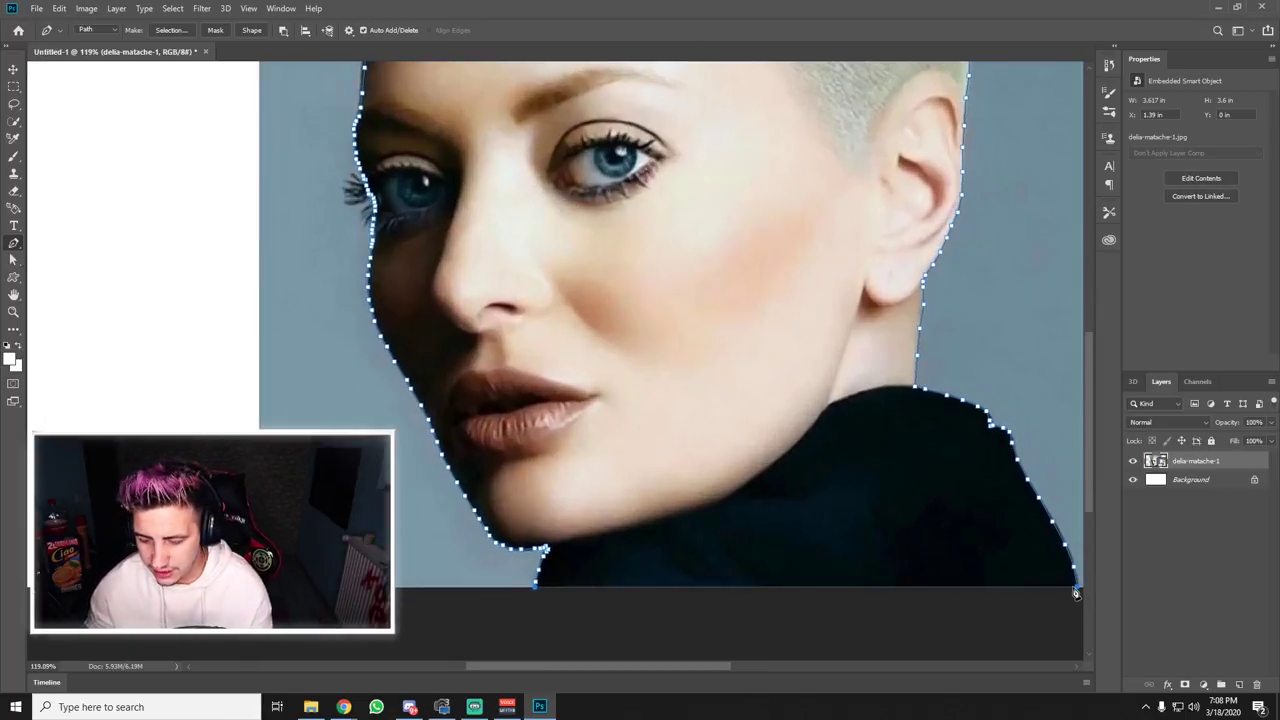
scroll(796, 565, "down", 2)
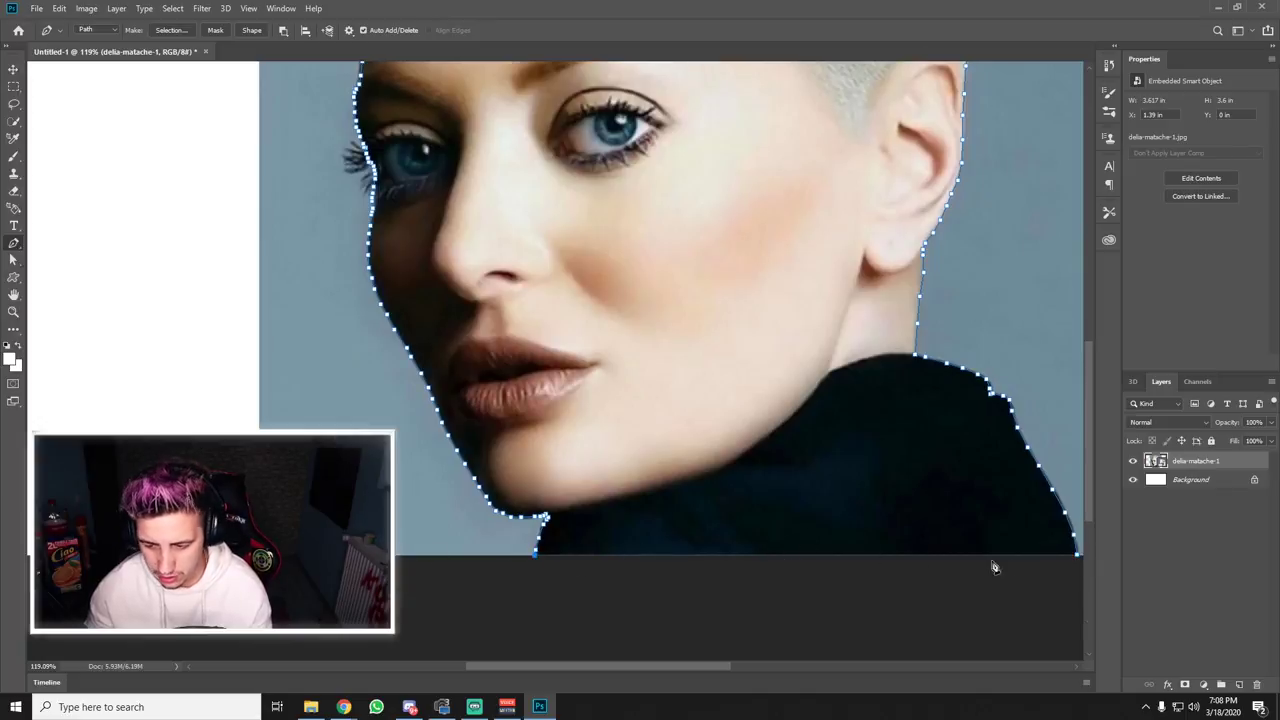
left_click(1077, 559)
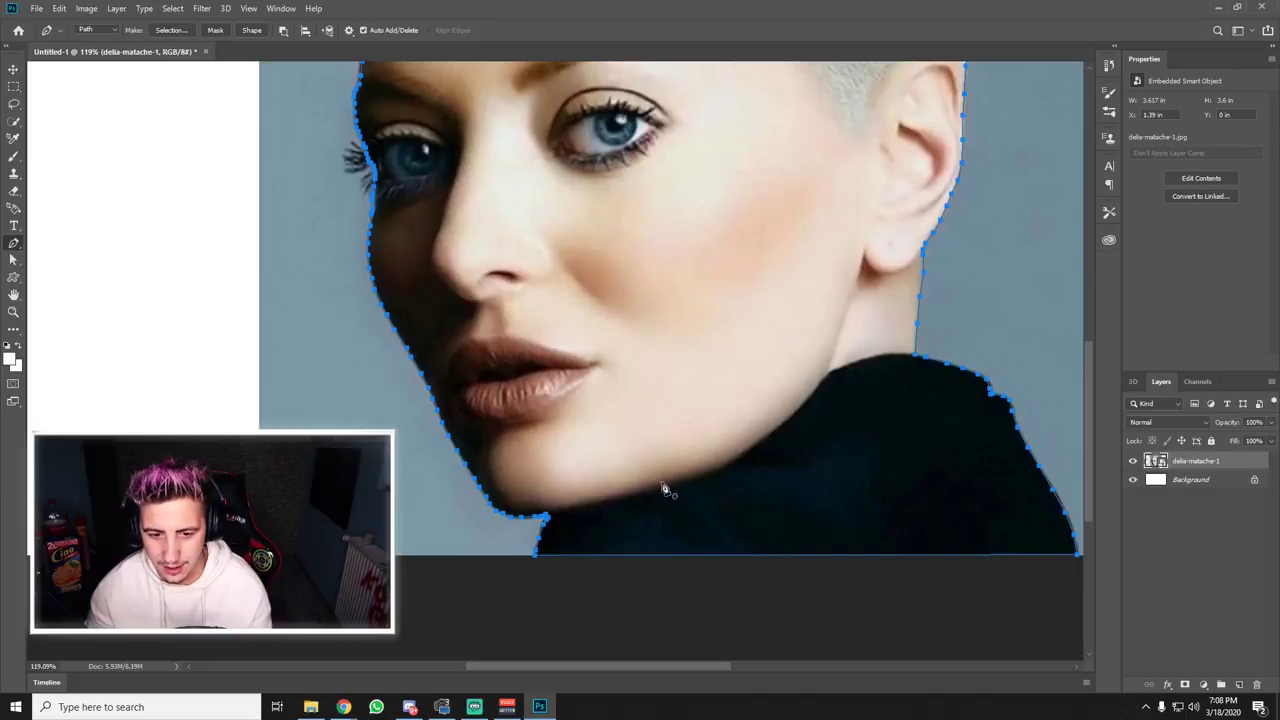
scroll(670, 458, "down", 3)
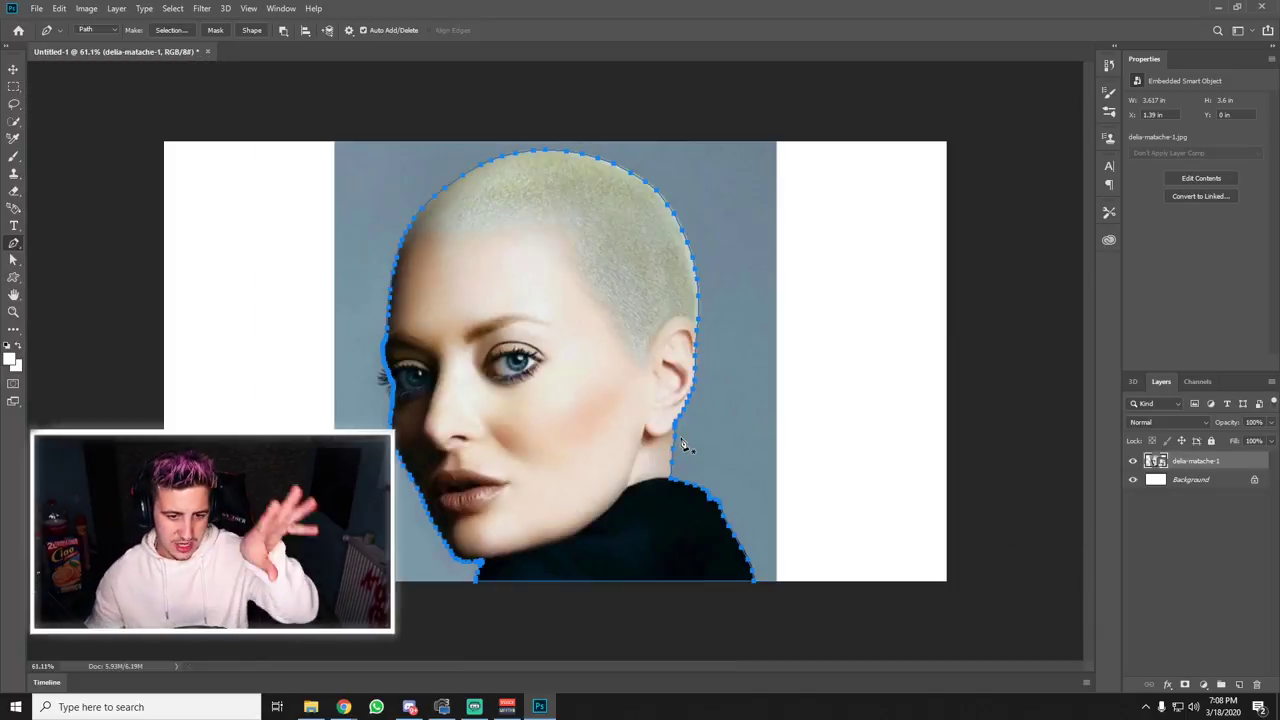
- Convert the closed path into a selection with 0 feather radius
right_click(586, 305)
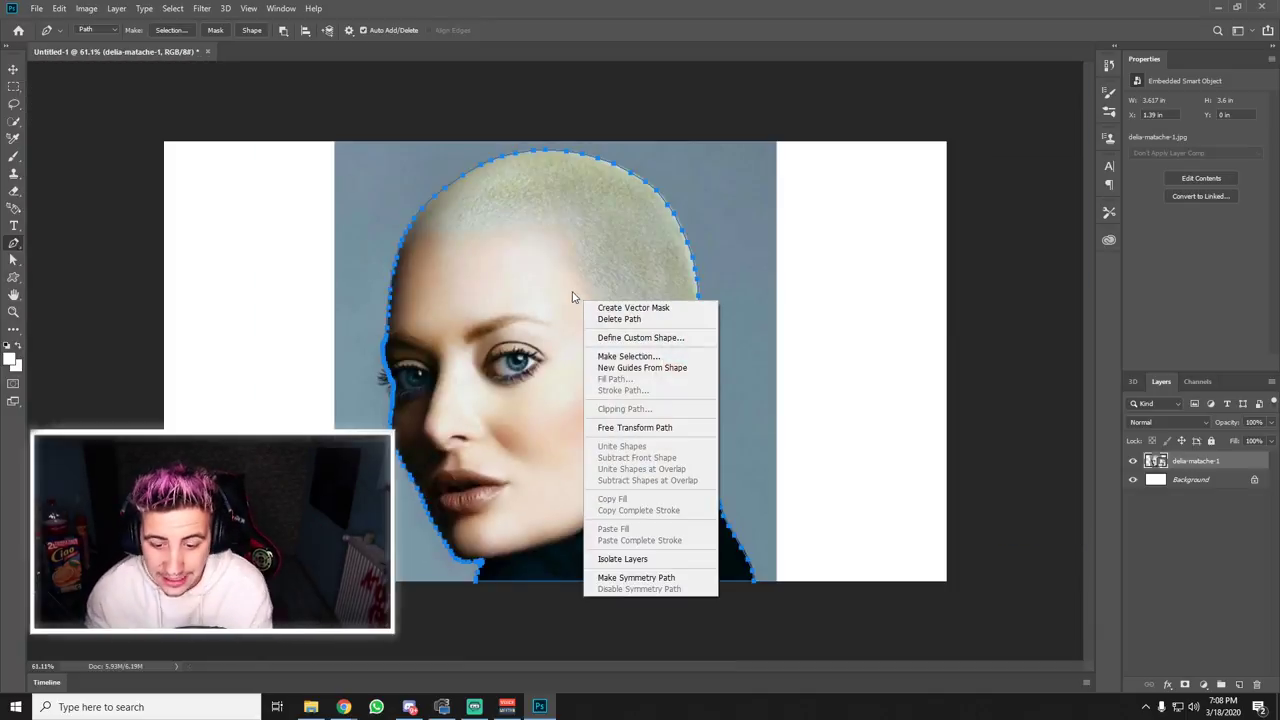
left_click(624, 356)
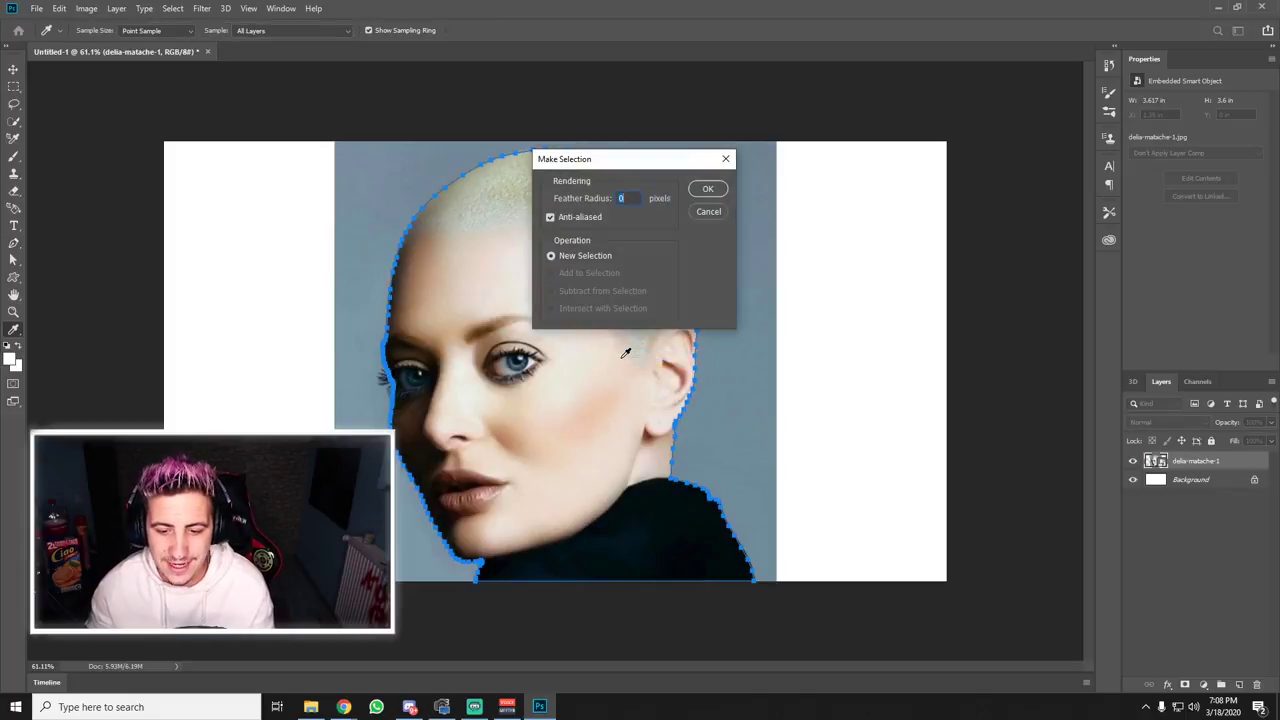
left_click(709, 190)
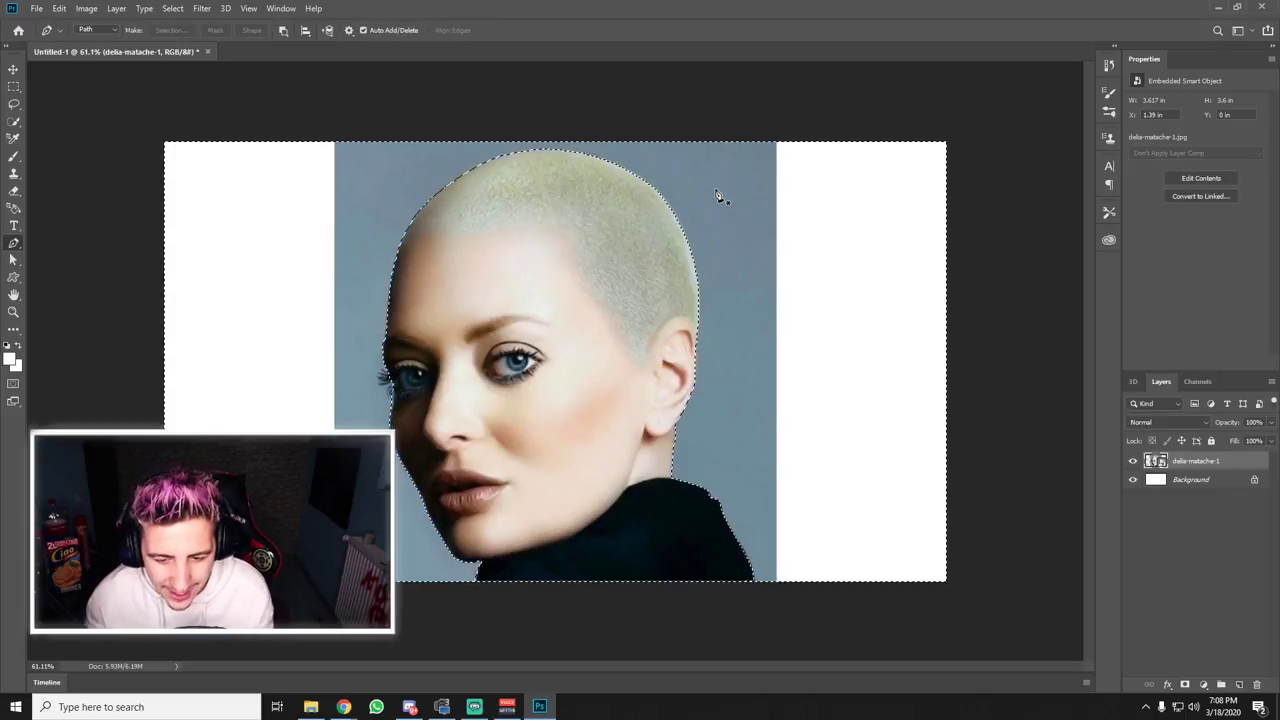
- Add a layer mask to the portrait layer so the grey-blue backdrop is hidden
key("shift+plus")
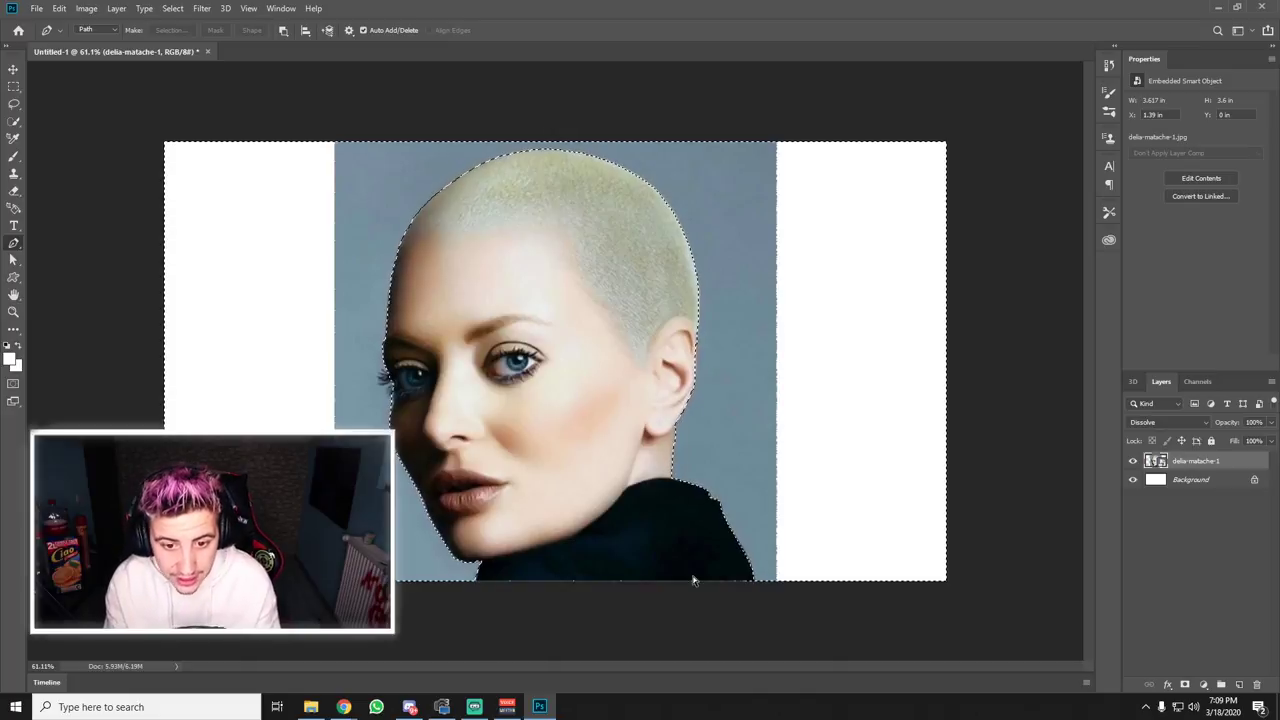
key("ctrl+shift+i")
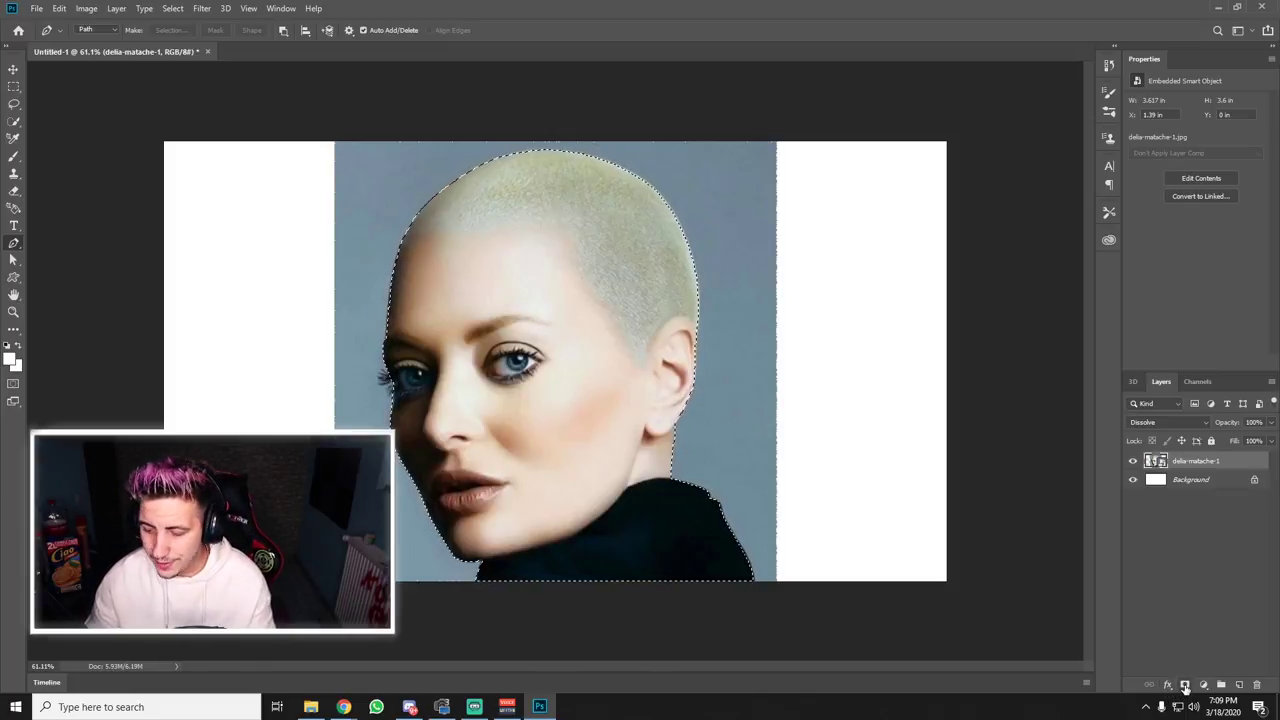
left_click(1187, 686)
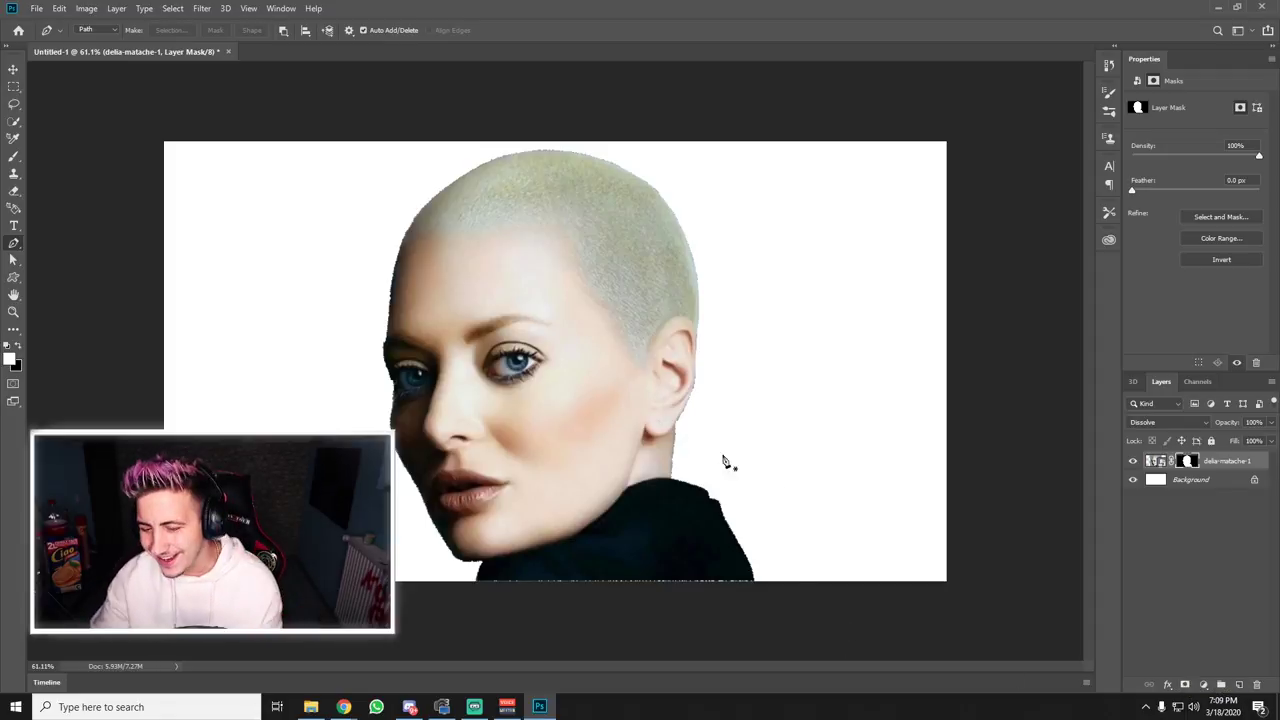
- Drag the masked woman cut-out to the right side of the canvas with the Move tool
left_click(13, 68)
mouse_move(518, 357)
left_mouse_down()
mouse_move(440, 340)
mouse_move(679, 349)
left_mouse_up()
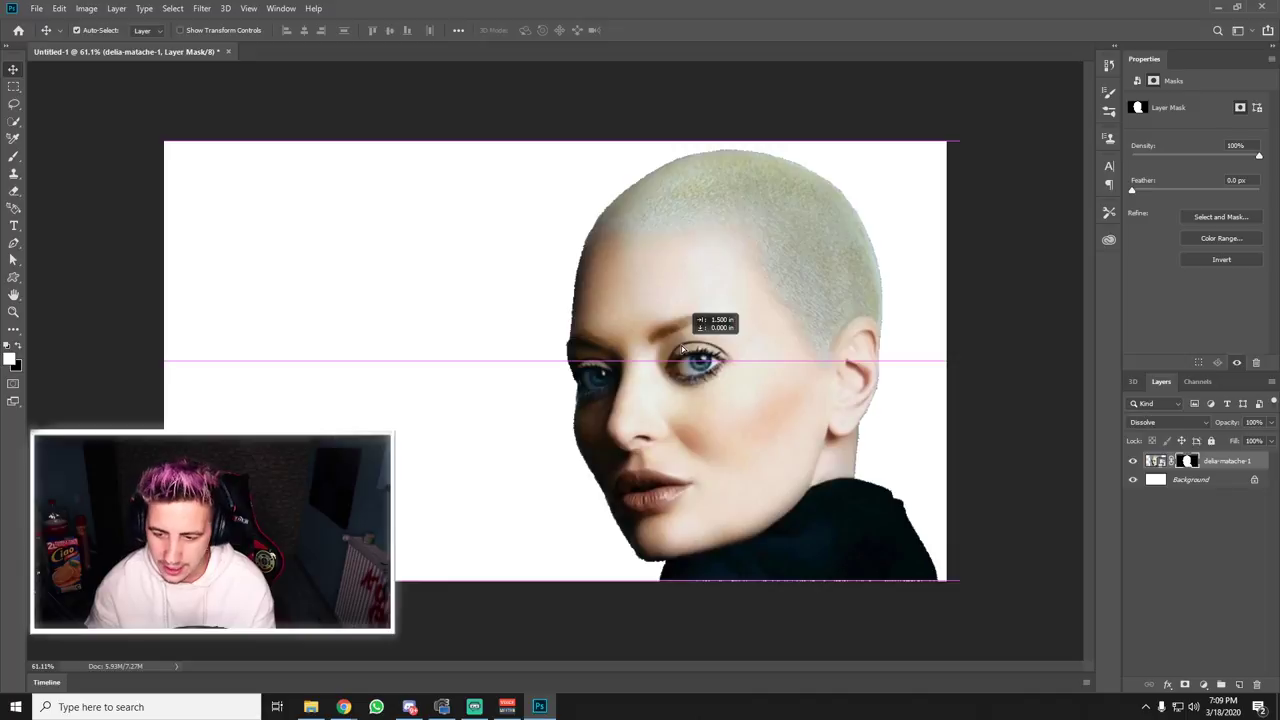
left_click_drag(679, 349, 672, 348)
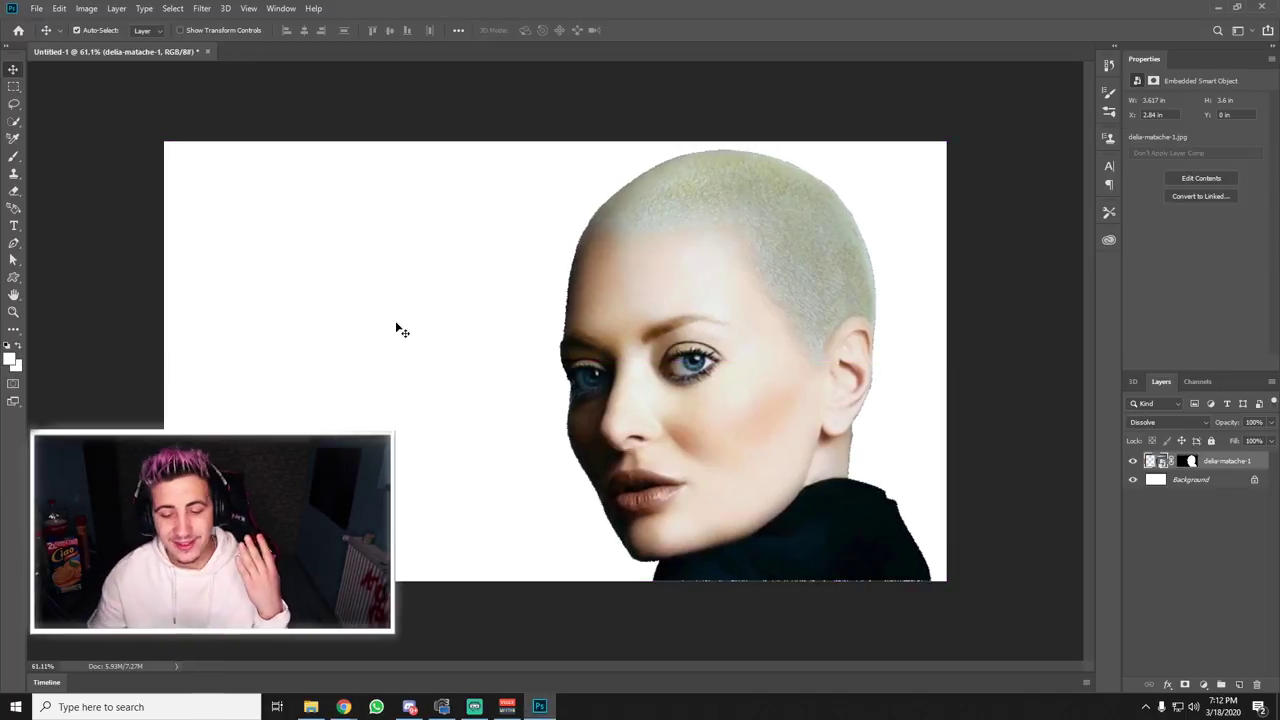
left_click(343, 706)
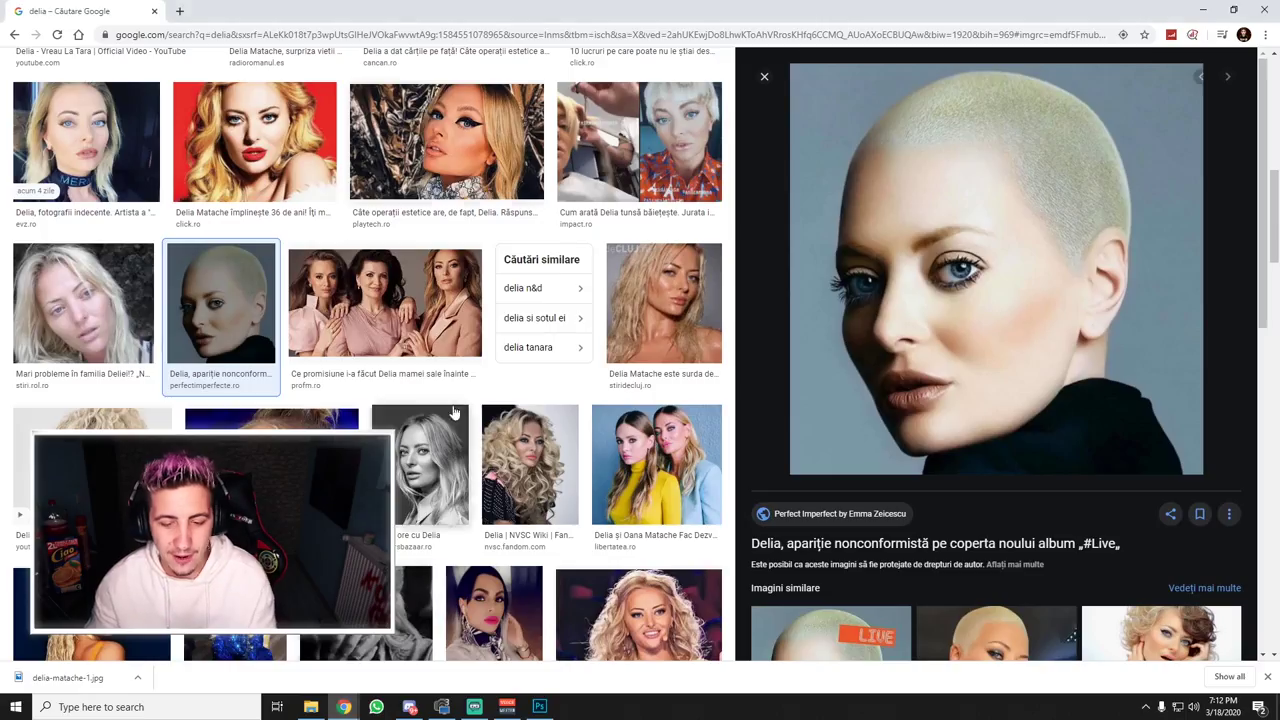
- Search Google Images for 'nice background 1920x1080' and preview a purple starry result
scroll(366, 160, "up", 5)
scroll(290, 58, "up", 2)
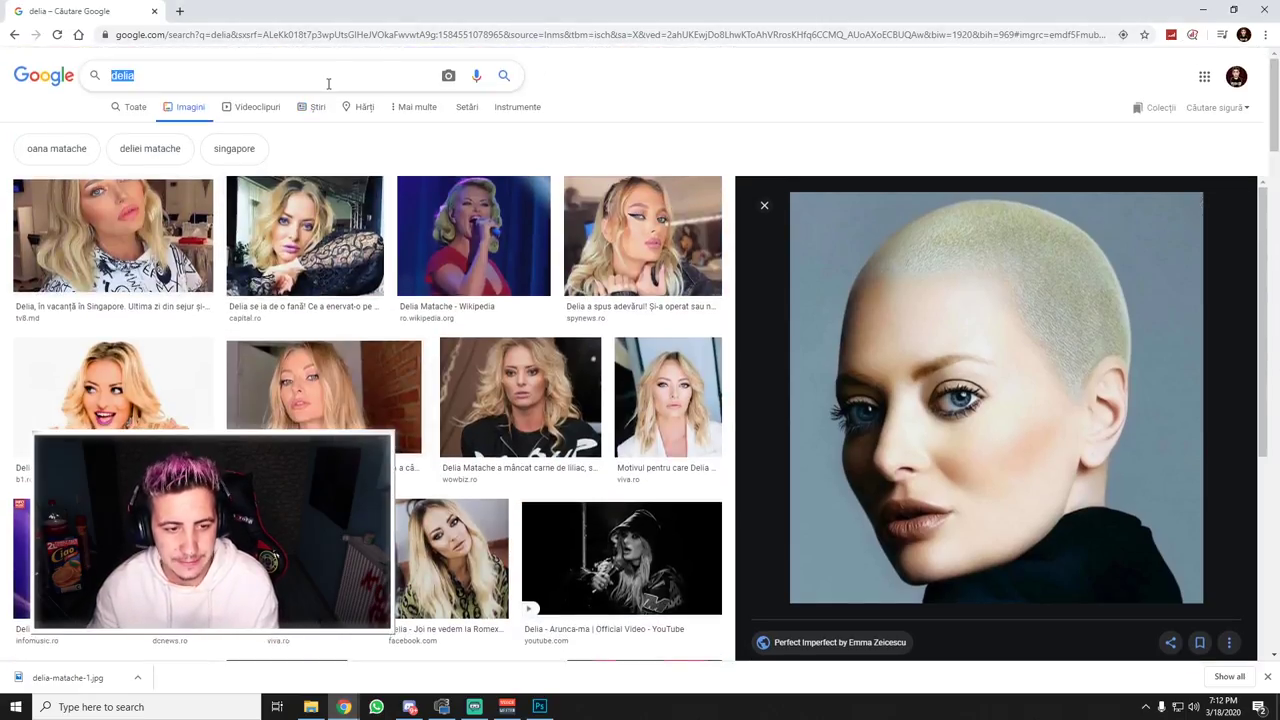
type("nice back")
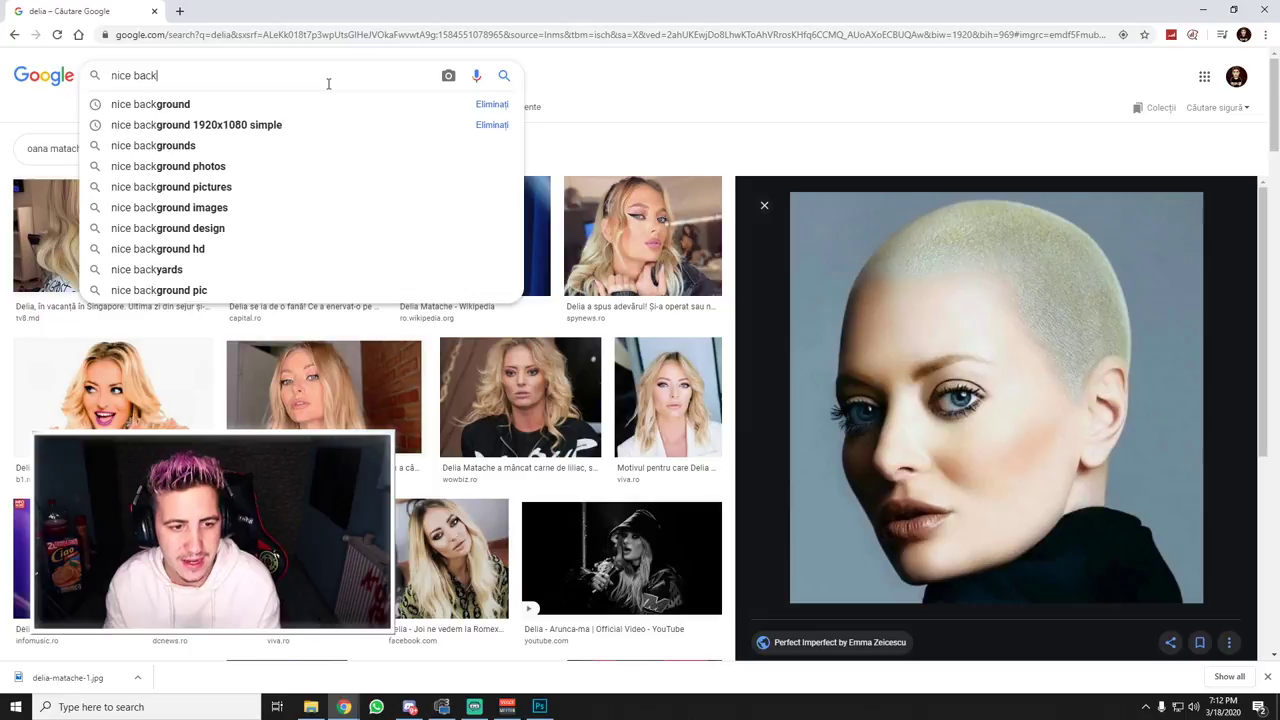
type("ground")
key("Return")
type("1920x1080")
key("Return")
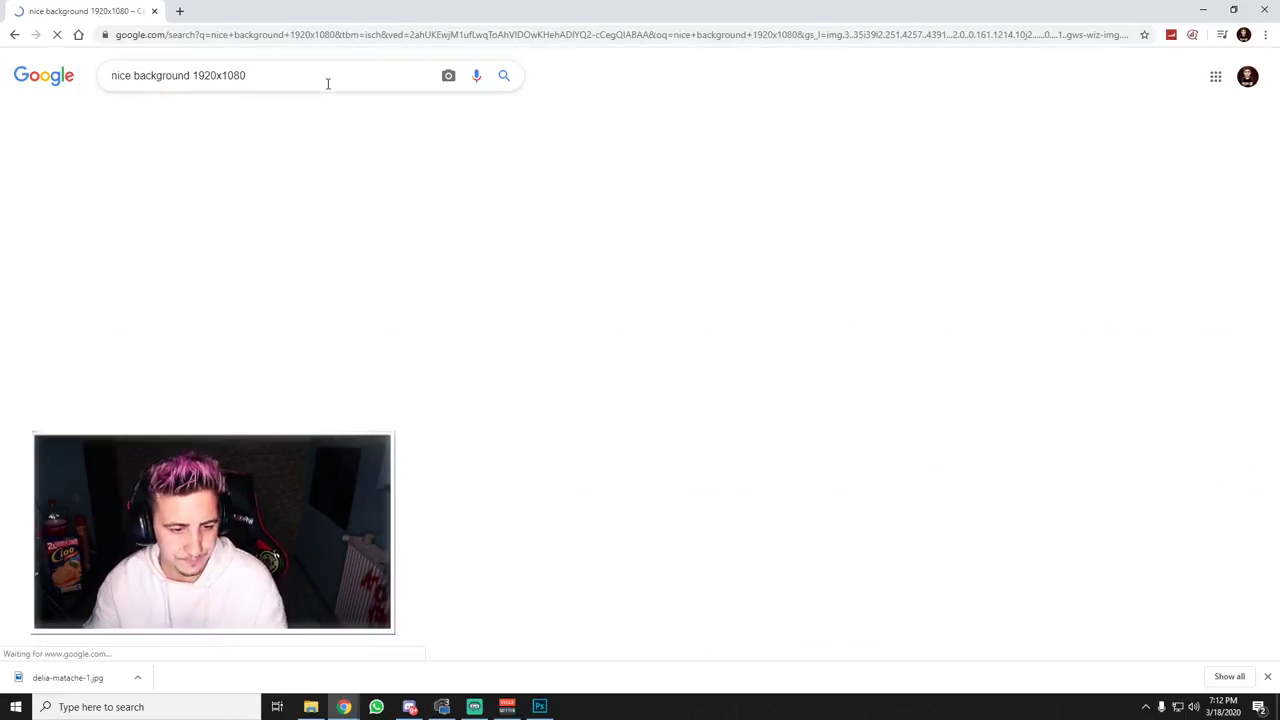
scroll(391, 137, "down", 2)
scroll(600, 250, "down", 2)
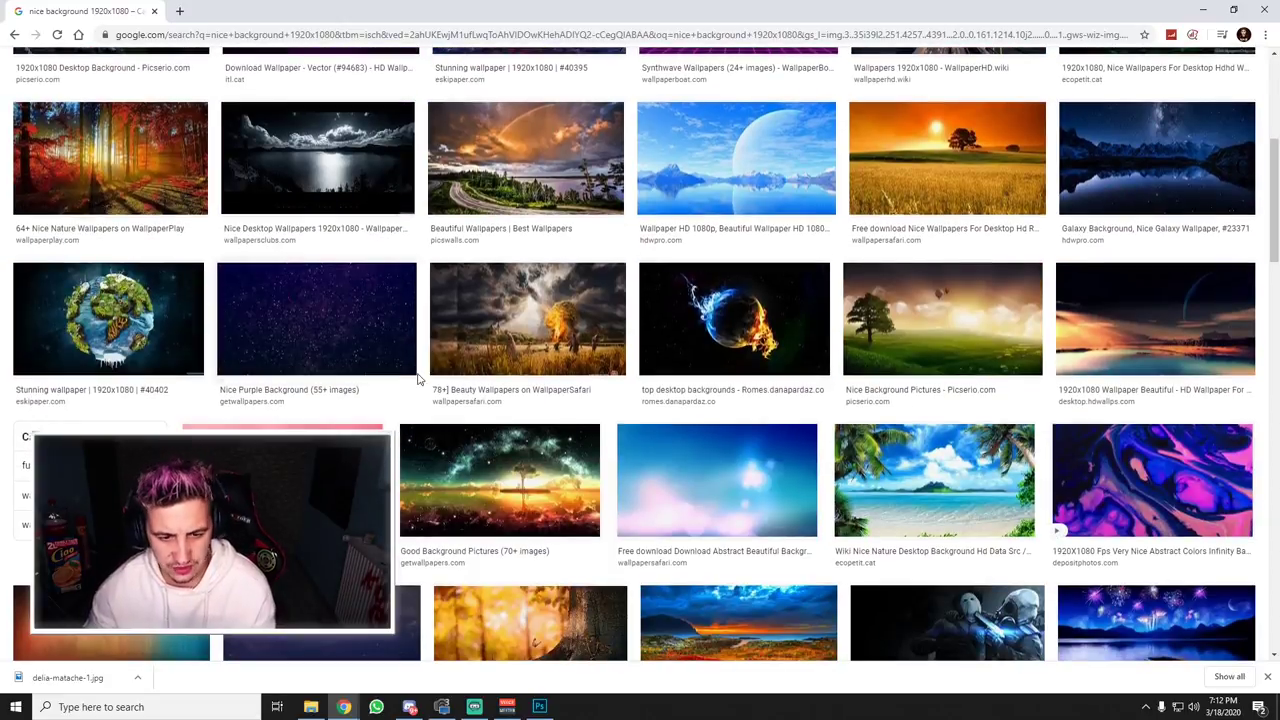
left_click(316, 318)
scroll(316, 318, "up", 2)
scroll(250, 250, "up", 5)
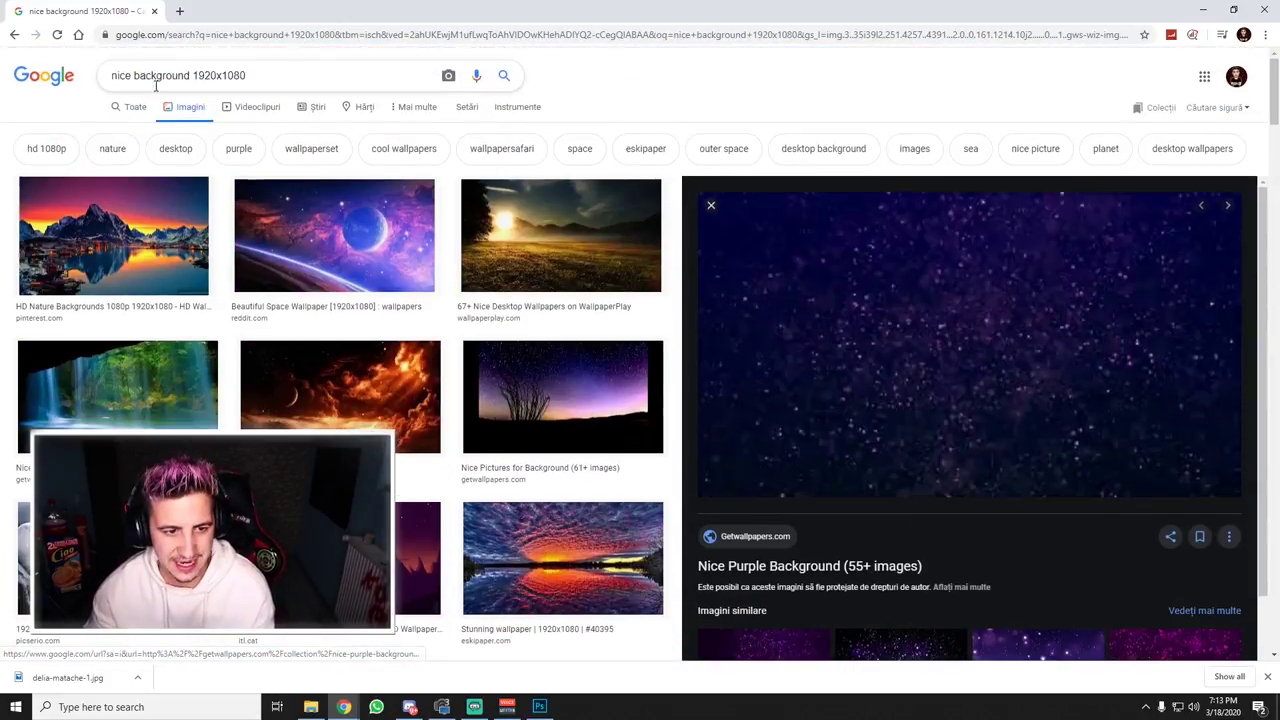
- Change the search to 'abstract background 1920x1080' and preview the colourful paint image
double_click(122, 77)
type("abstract")
key("Return")
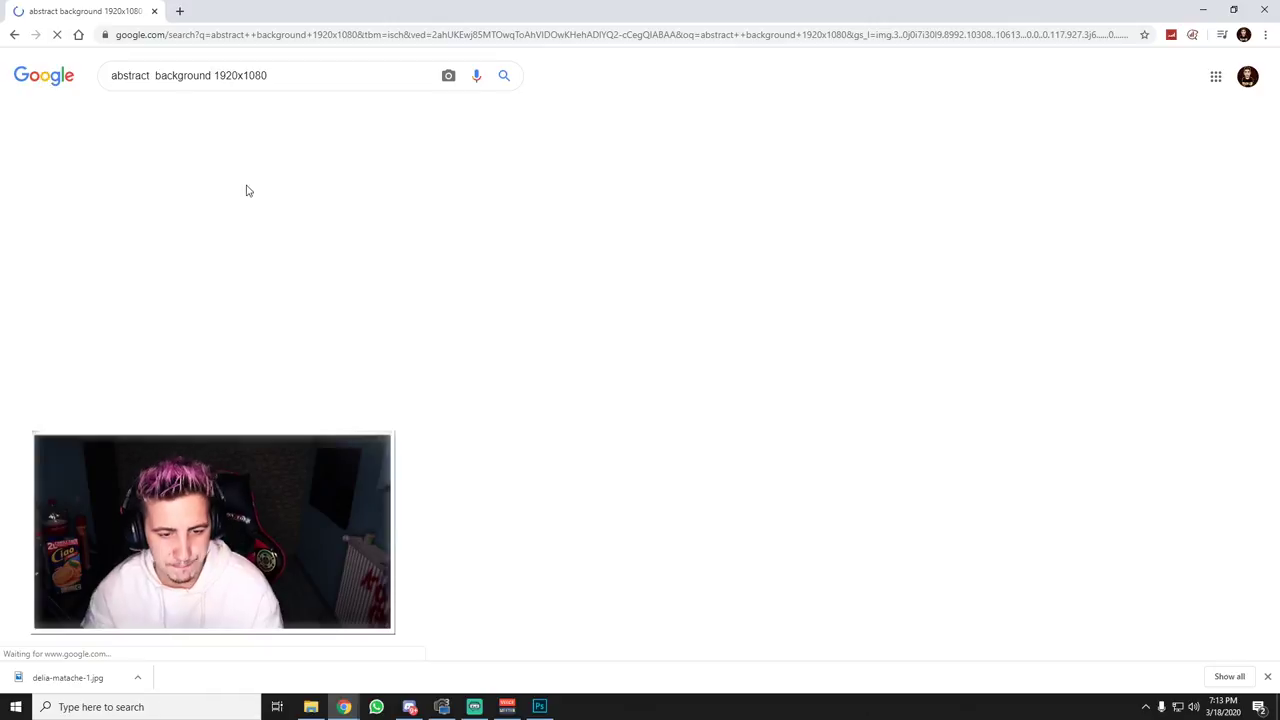
left_click(1120, 250)
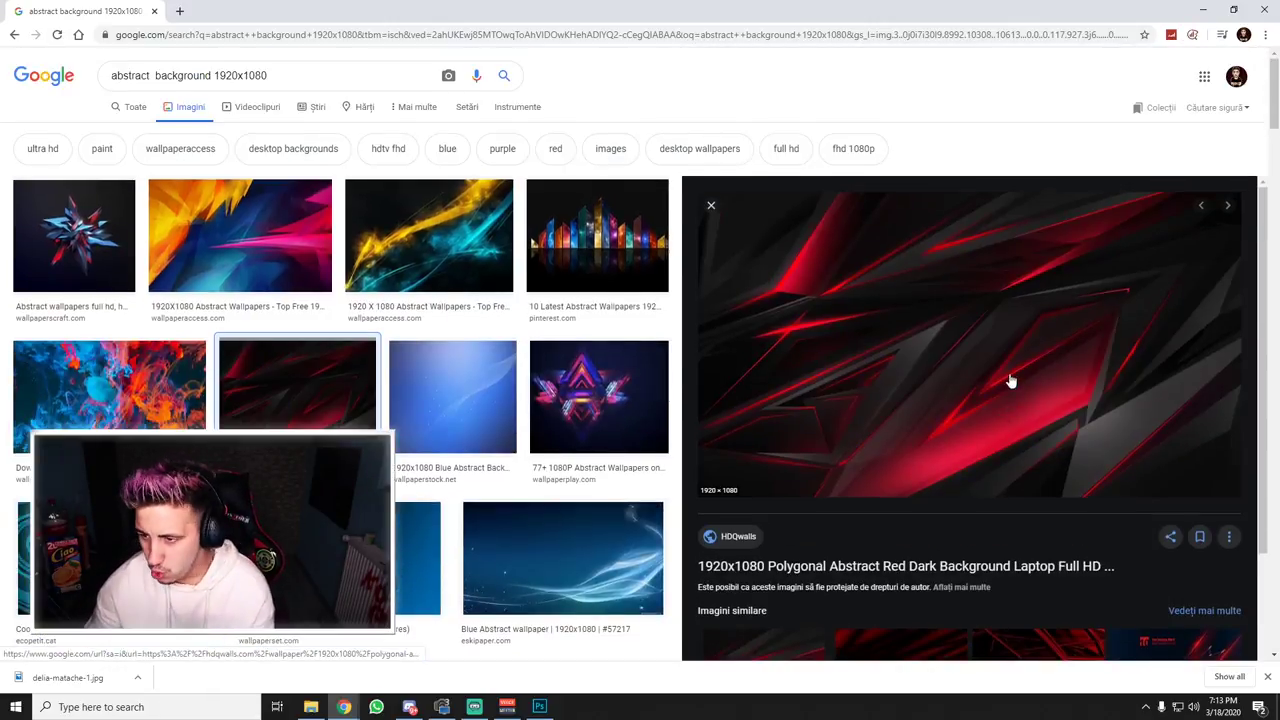
scroll(981, 399, "down", 3)
key("Left")
scroll(960, 370, "up", 5)
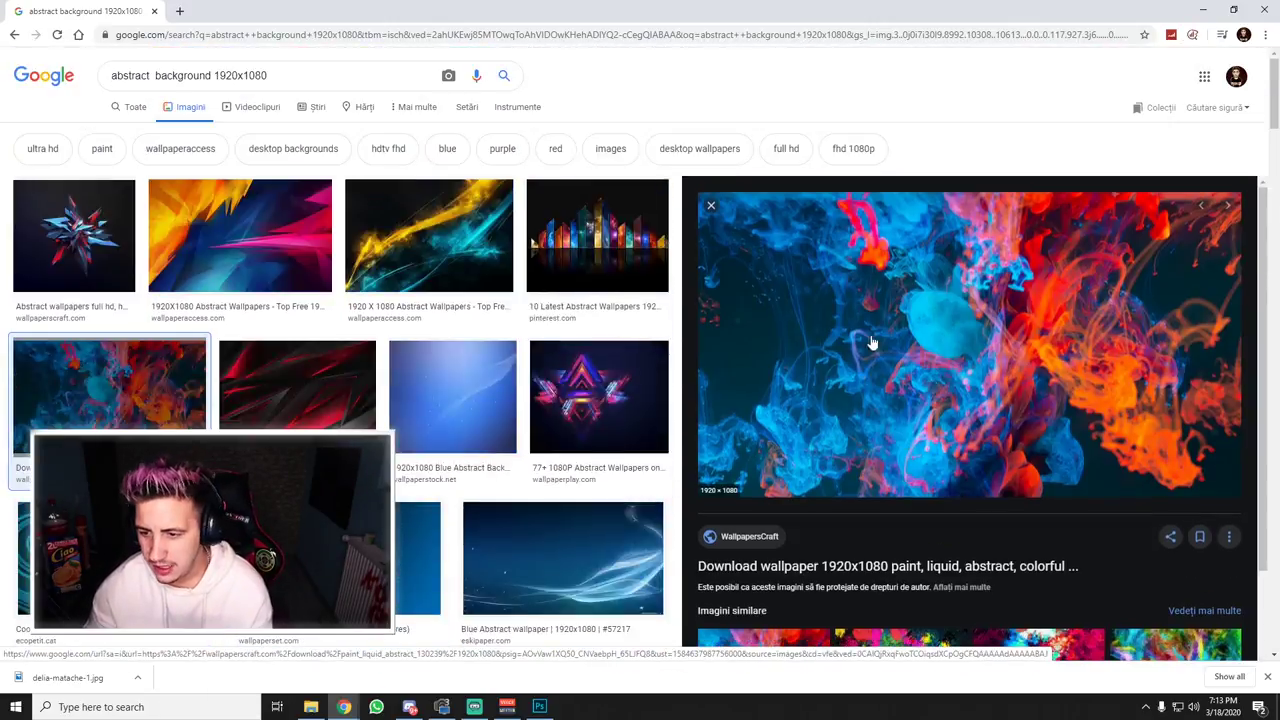
- Copy the colourful paint image, then choose Save image as for it
right_click(926, 338)
left_click(970, 490)
right_click(941, 363)
left_click(1000, 516)
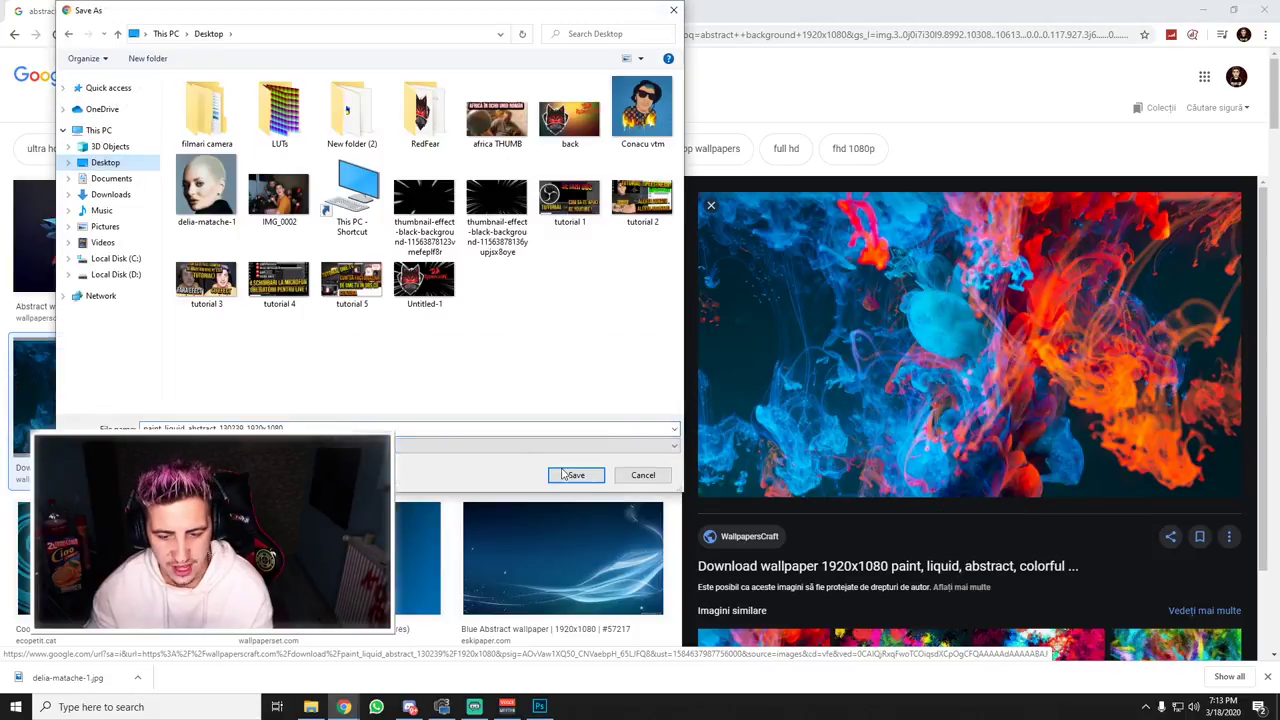
- Save paint_liquid_abstract_130239_1920x1080 to the Desktop and place it into the Photoshop canvas
left_click(578, 475)
right_click(80, 676)
left_click(104, 643)
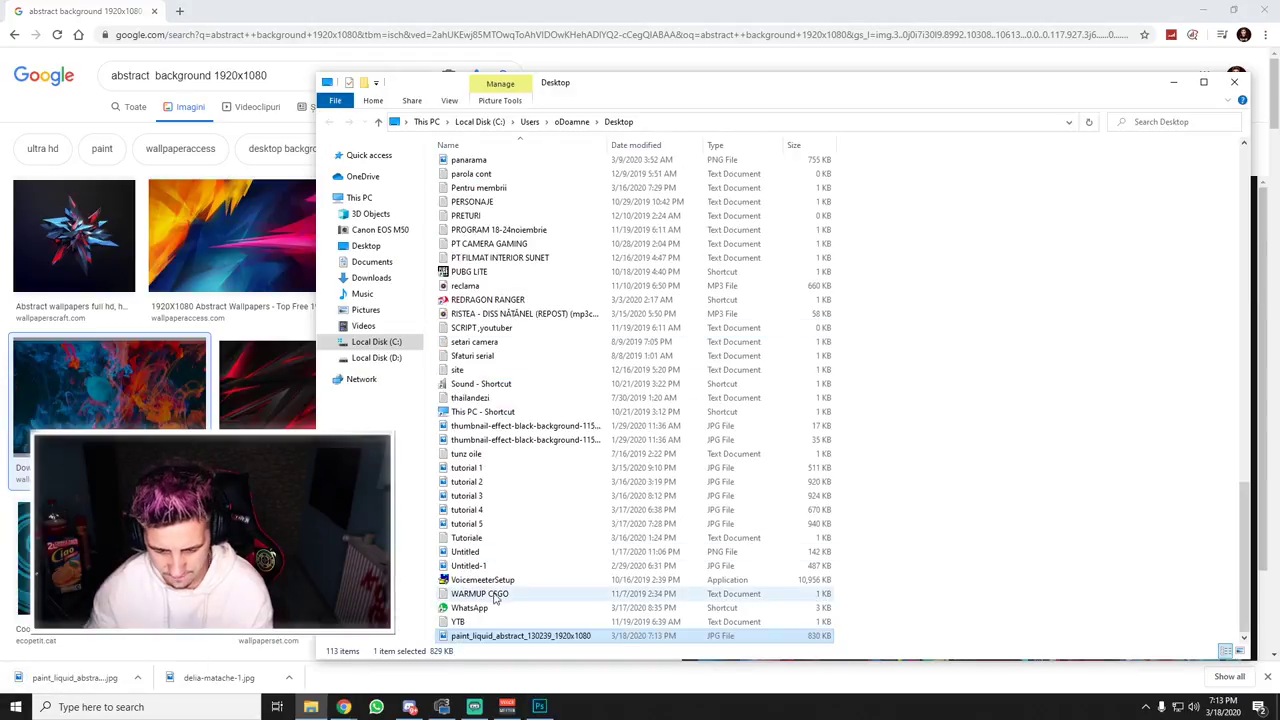
mouse_move(556, 636)
left_mouse_down()
mouse_move(540, 714)
mouse_move(440, 340)
left_mouse_up()
left_click(508, 30)
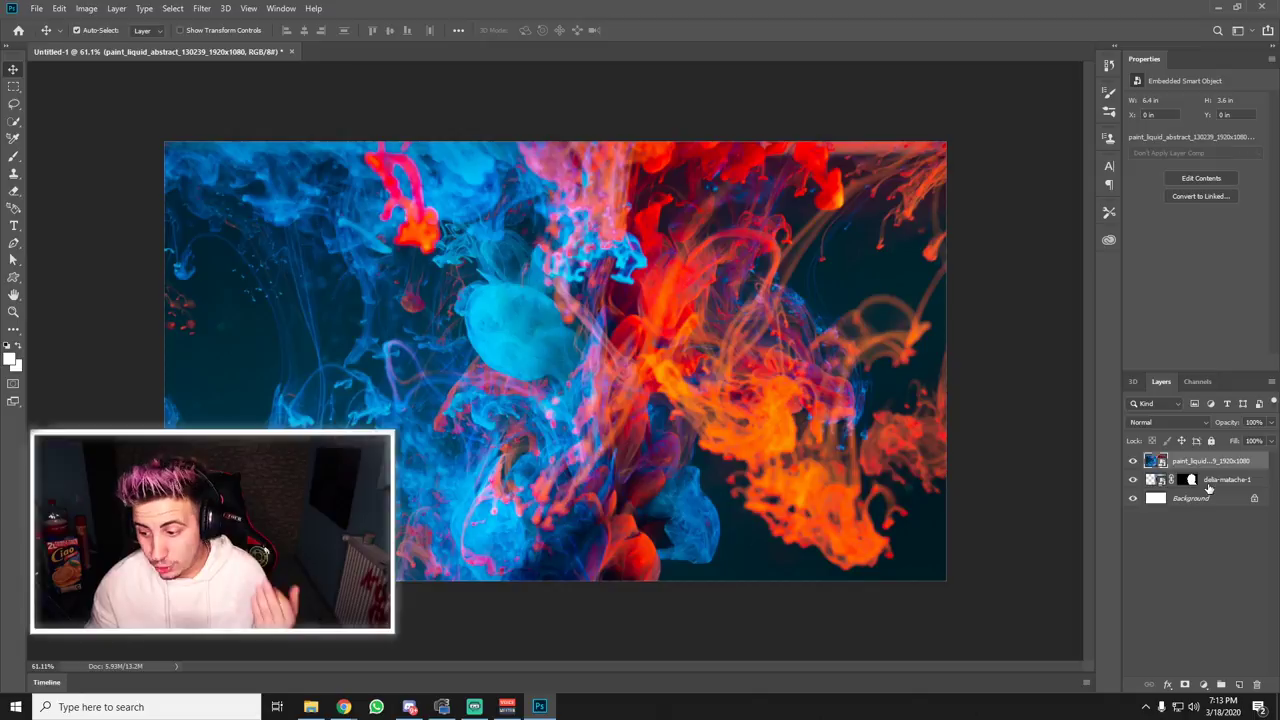
- Move the delia-matache-1 portrait layer above the paint background and nudge the woman right
left_click(1220, 481)
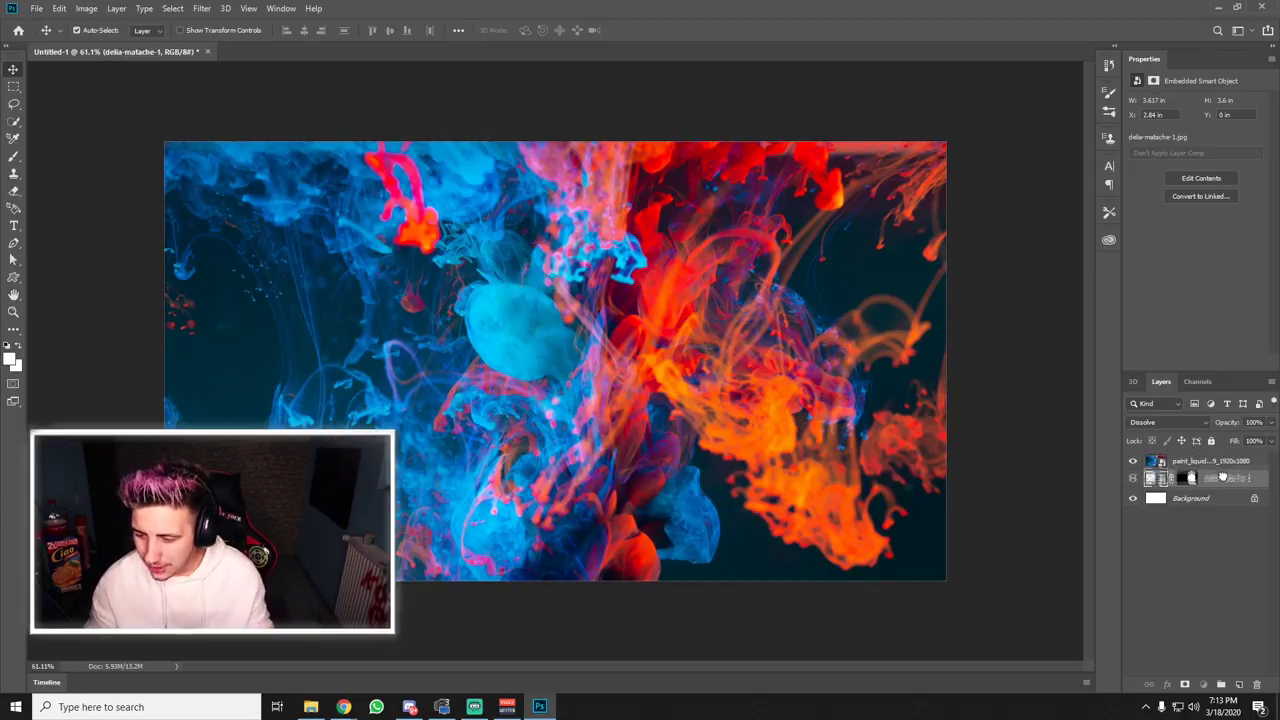
left_click_drag(1224, 480, 1225, 462)
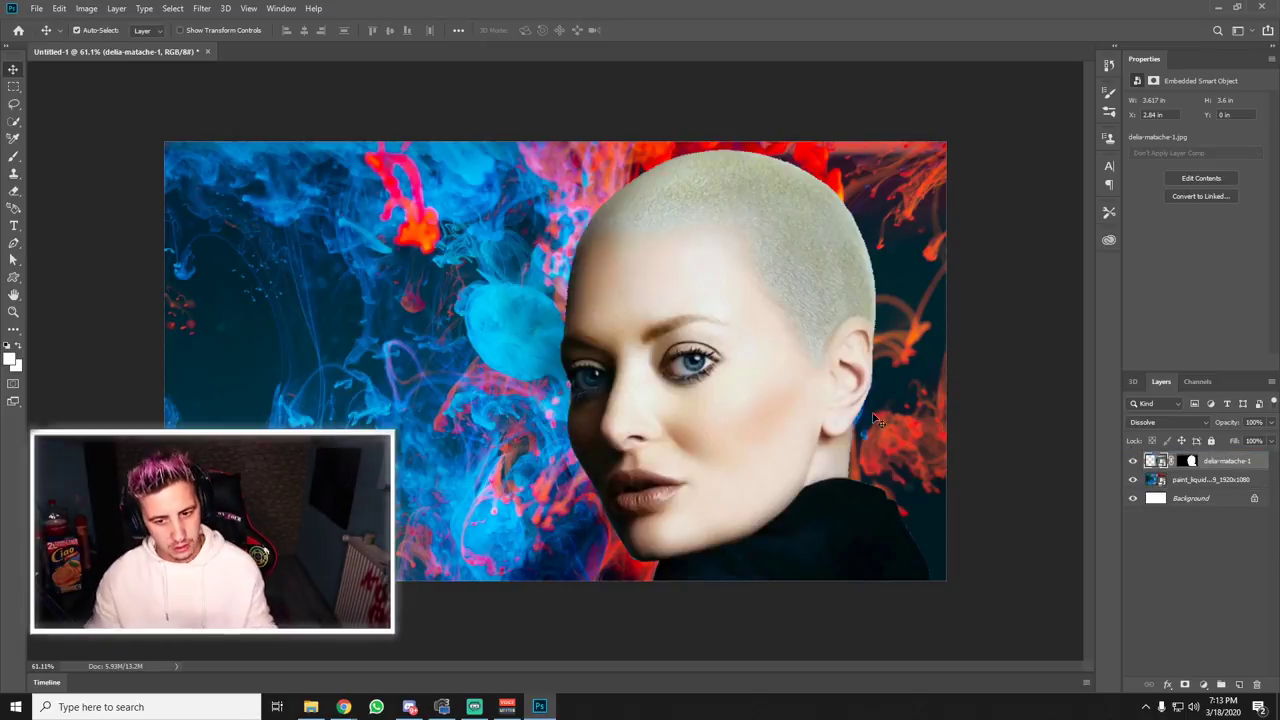
left_click_drag(768, 403, 798, 403)
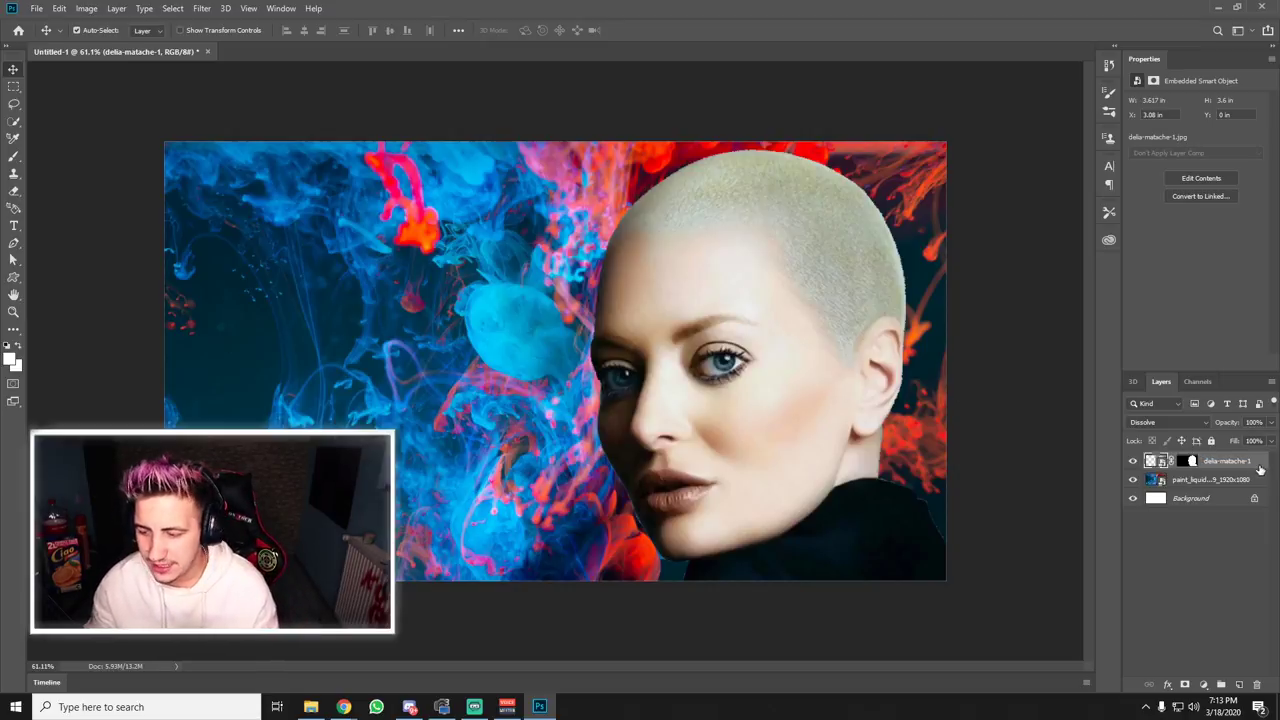
- Open the Layer Style dialog for the delia-matache-1 layer, position it, and enable Drop Shadow
double_click(1260, 469)
key("Escape")
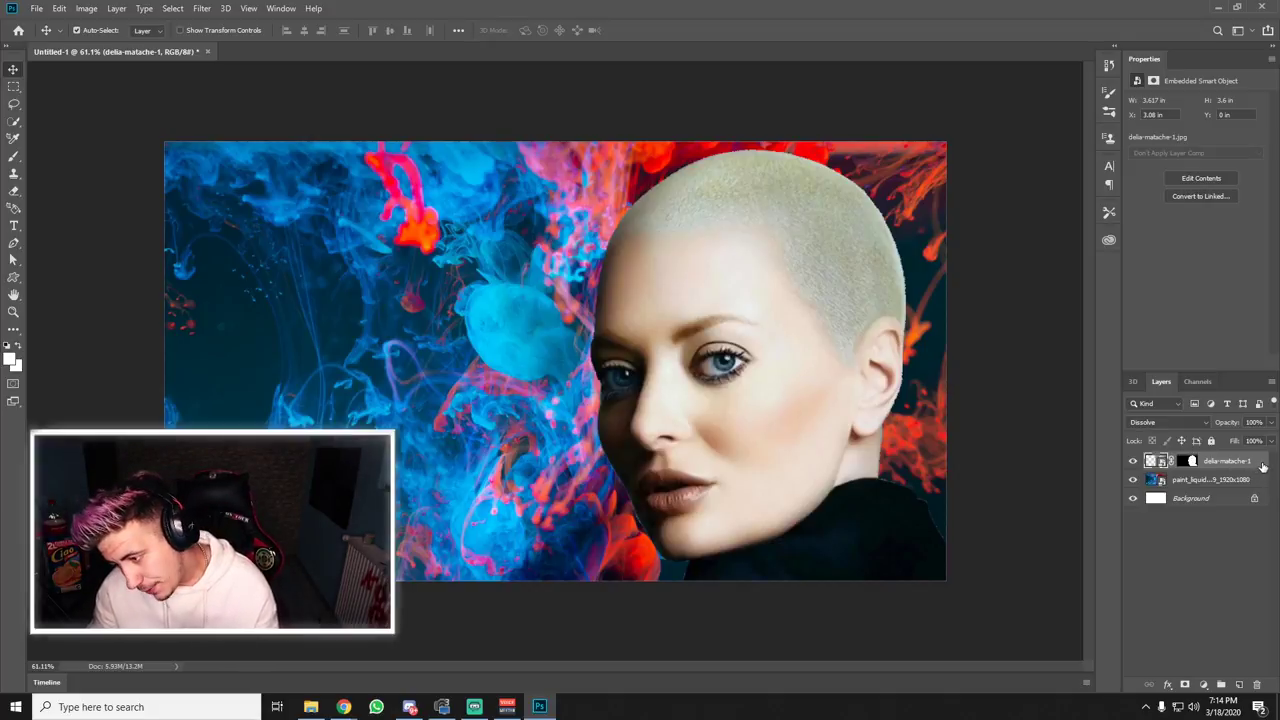
double_click(1261, 467)
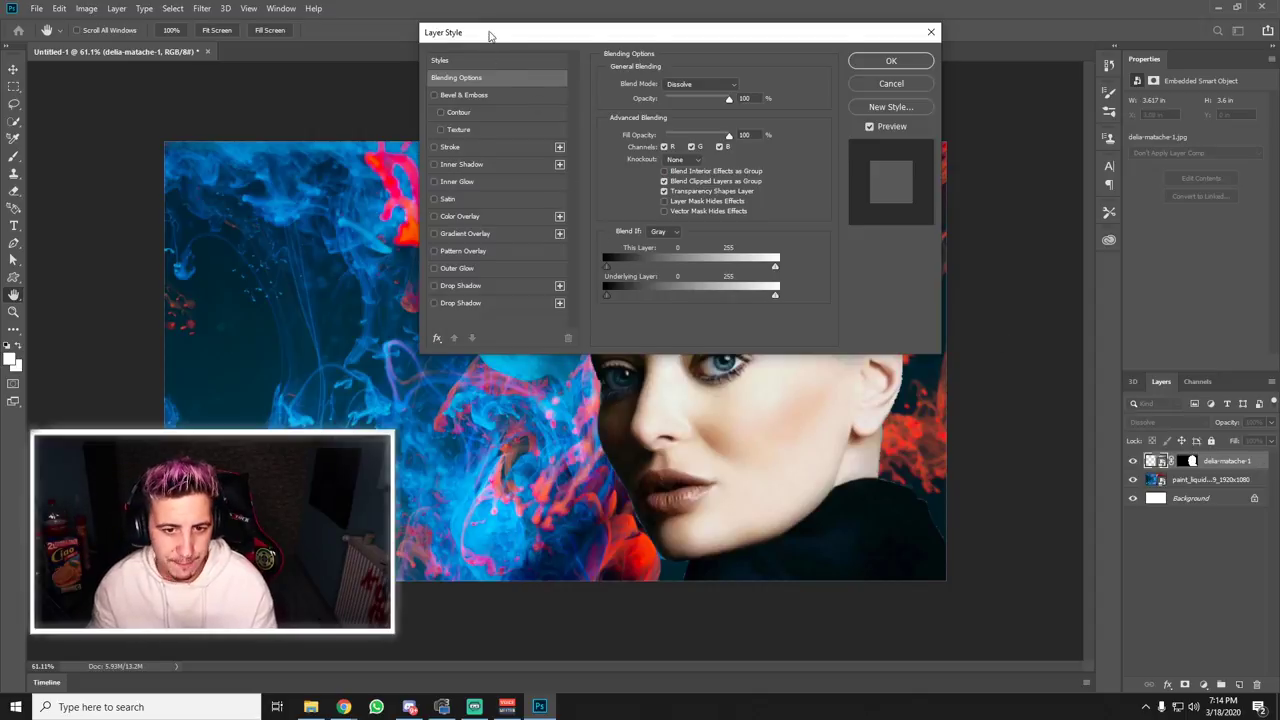
left_click_drag(490, 35, 586, 144)
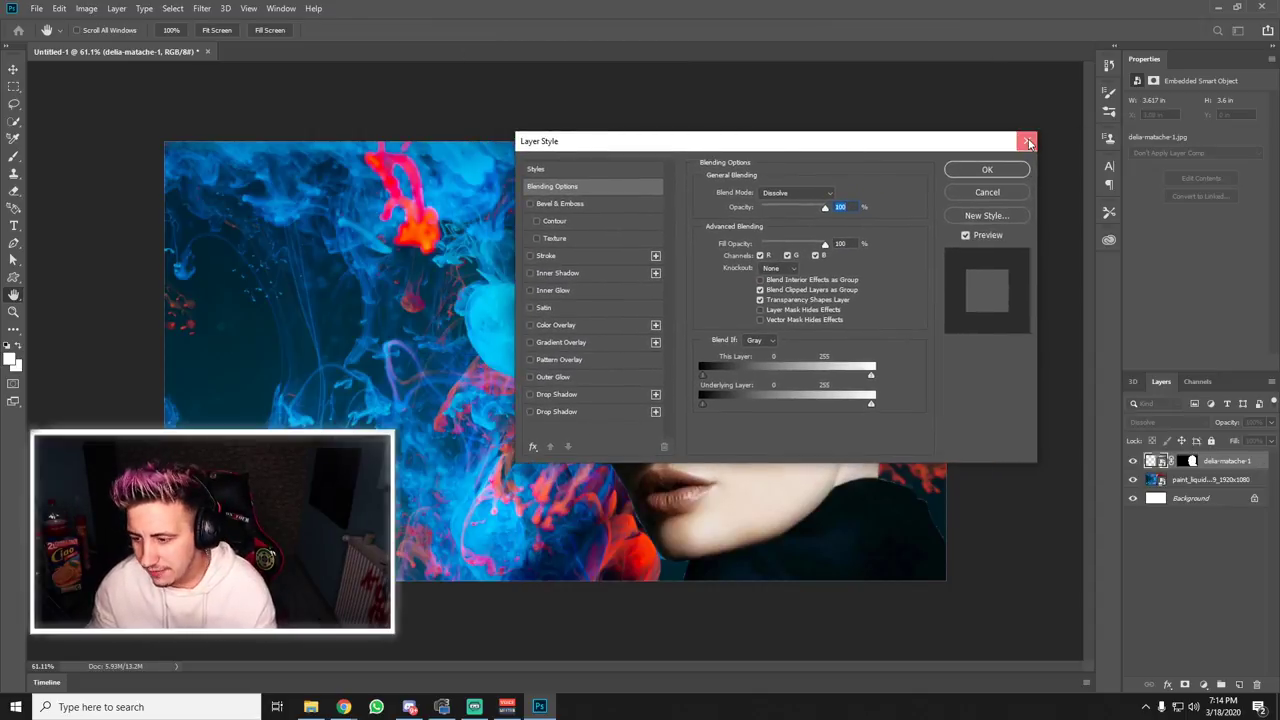
left_click(1029, 143)
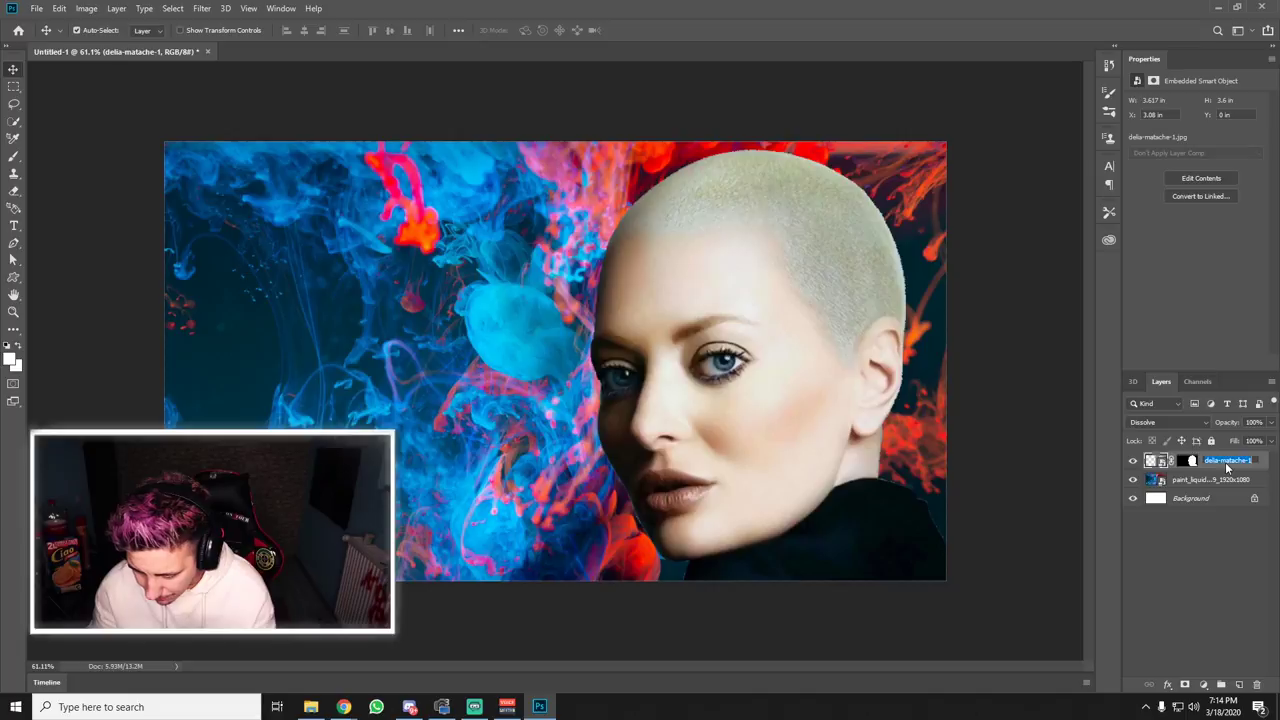
double_click(1267, 463)
left_click_drag(731, 145, 697, 86)
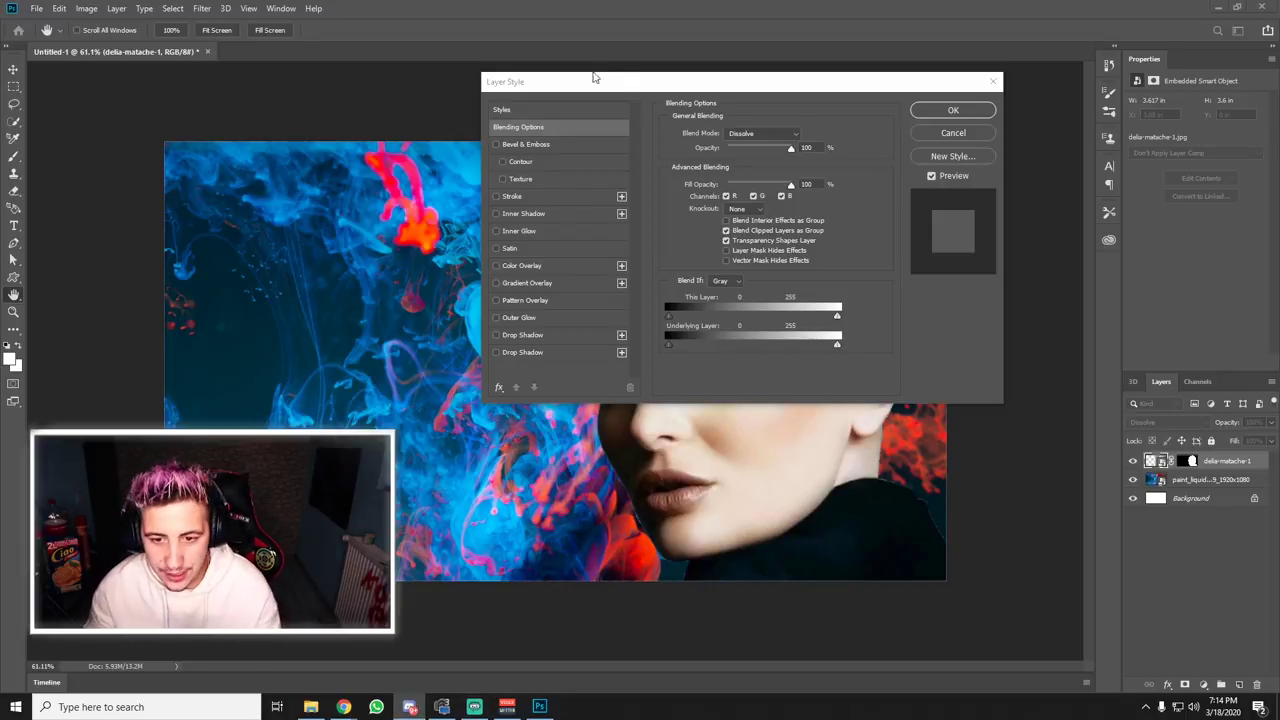
left_click_drag(593, 77, 609, 68)
left_click(512, 327)
- Add a white Outer Glow outline to the woman at 100% opacity, 86% spread and 2 px size
left_click_drag(733, 78, 303, 86)
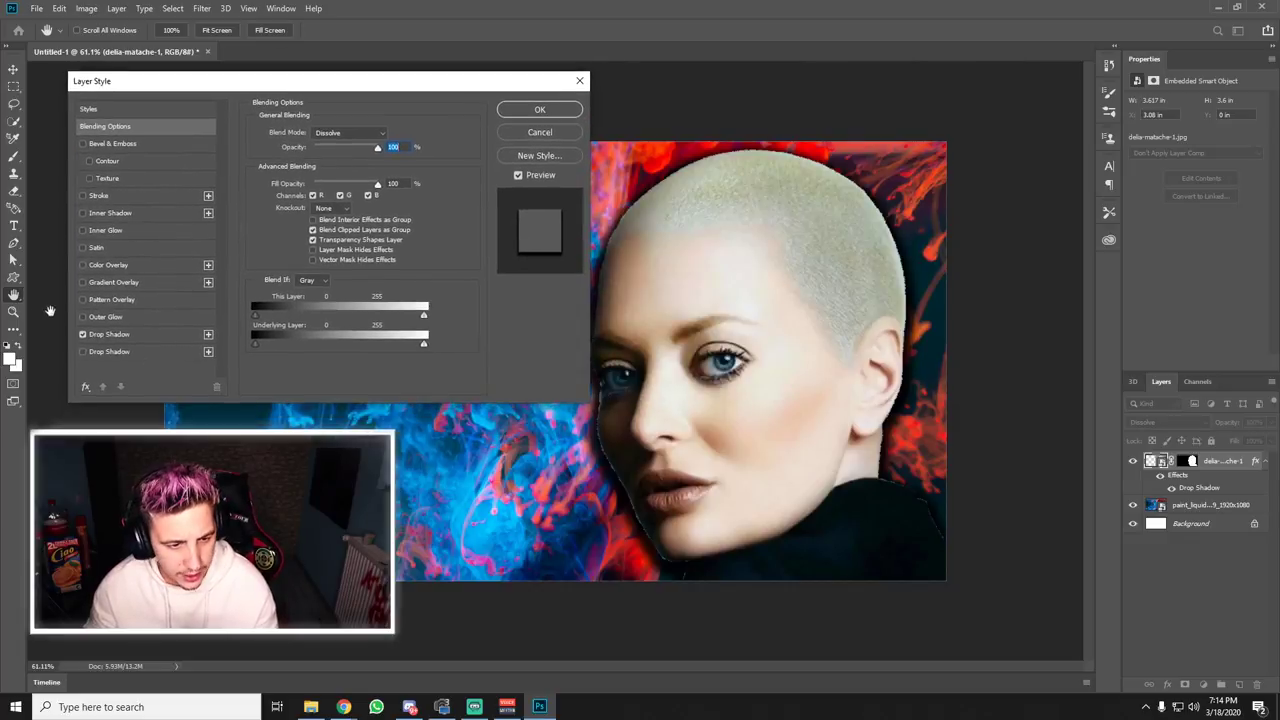
left_click(83, 317)
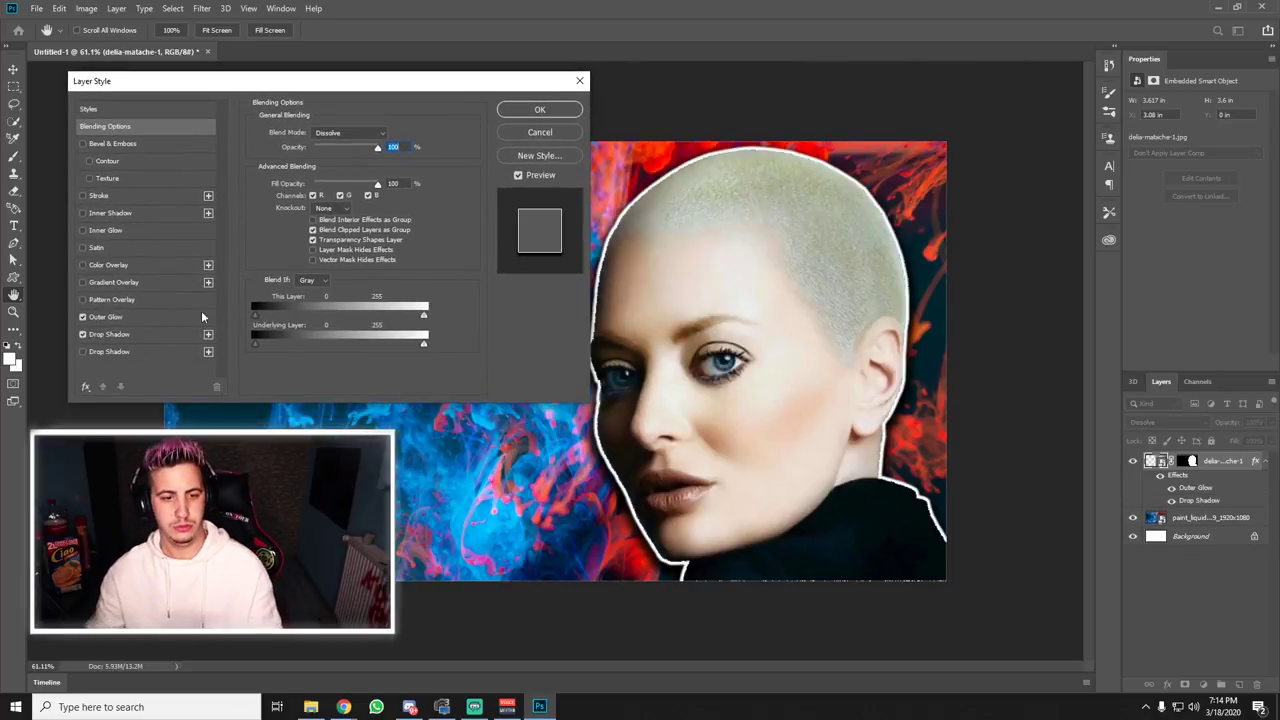
left_click(144, 317)
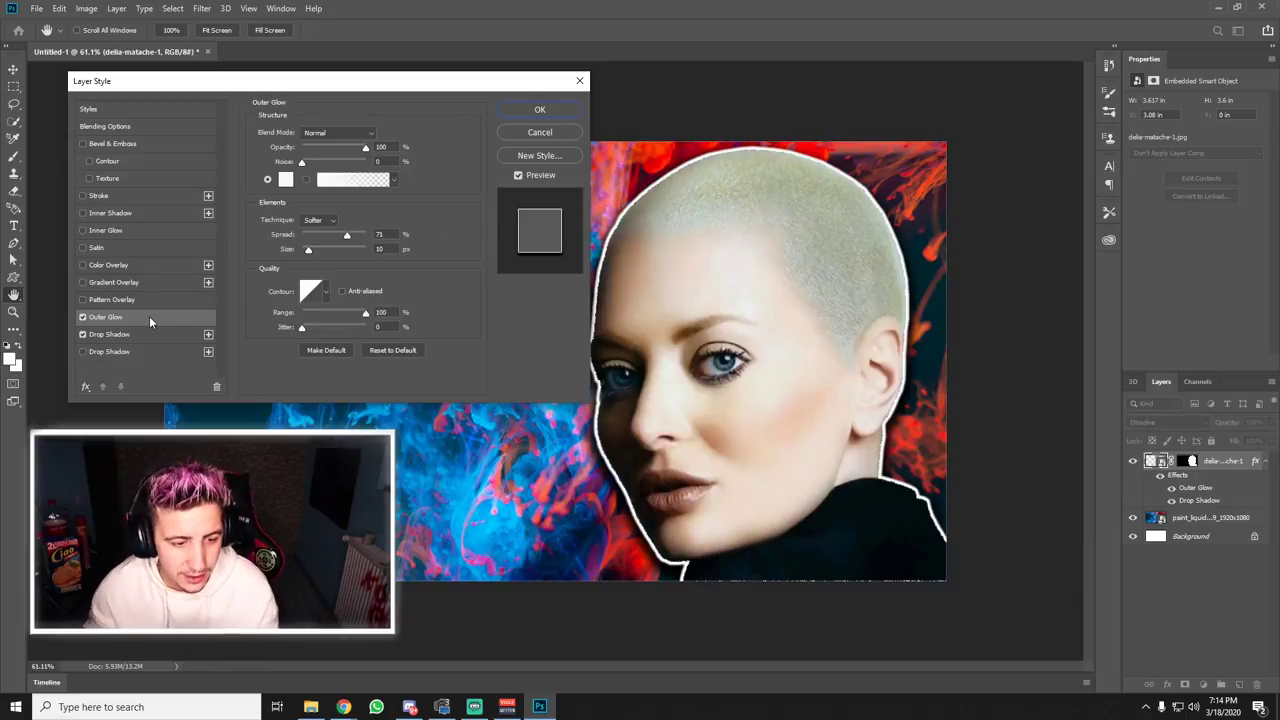
left_click_drag(366, 148, 368, 148)
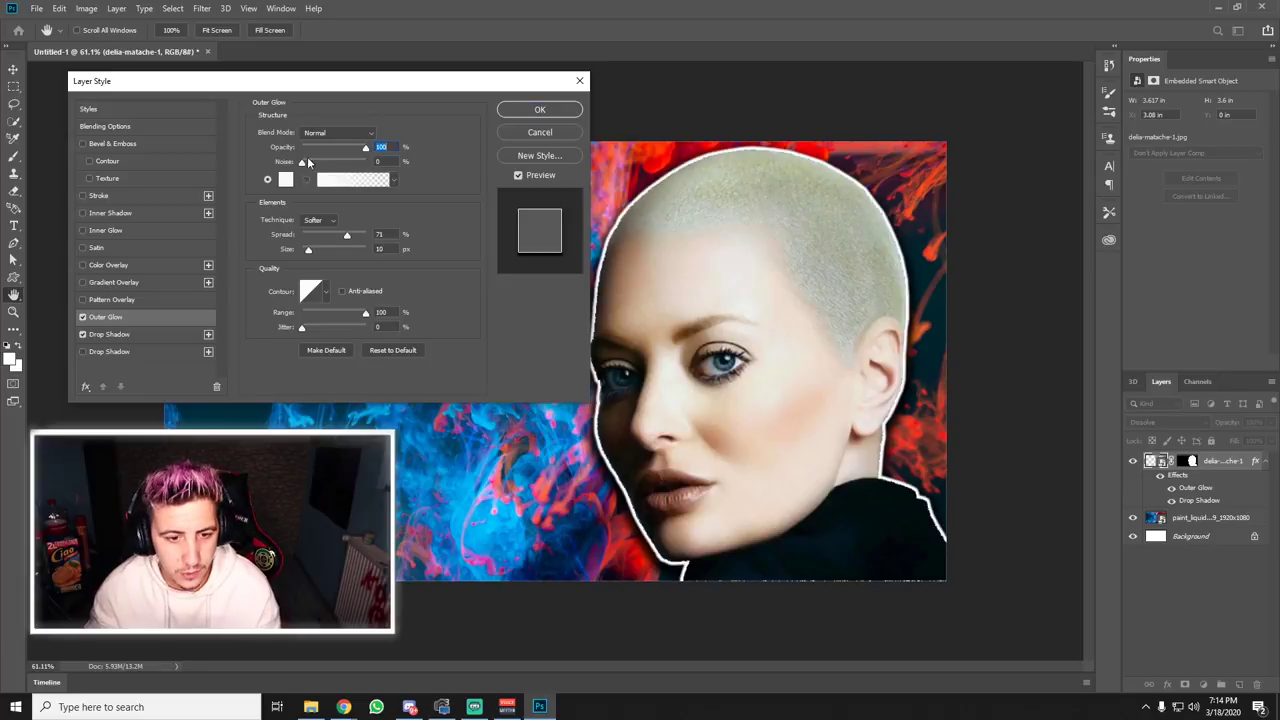
mouse_move(312, 170)
left_mouse_down()
mouse_move(378, 174)
mouse_move(263, 160)
left_mouse_up()
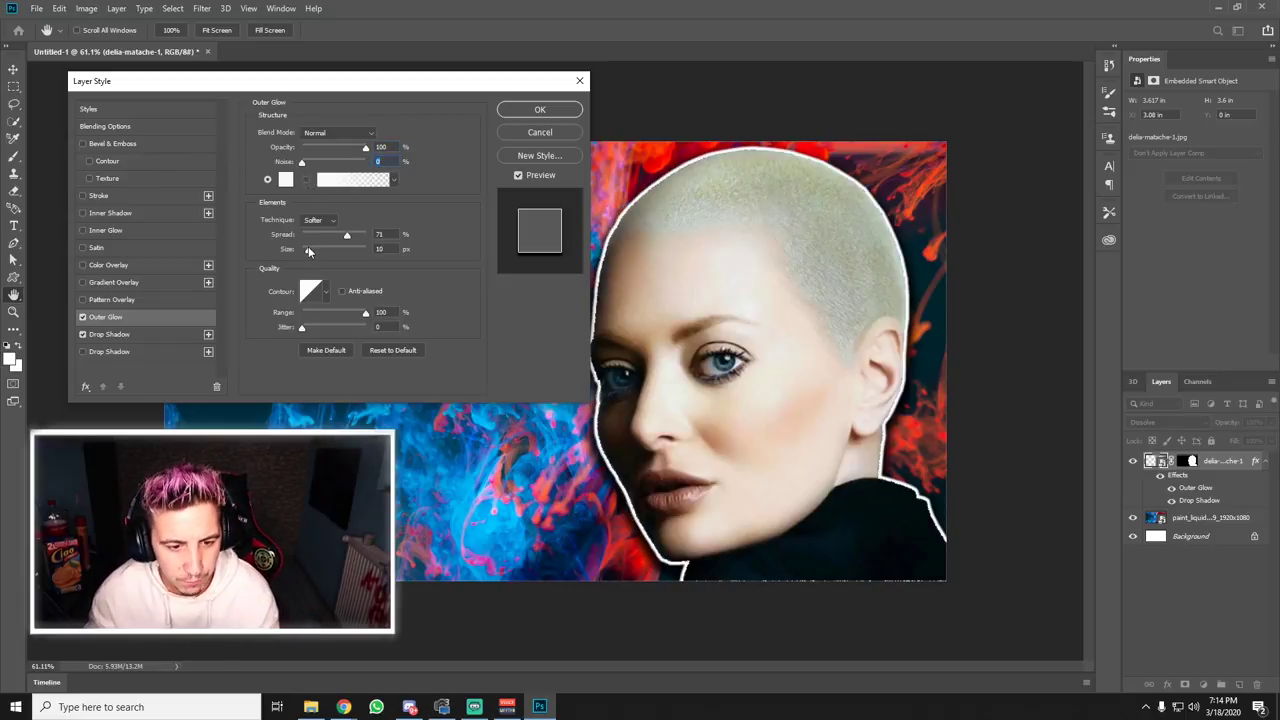
left_click_drag(348, 238, 367, 237)
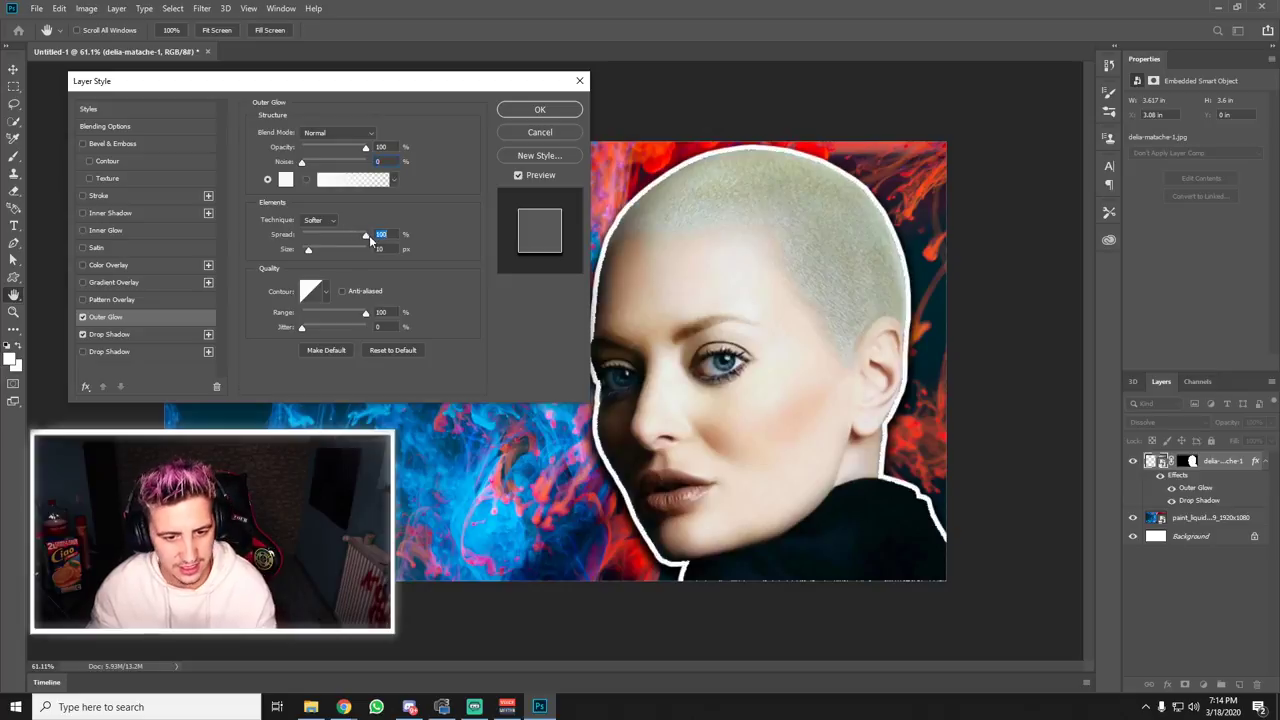
left_click_drag(370, 240, 312, 256)
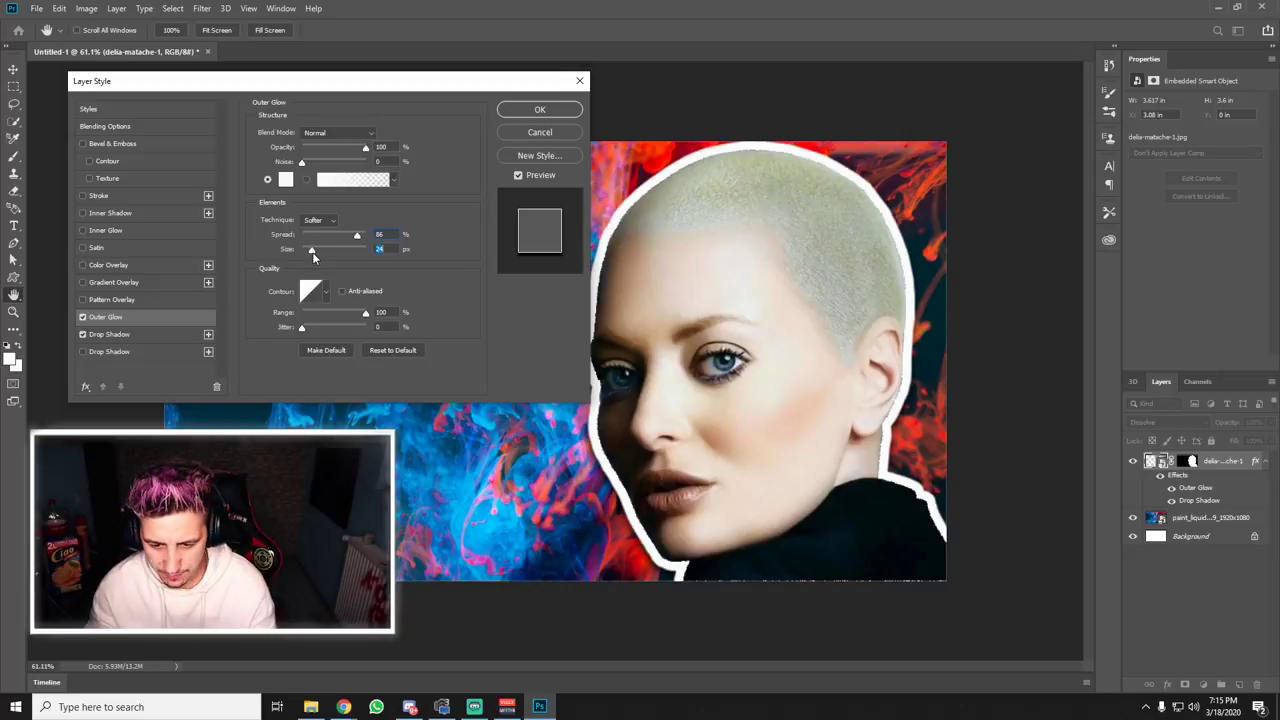
type("20")
- Widen the cutout's drop shadow to spread about 84 and size 54
left_click(130, 336)
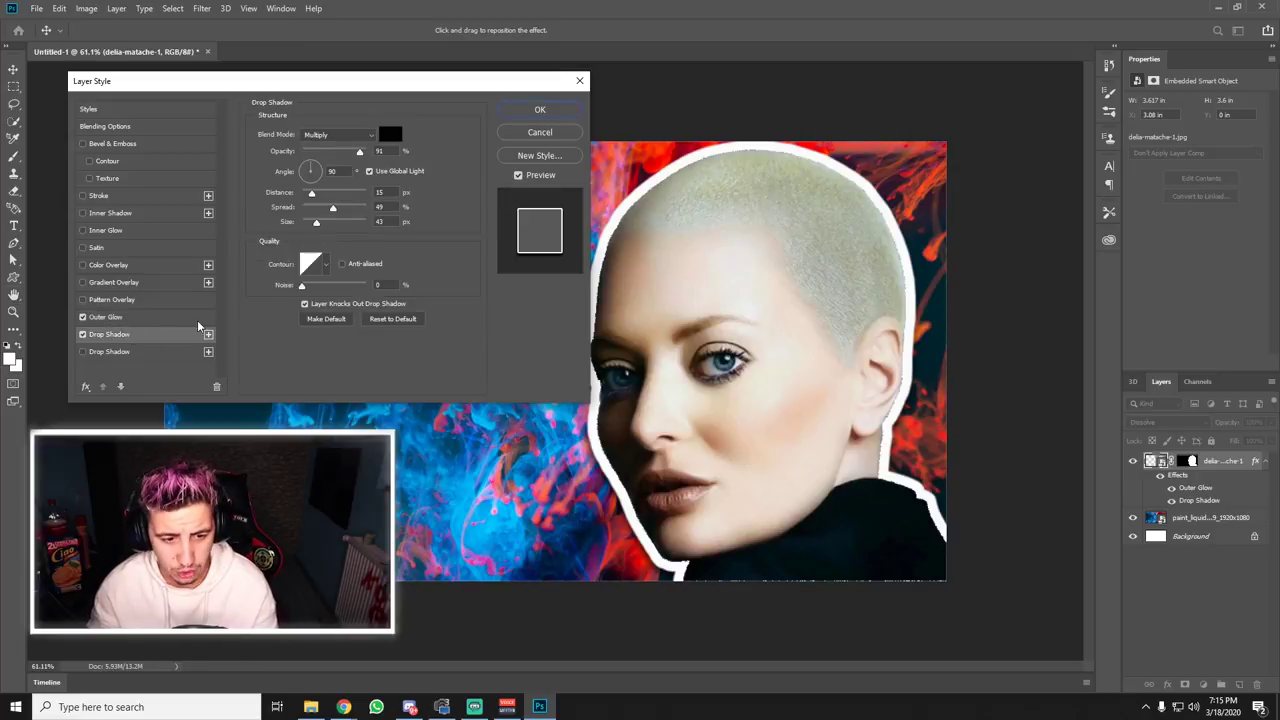
left_click_drag(317, 222, 320, 222)
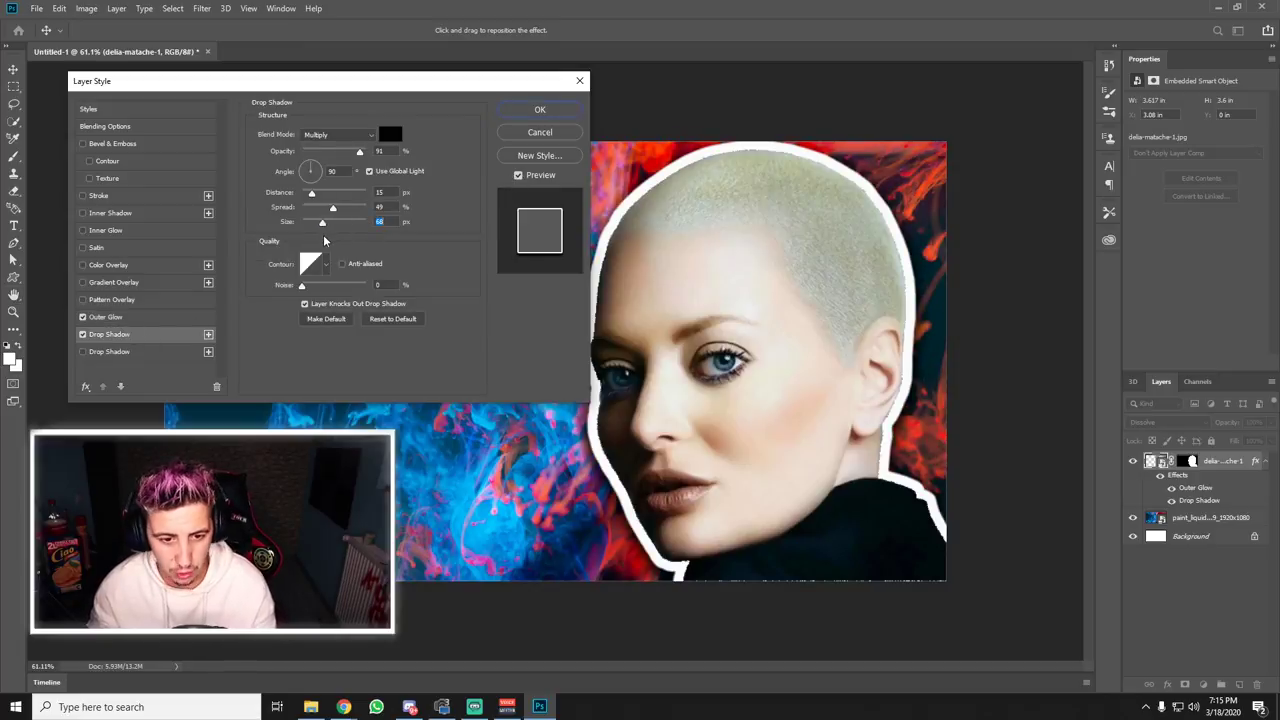
left_click(83, 352)
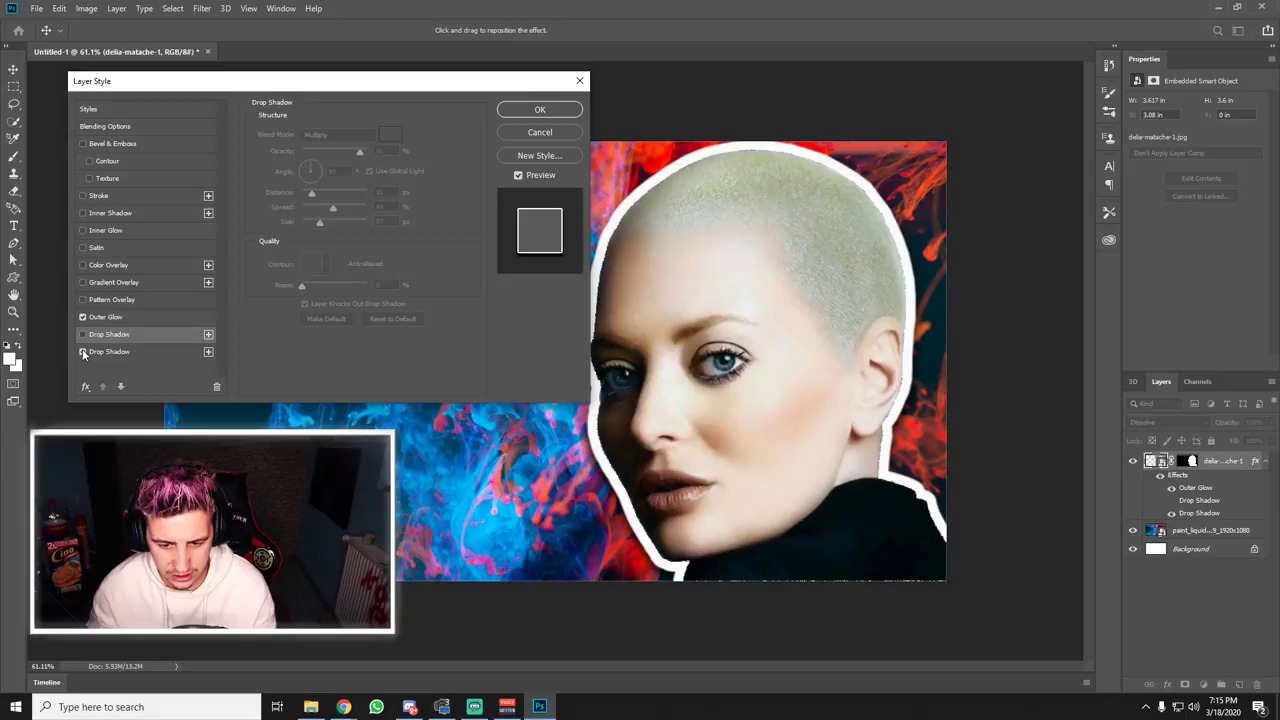
left_click(83, 352)
mouse_move(330, 210)
left_mouse_down()
mouse_move(356, 208)
mouse_move(326, 222)
mouse_move(320, 197)
mouse_move(307, 200)
left_mouse_up()
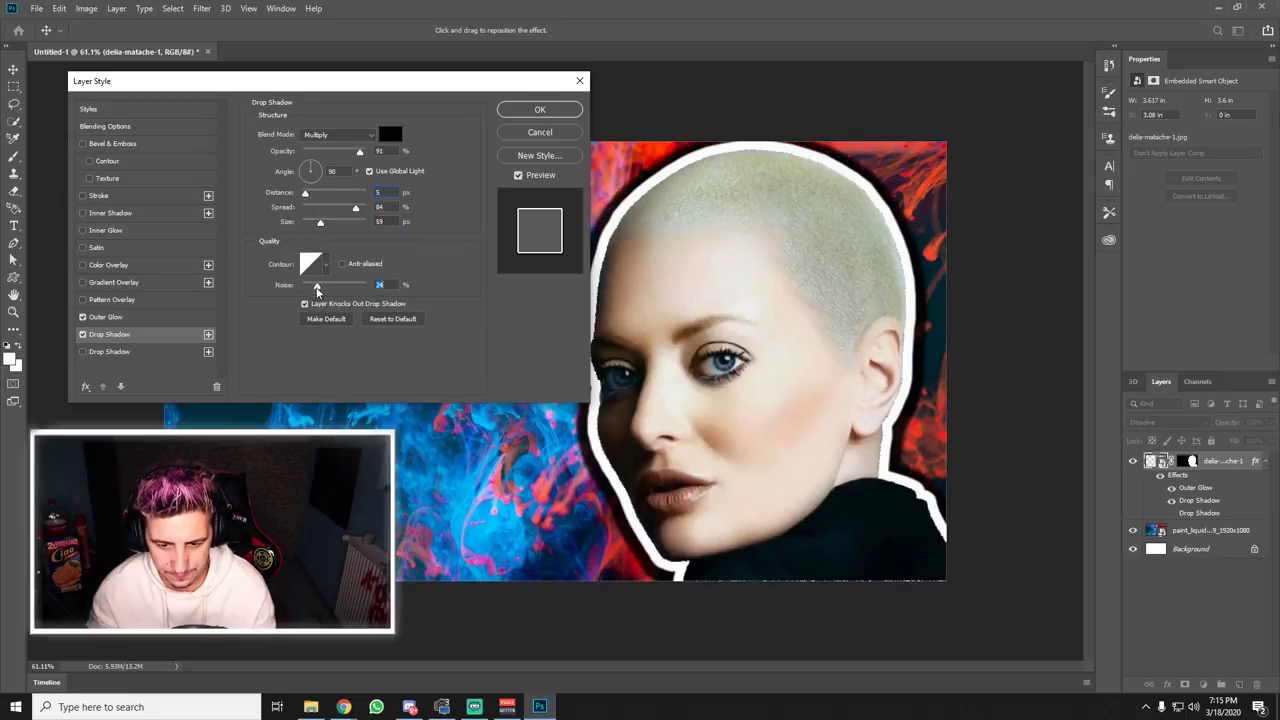
left_click_drag(330, 224, 320, 228)
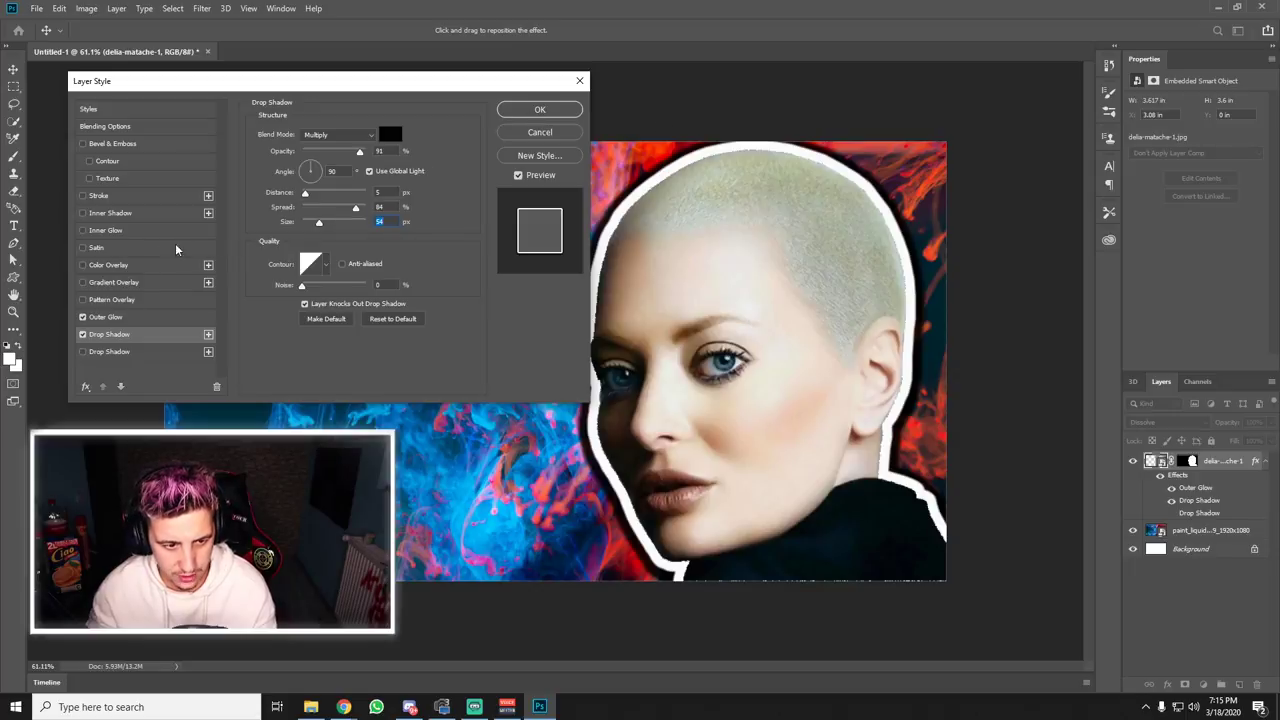
- Add an Overlay Inner Glow (72% noise, 250 px) with lower opacity, and apply the effects
left_click(83, 230)
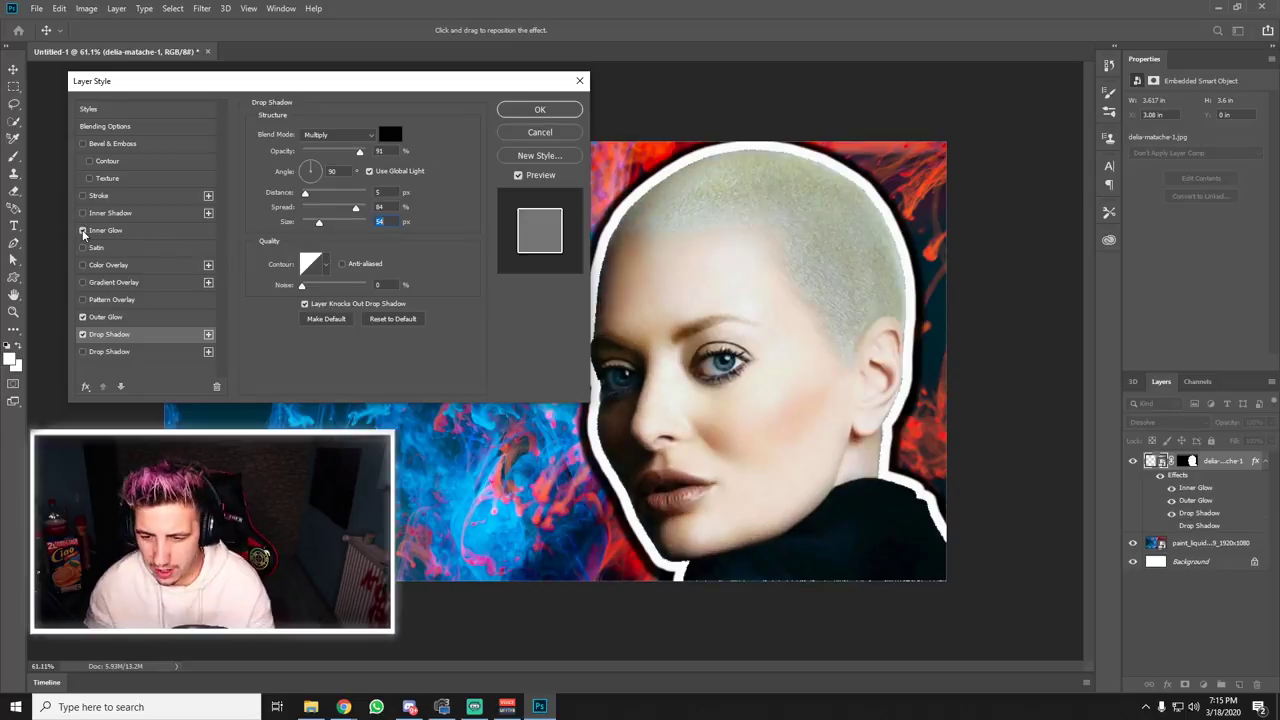
left_click(142, 233)
left_click_drag(326, 147, 307, 148)
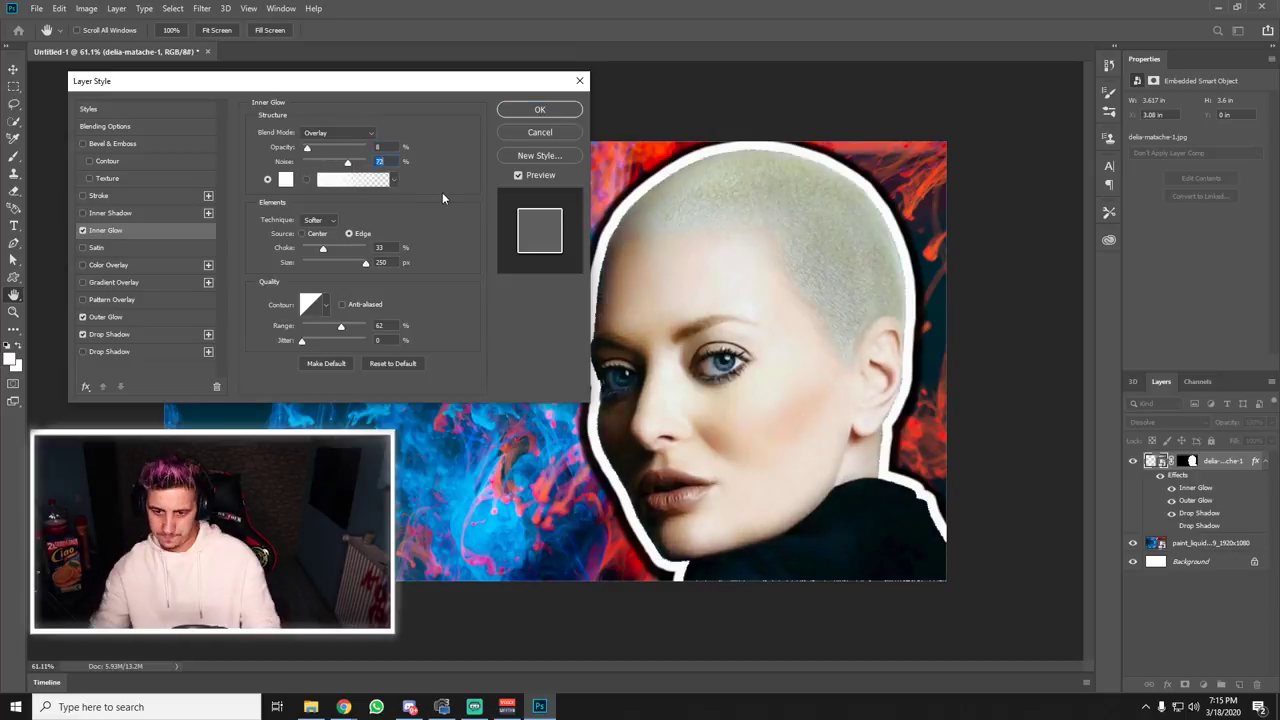
left_click(555, 113)
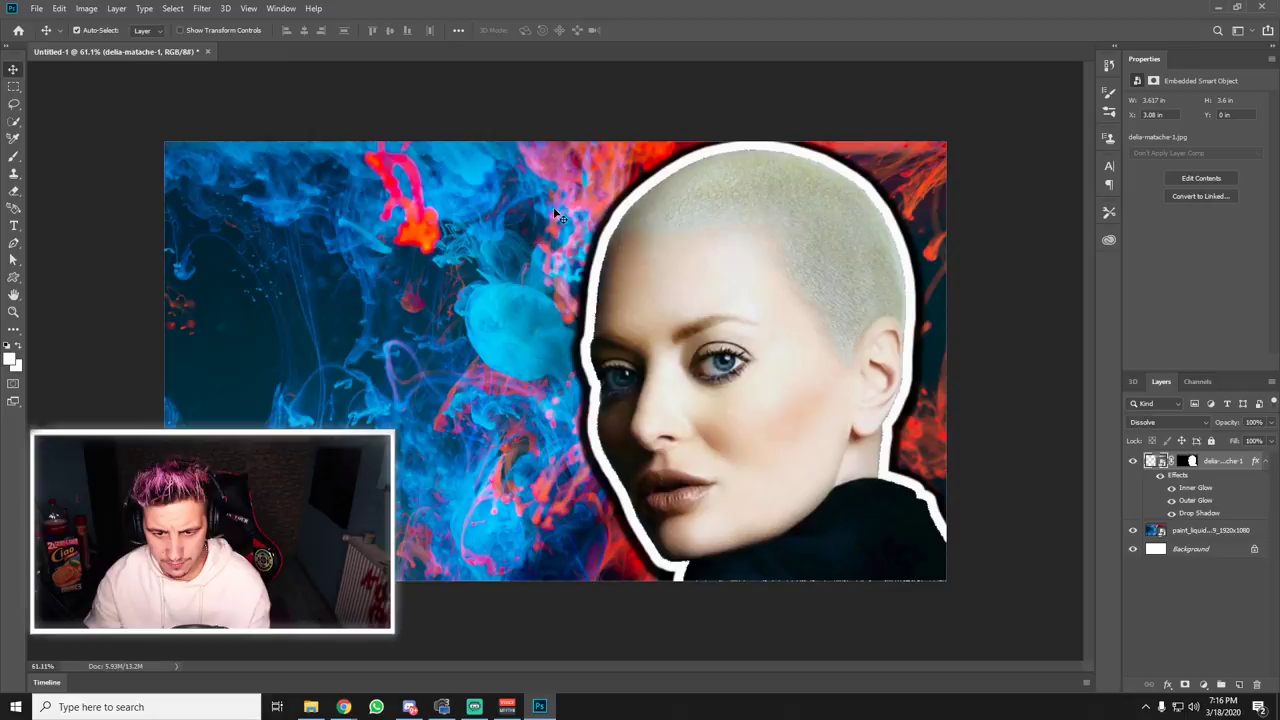
- Shift the woman cutout slightly left and down, then place a text box at the upper left
left_click_drag(755, 358, 722, 352)
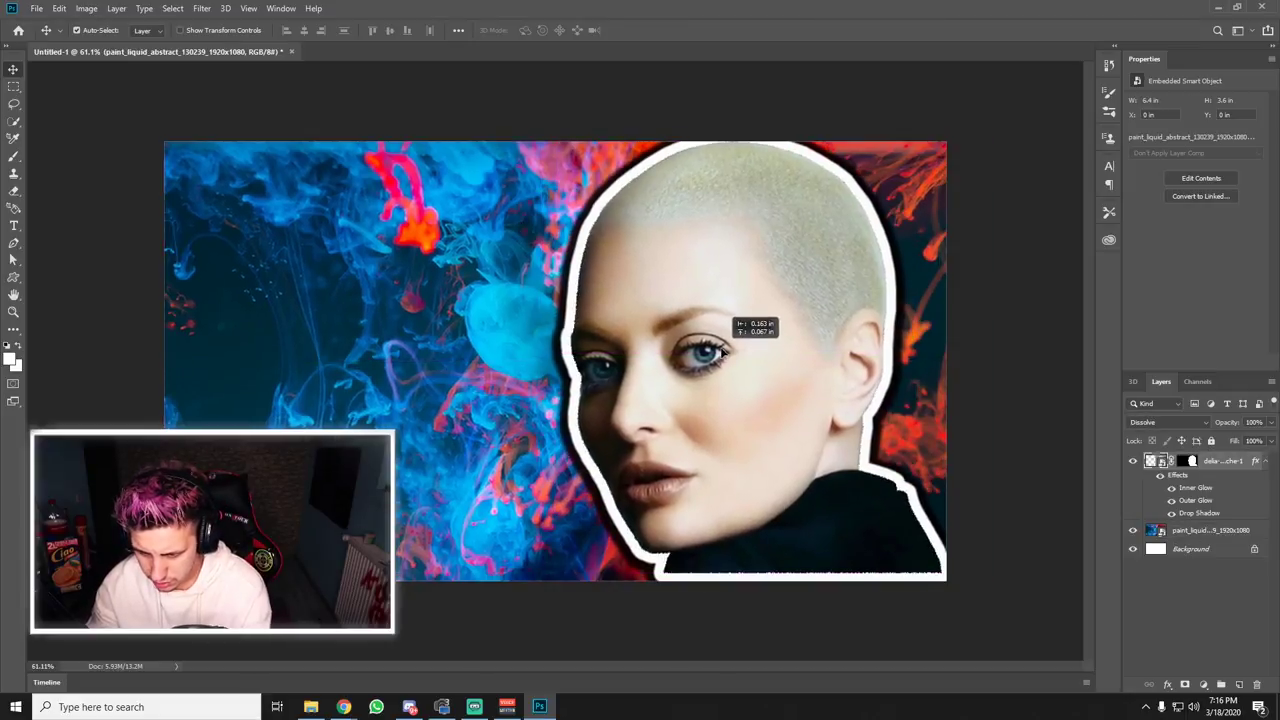
left_click_drag(722, 352, 728, 362)
key("Down")
key("Down")
key("Down")
key("Down")
key("Down")
left_click(1000, 363)
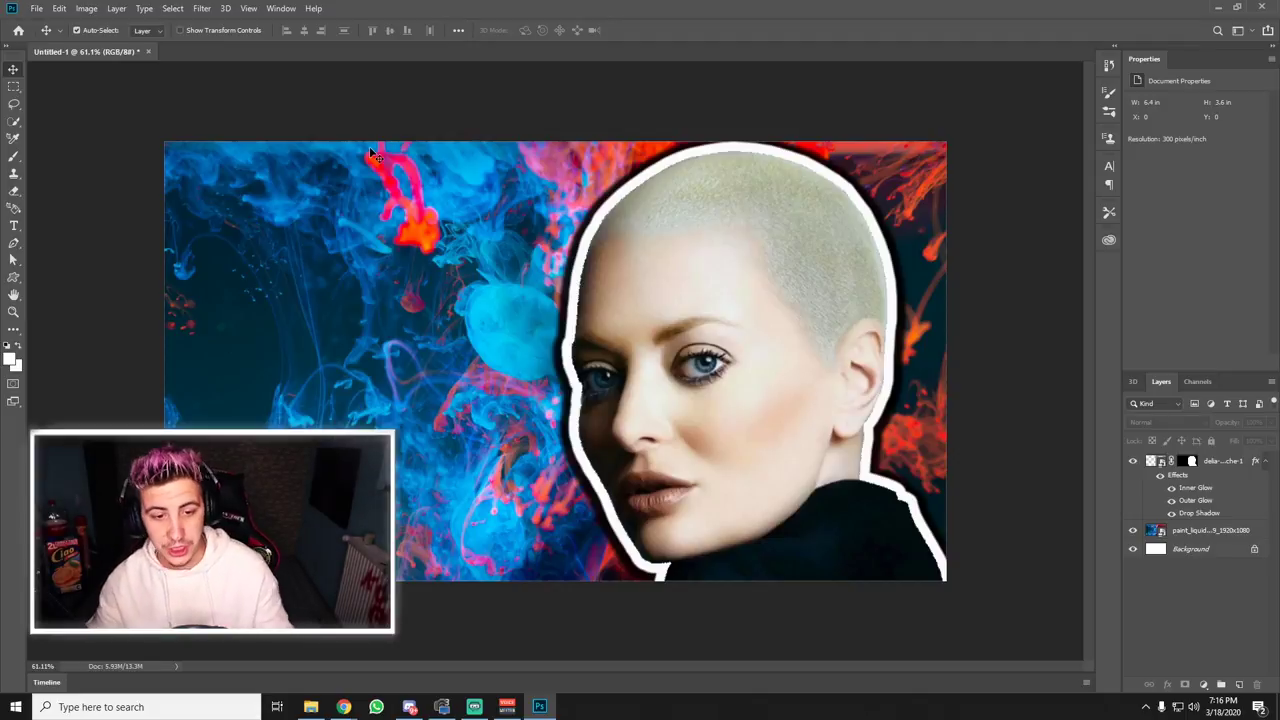
left_click(15, 226)
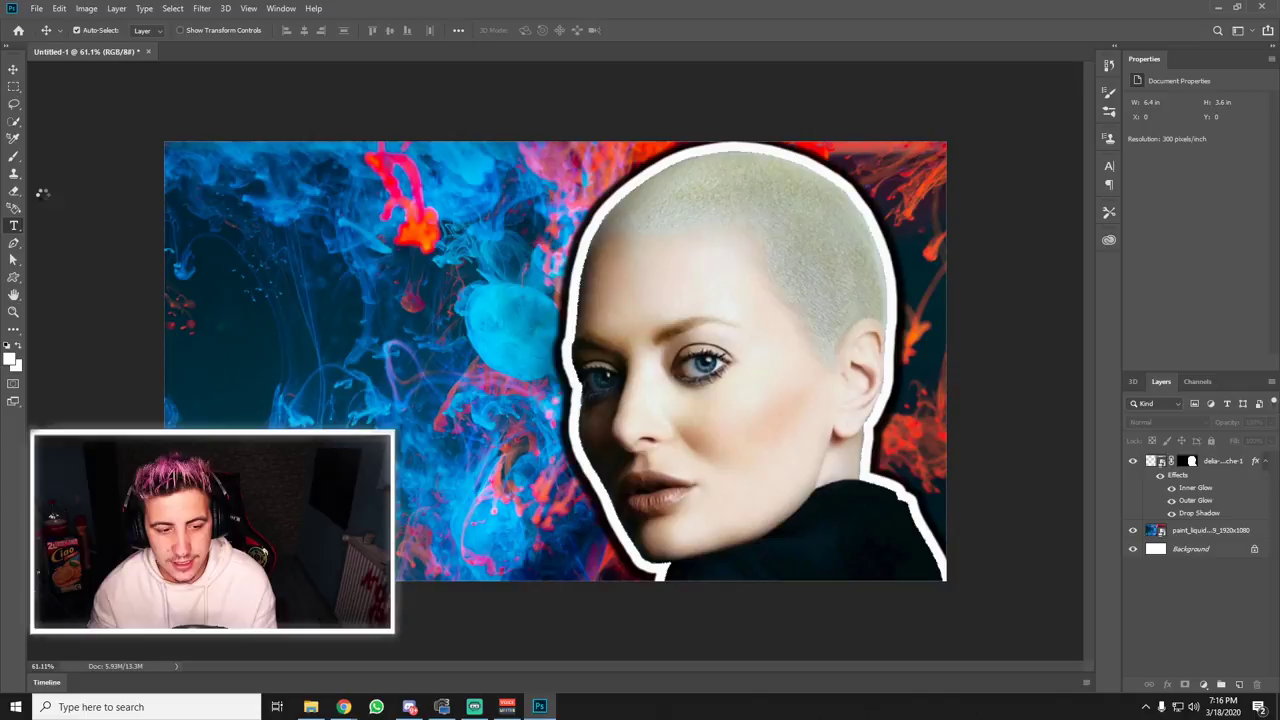
left_click(210, 243)
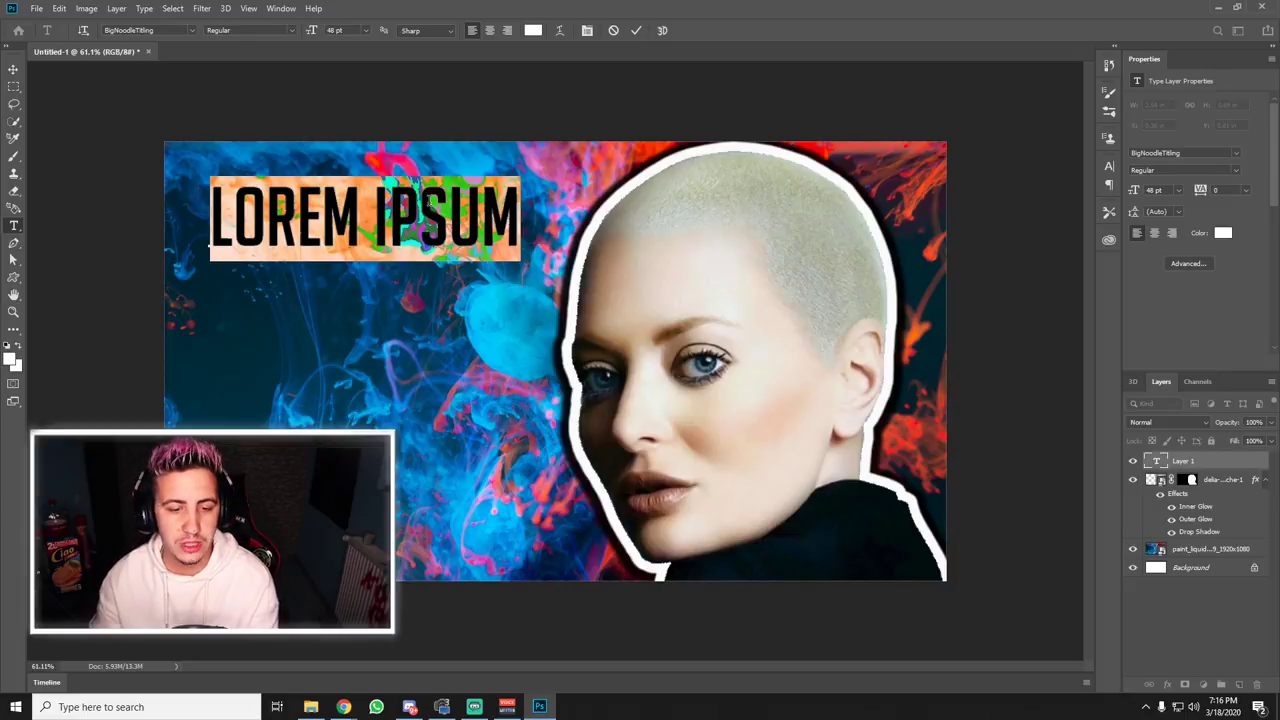
- Delete the LOREM IPSUM placeholder and switch the font to Bebas Neue
key("BackSpace")
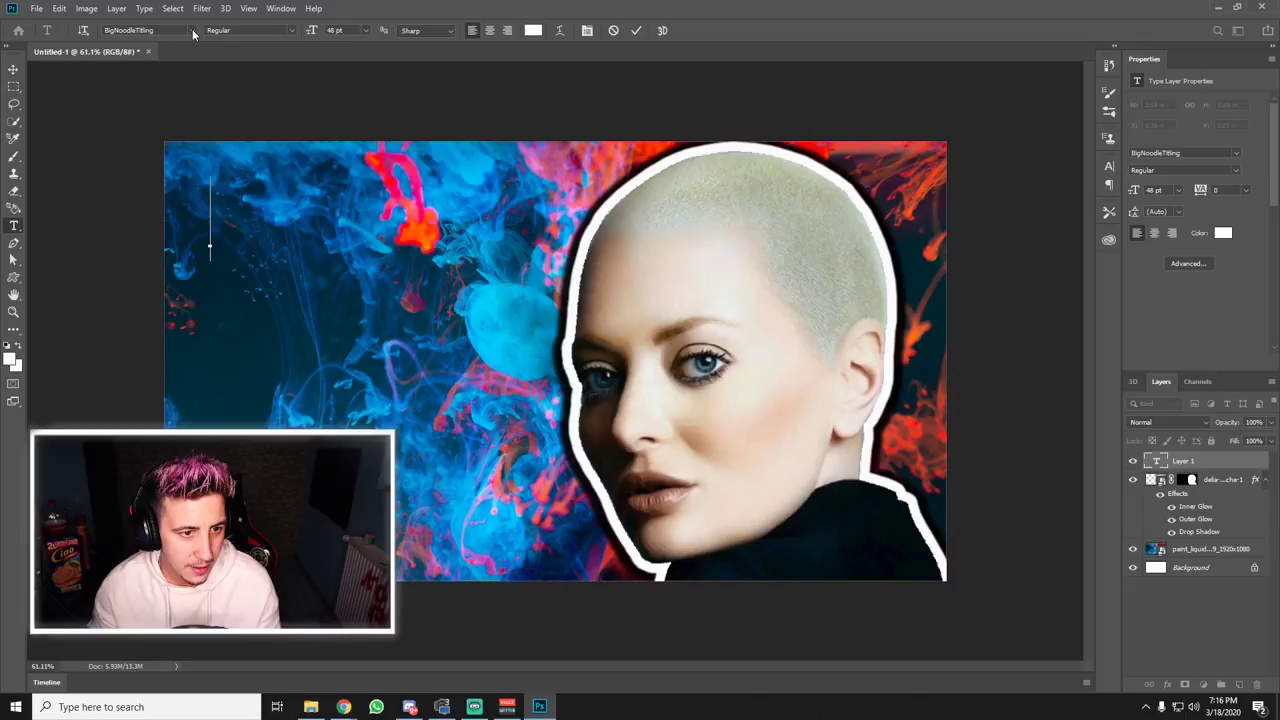
left_click(193, 32)
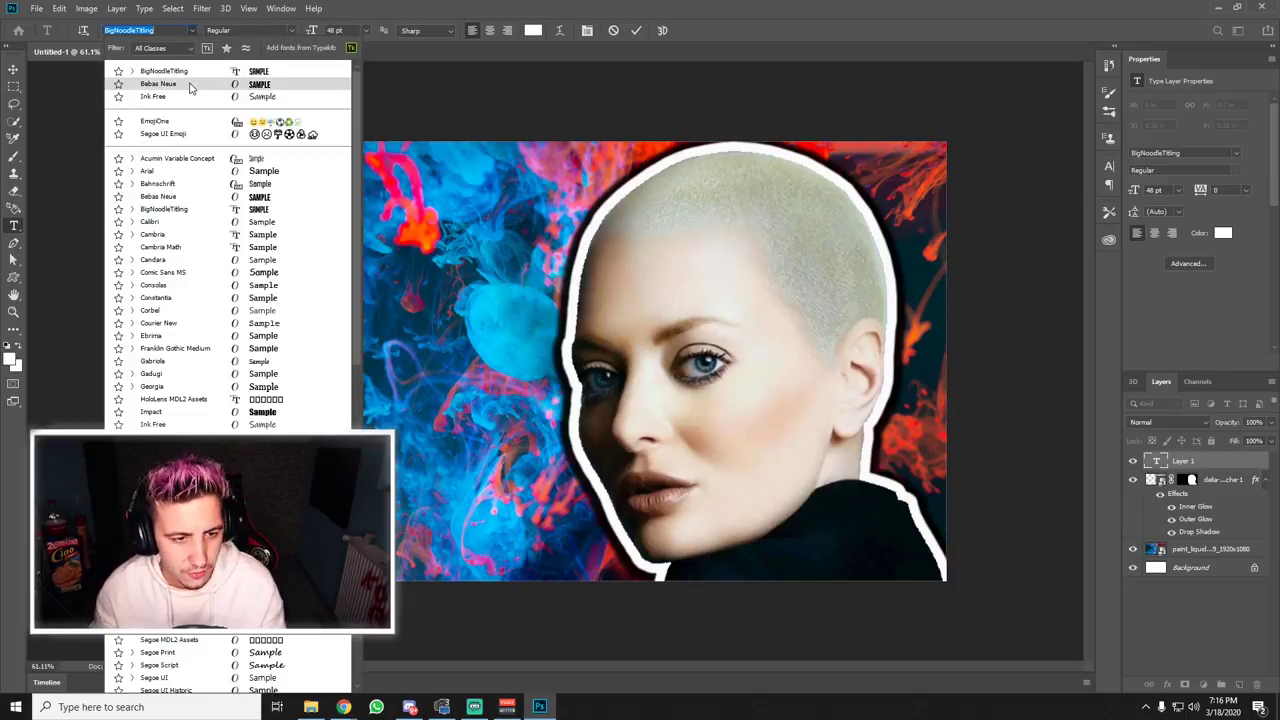
left_click(190, 86)
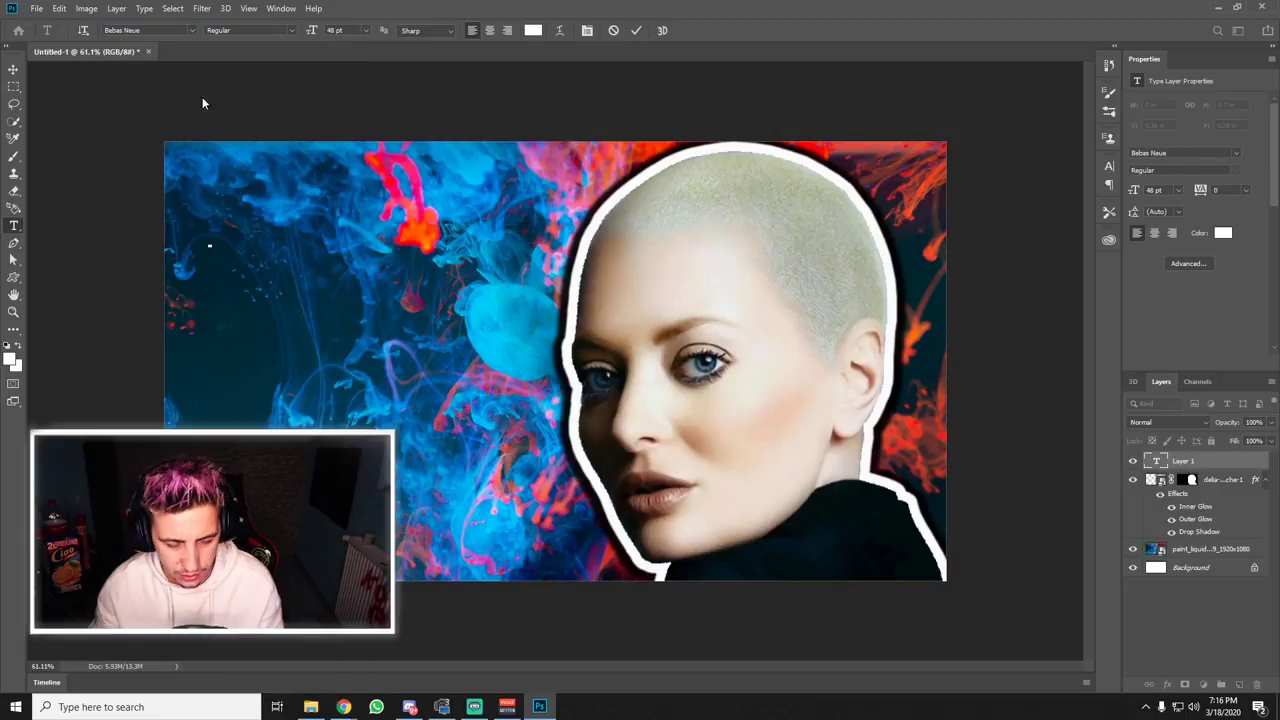
left_click(210, 243)
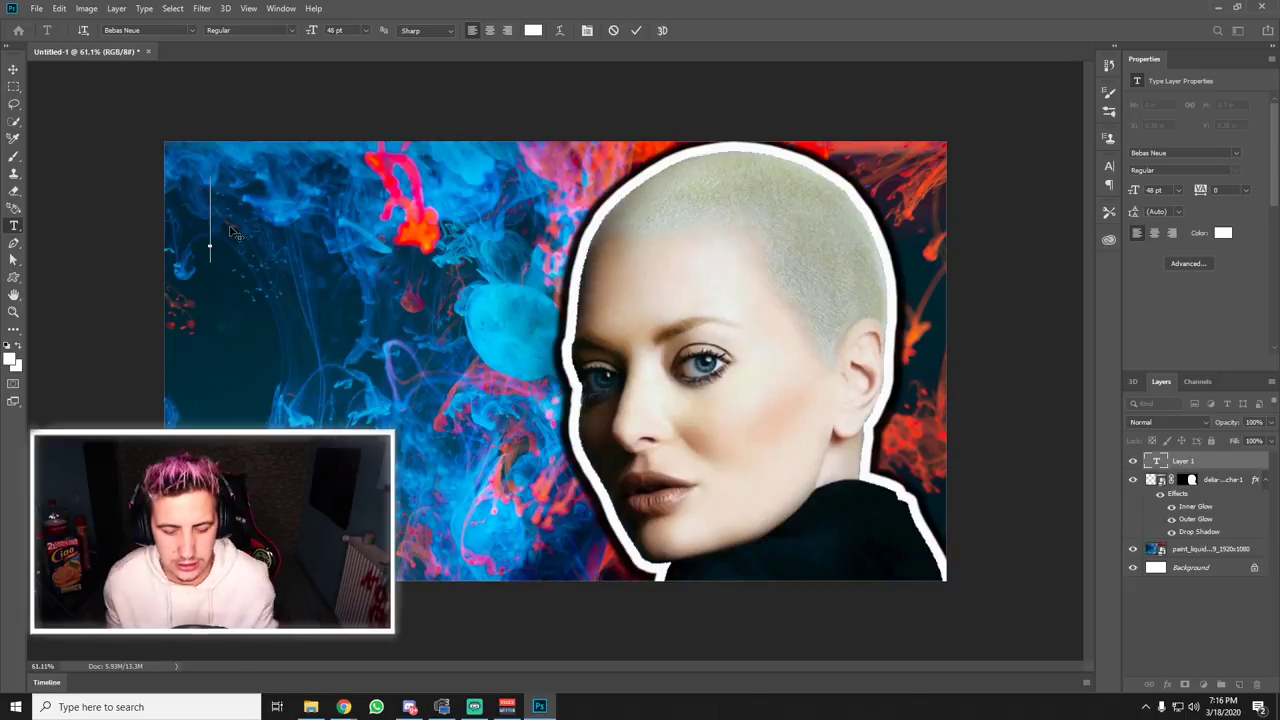
- Type the three-line headline CANT MAI / BINE DECAT / ANDRA ! and commit it
type("CANTY")
key("BackSpace")
type("MAI BIN")
key("BackSpace")
key("BackSpace")
key("BackSpace")
key("Return")
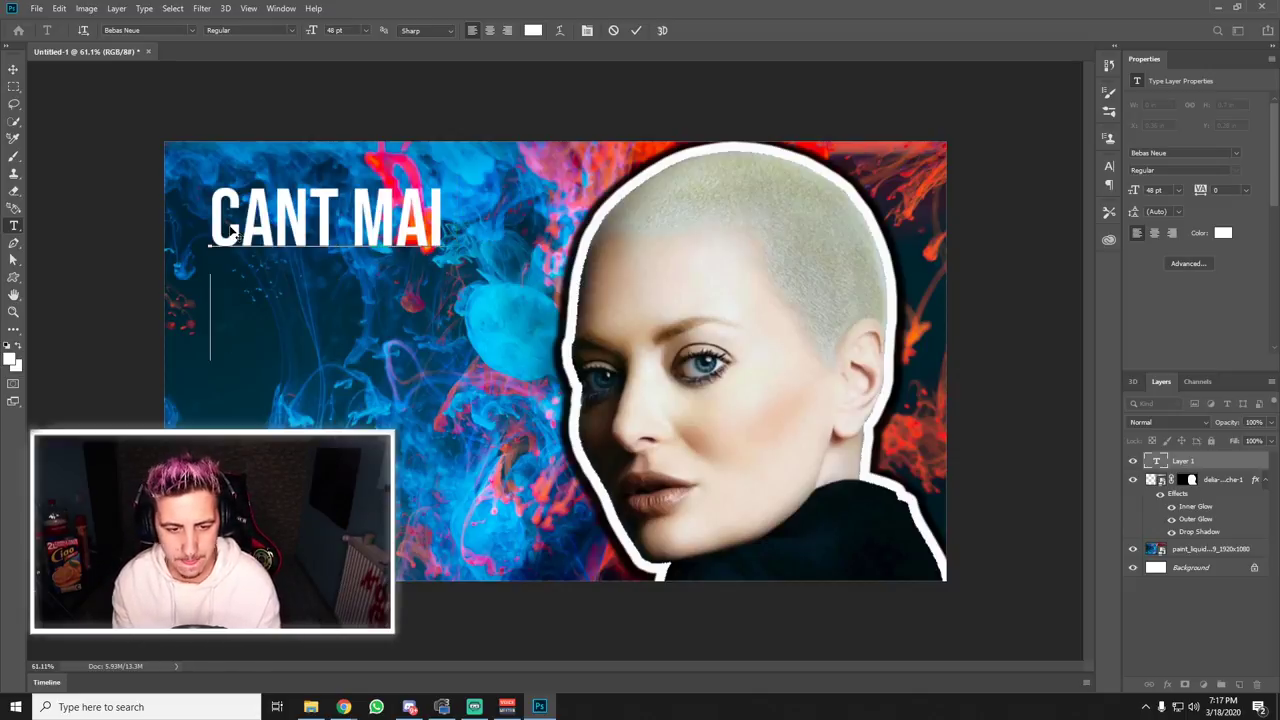
type("BINE DECAT")
key("Return")
type("AND")
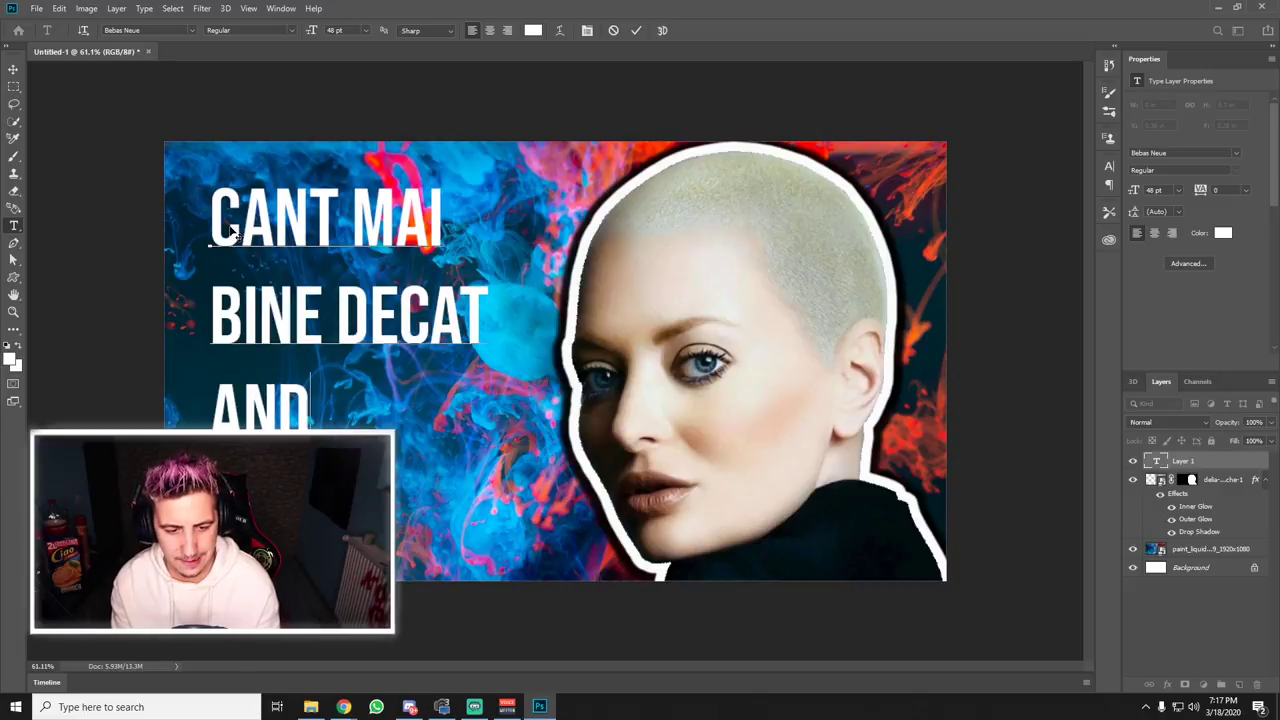
type("RA !")
key("ctrl+Return")
left_click(406, 194)
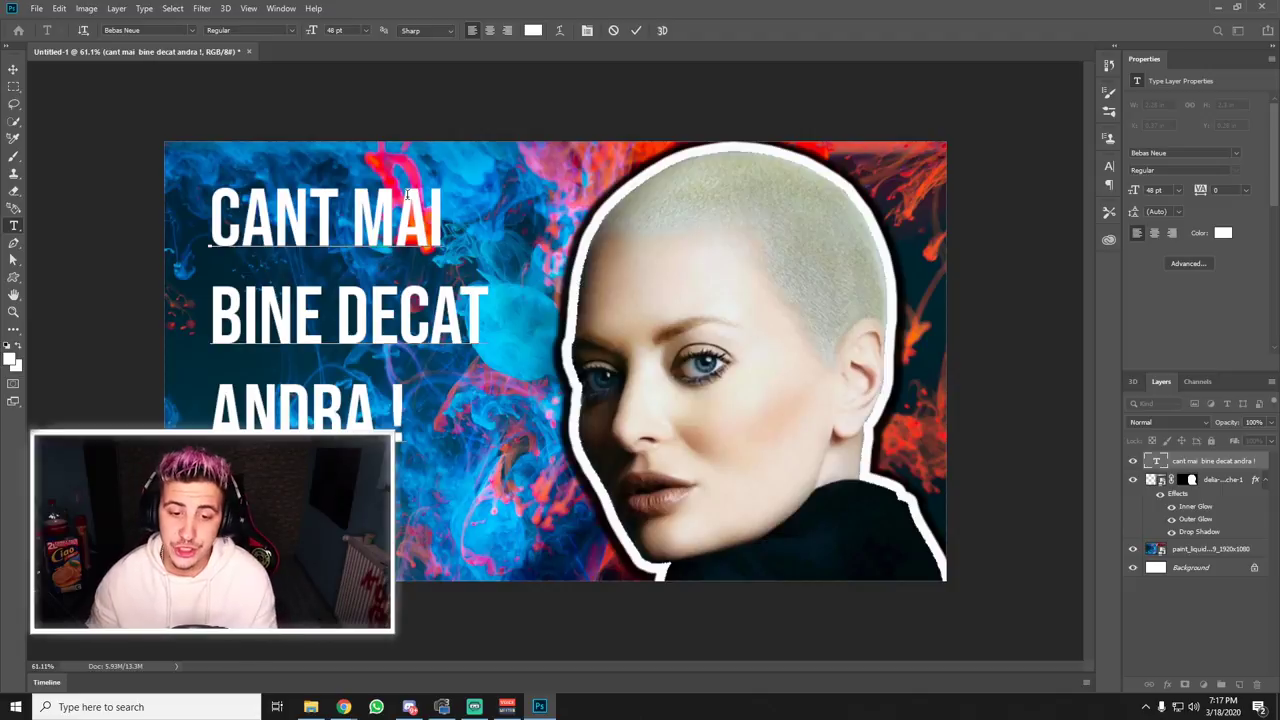
left_click(636, 31)
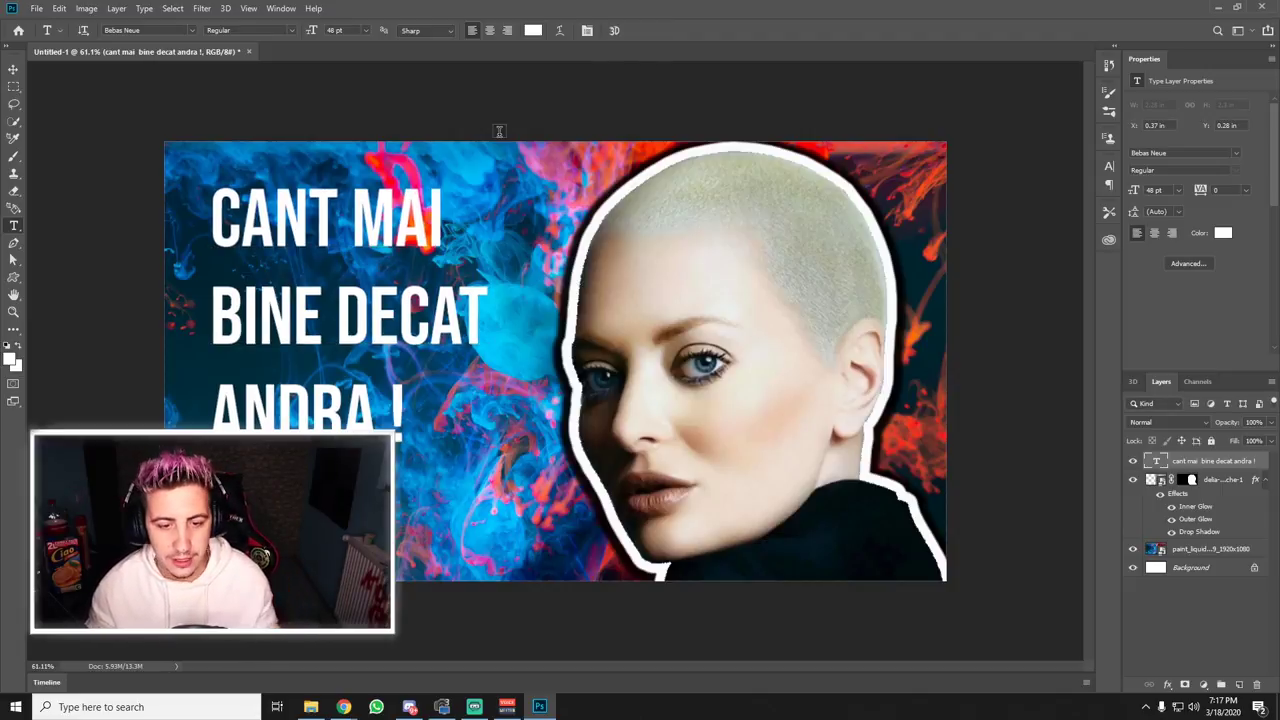
- Move the headline right and slightly up, closer to the woman cutout
key("v")
mouse_move(315, 224)
left_mouse_down()
mouse_move(437, 207)
mouse_move(391, 246)
left_mouse_up()
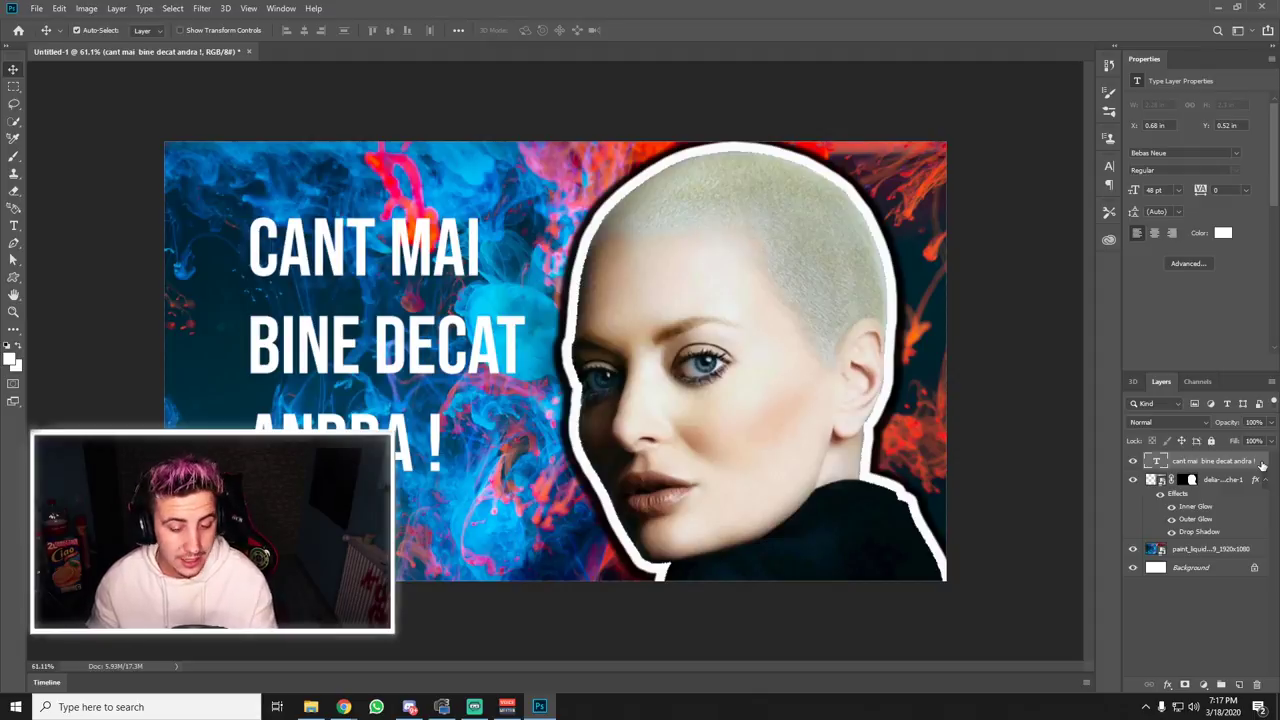
- Open the headline's Layer Style and add and adjust a drop shadow
key("h")
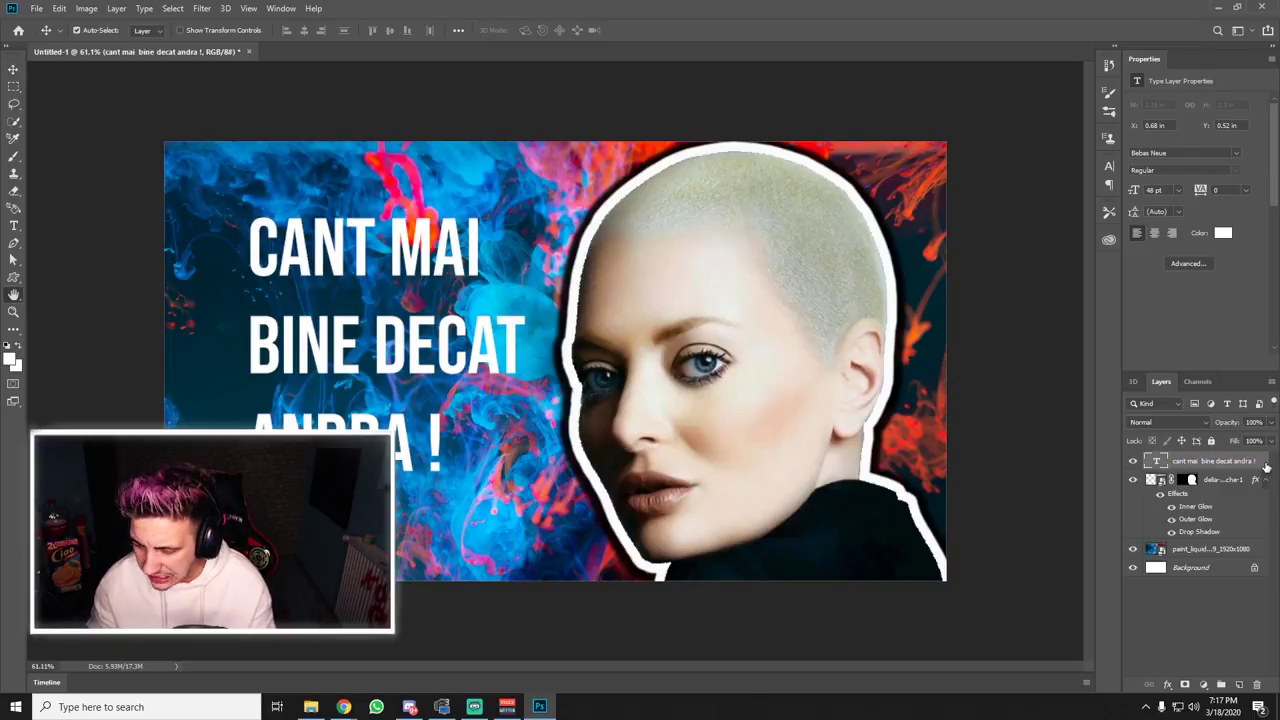
double_click(1262, 466)
left_click_drag(360, 88, 862, 85)
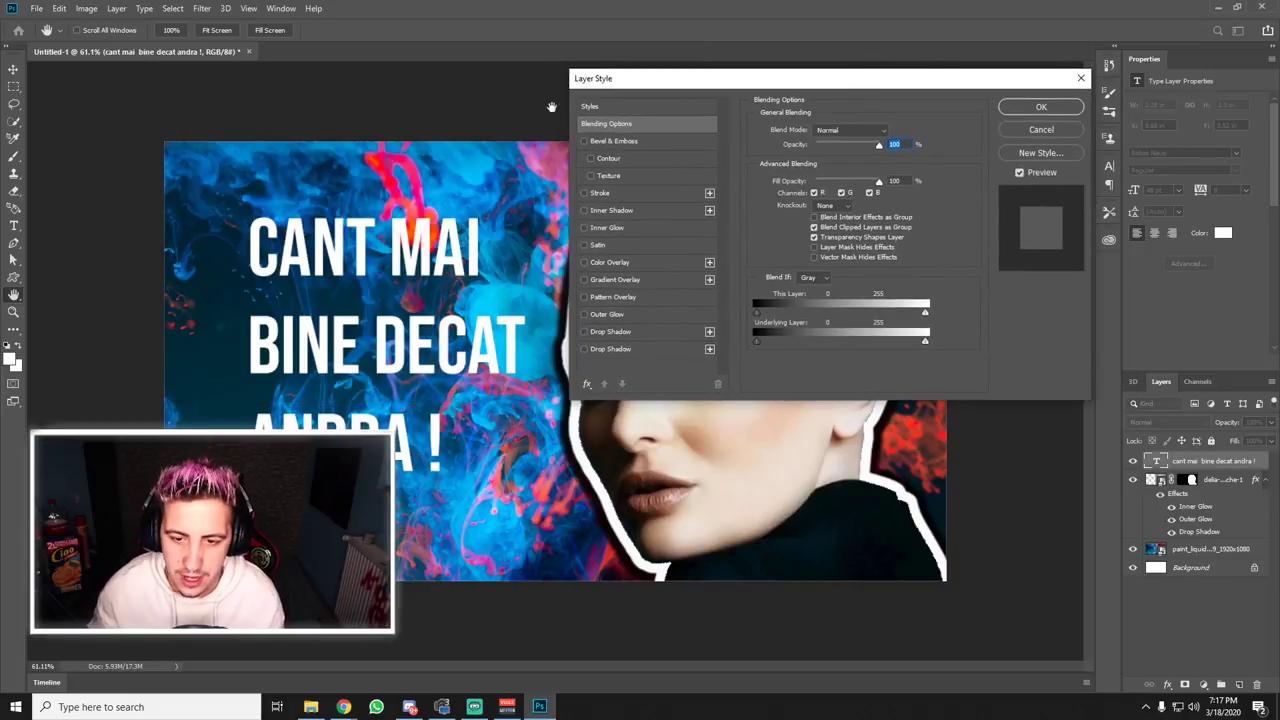
left_click(585, 331)
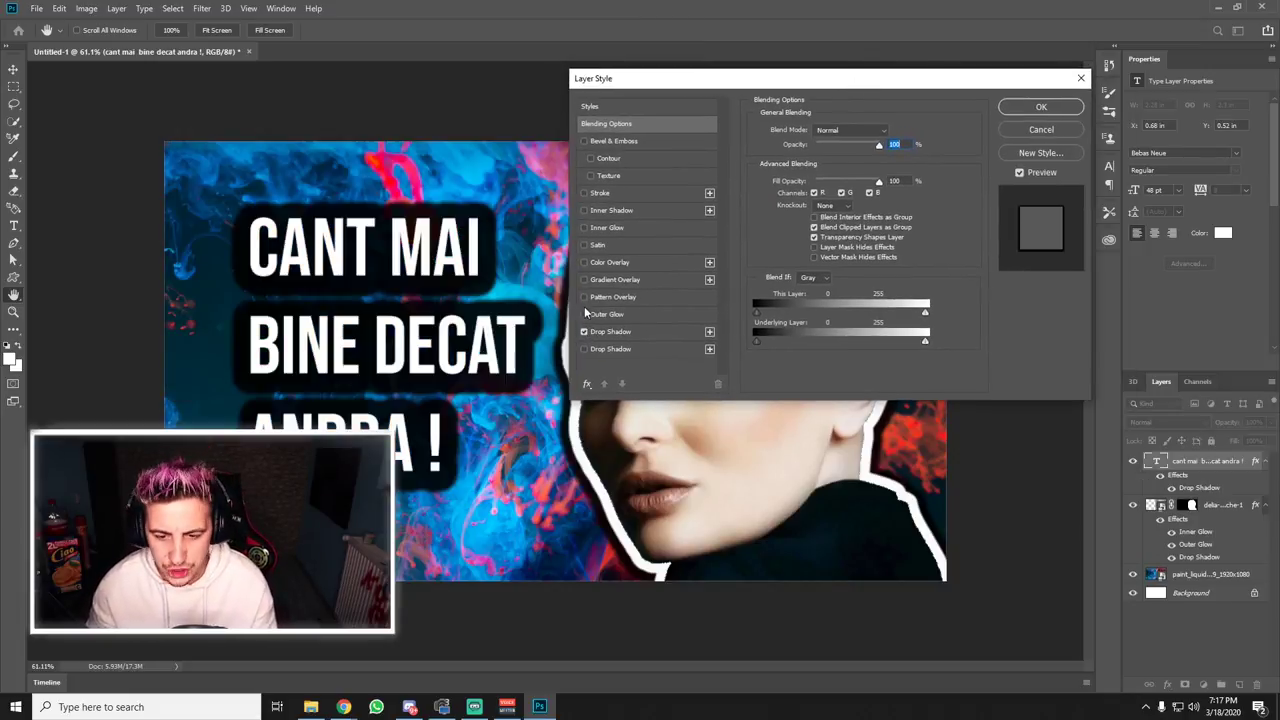
left_click(585, 280)
left_click(610, 331)
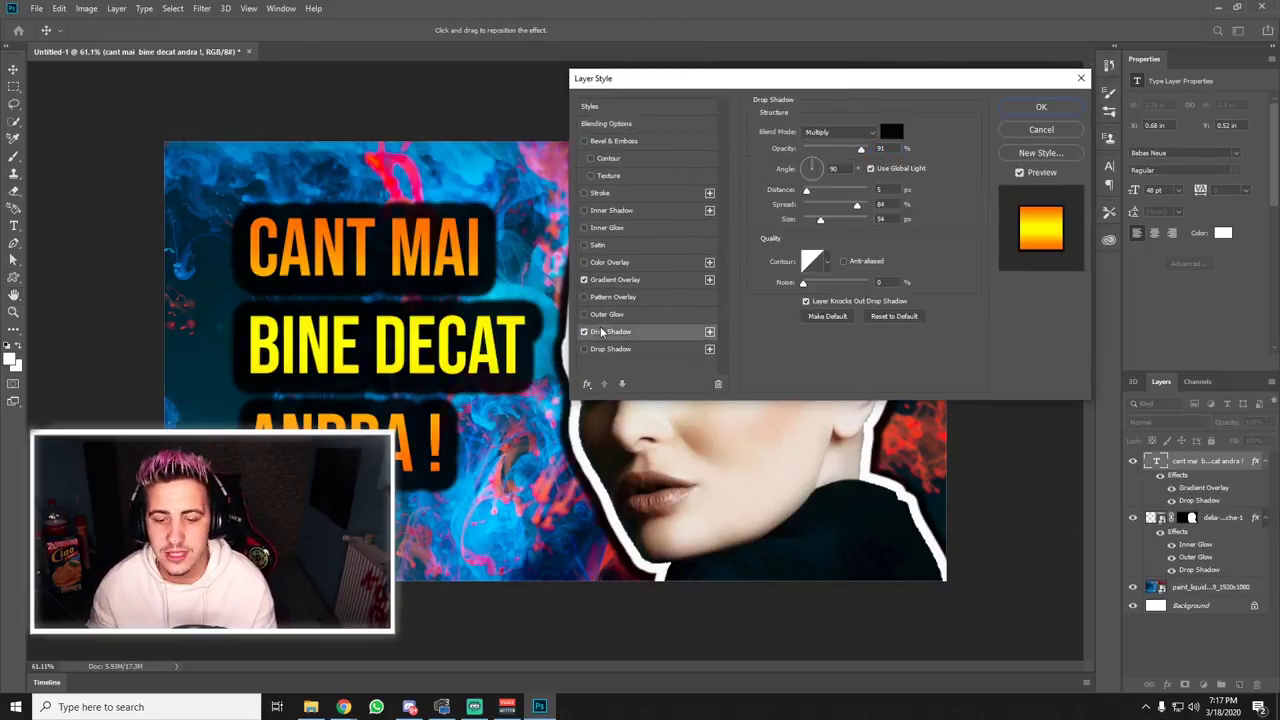
mouse_move(839, 207)
left_mouse_down()
mouse_move(818, 220)
mouse_move(812, 190)
mouse_move(821, 220)
left_mouse_up()
left_click(585, 349)
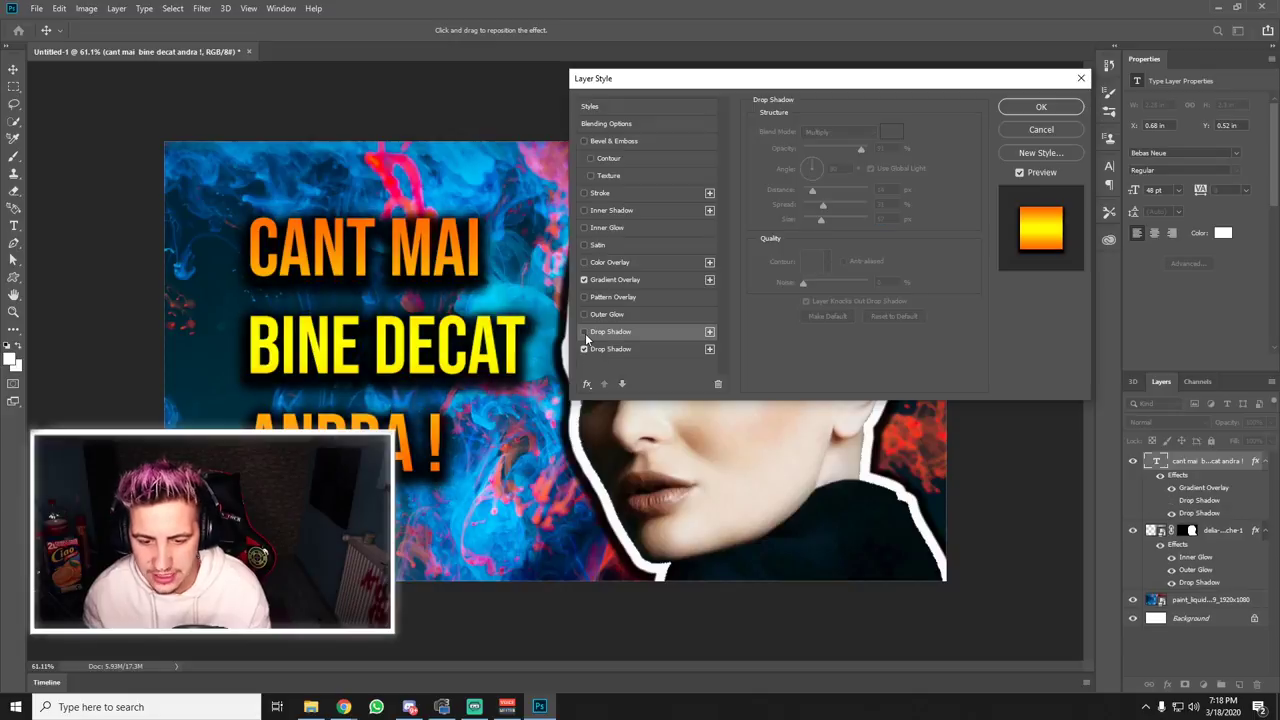
left_click(610, 349)
mouse_move(820, 220)
left_mouse_down()
mouse_move(809, 190)
mouse_move(829, 205)
left_mouse_up()
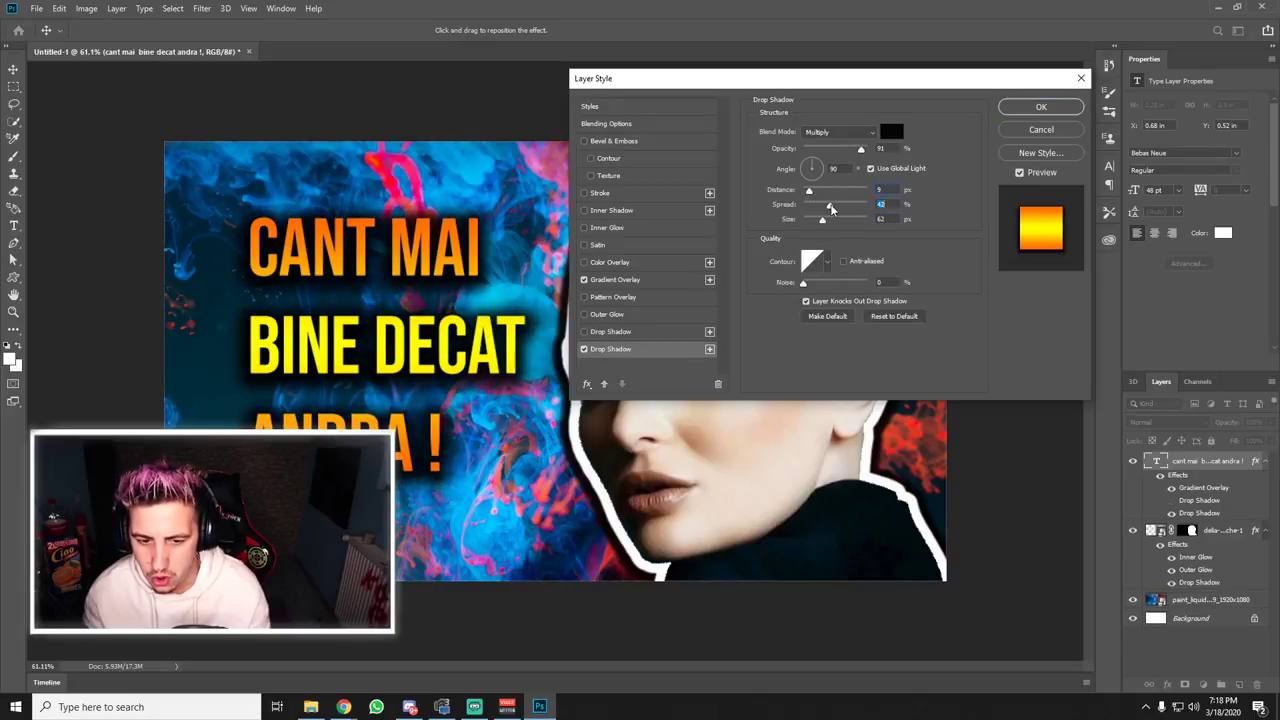
- Apply the orange-yellow Gradient Overlay preset to the headline letters
left_click(627, 280)
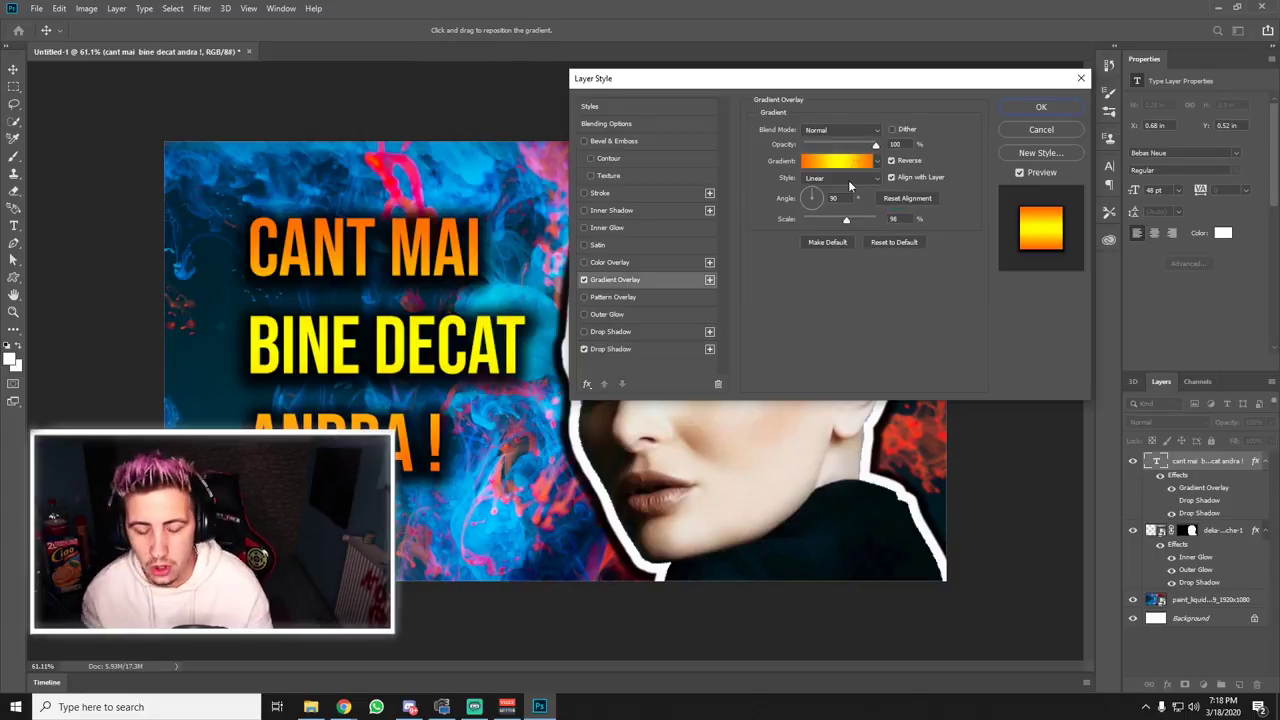
left_click(877, 162)
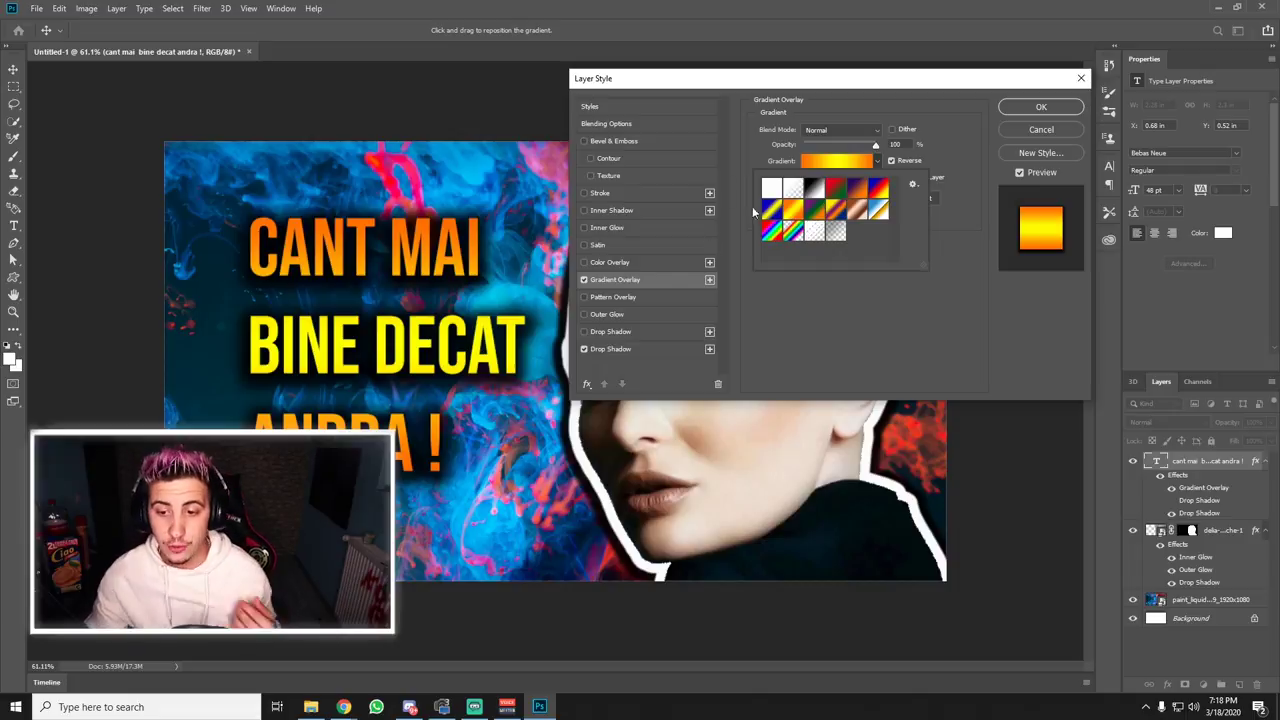
left_click(789, 191)
left_click(816, 191)
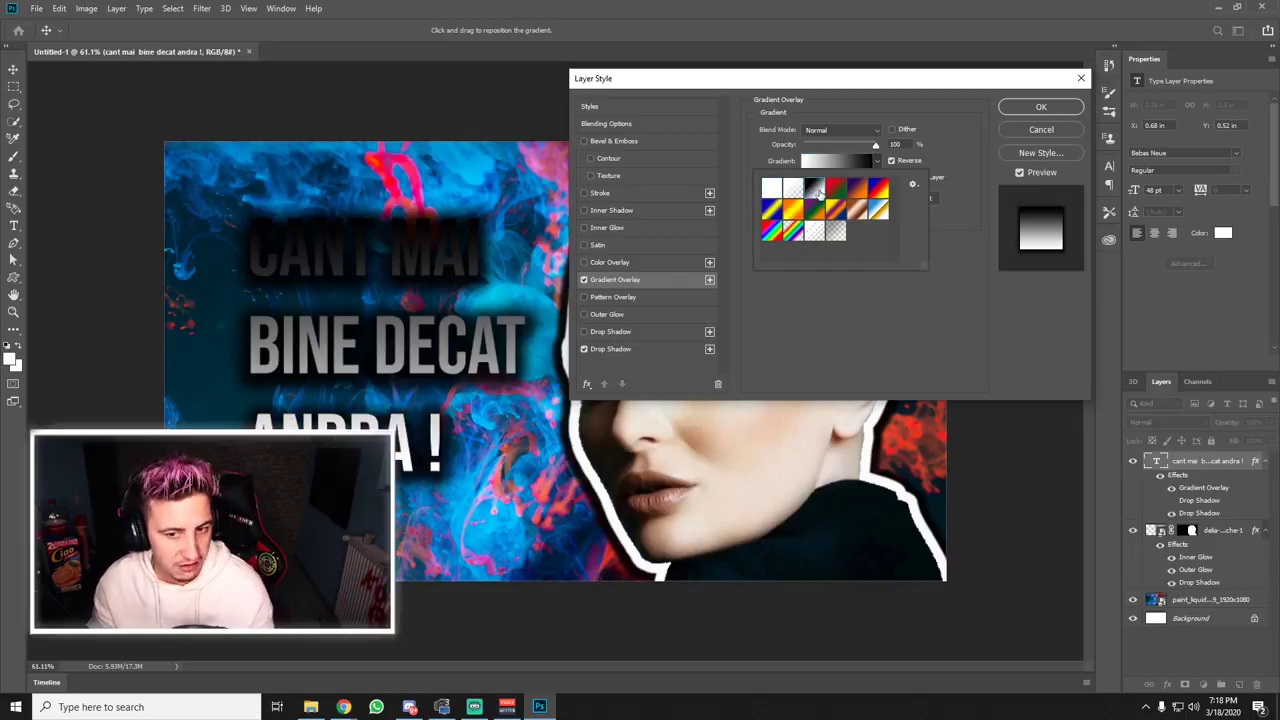
left_click(862, 190)
left_click(791, 210)
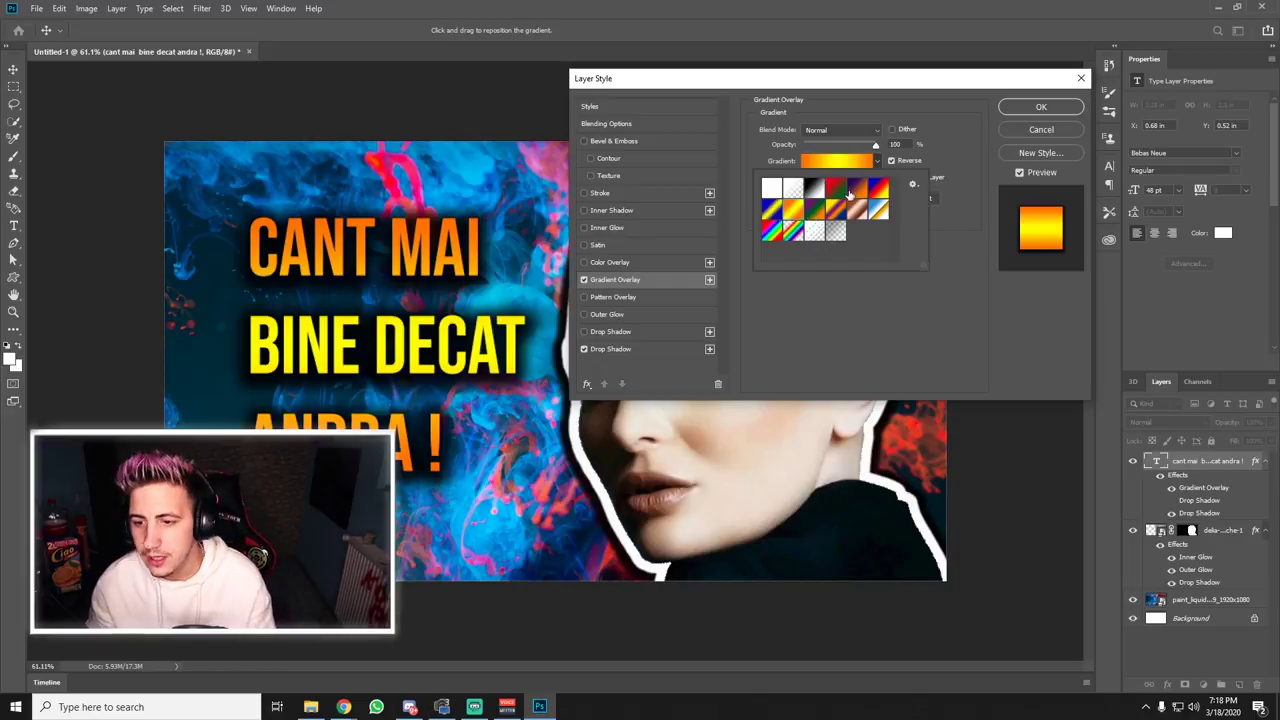
left_click(585, 211)
left_click(585, 211)
left_click(585, 228)
left_click(584, 262)
left_click(584, 297)
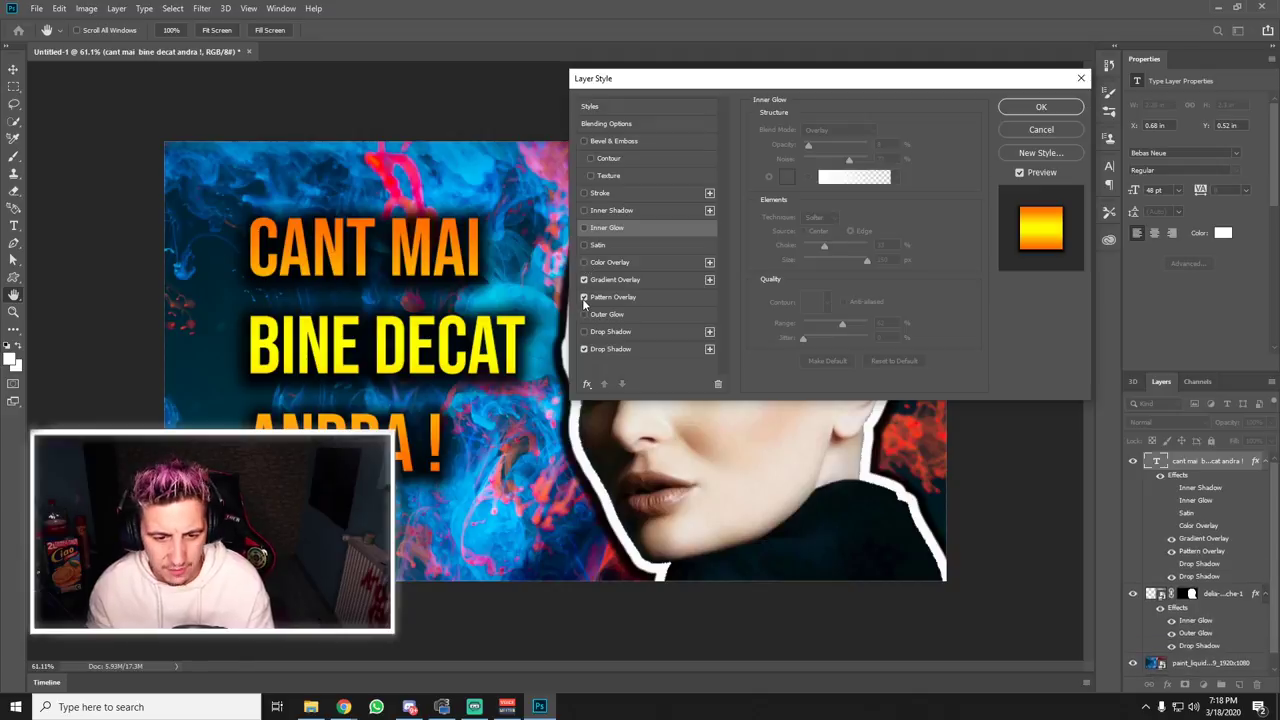
- Add a black Outer Glow at 91% opacity, 68% spread and 10 px, dropping the drop shadow
left_click(585, 314)
left_click(610, 314)
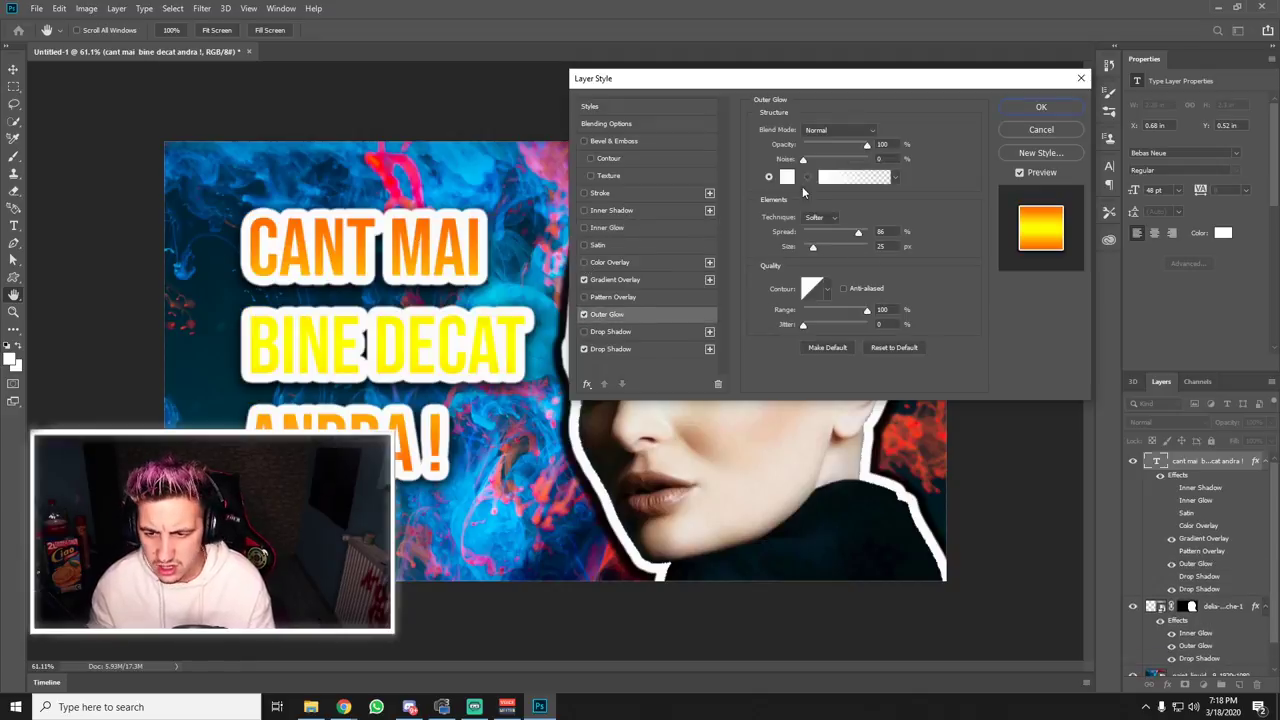
left_click(787, 177)
left_click(228, 390)
left_click(531, 338)
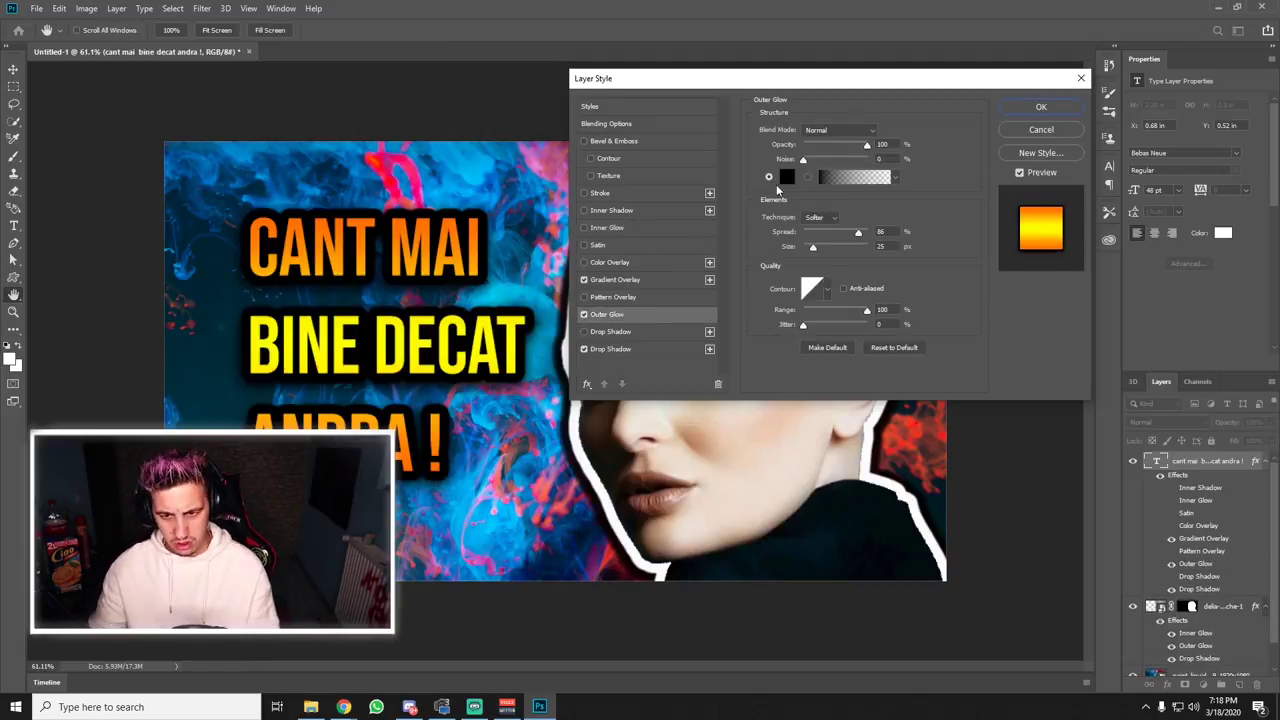
left_click(585, 349)
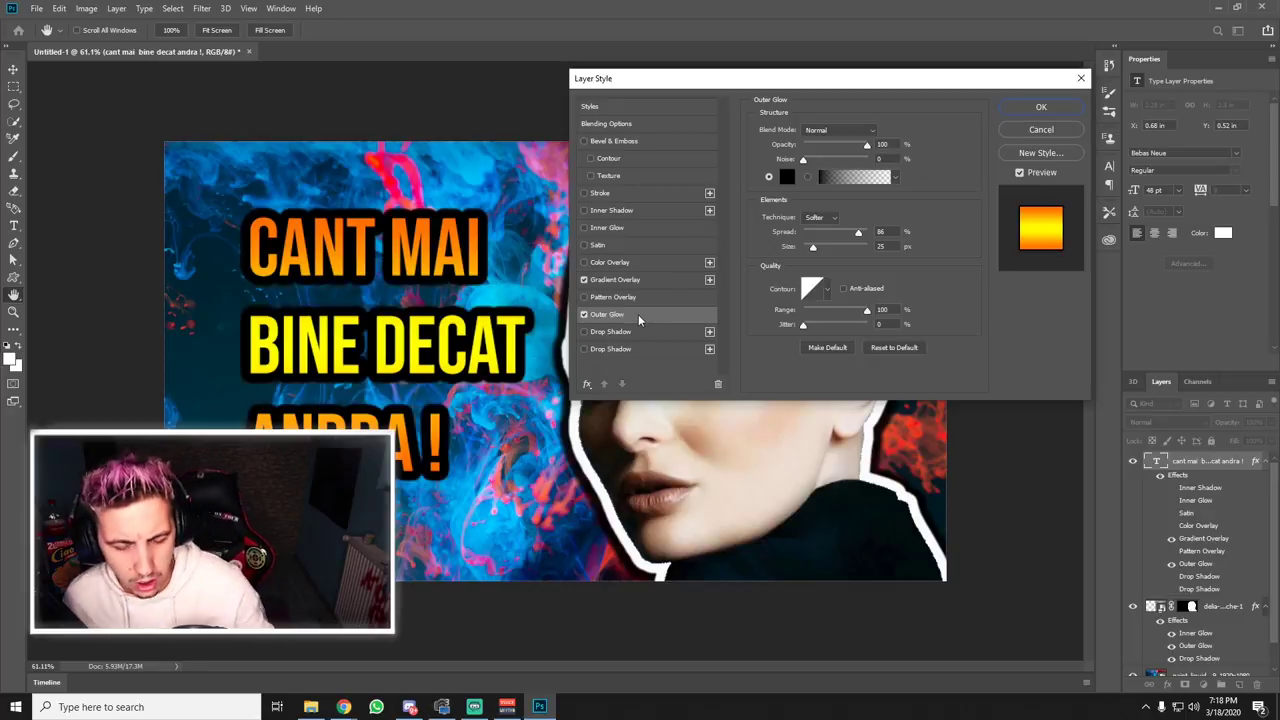
left_click(643, 279)
left_click(670, 314)
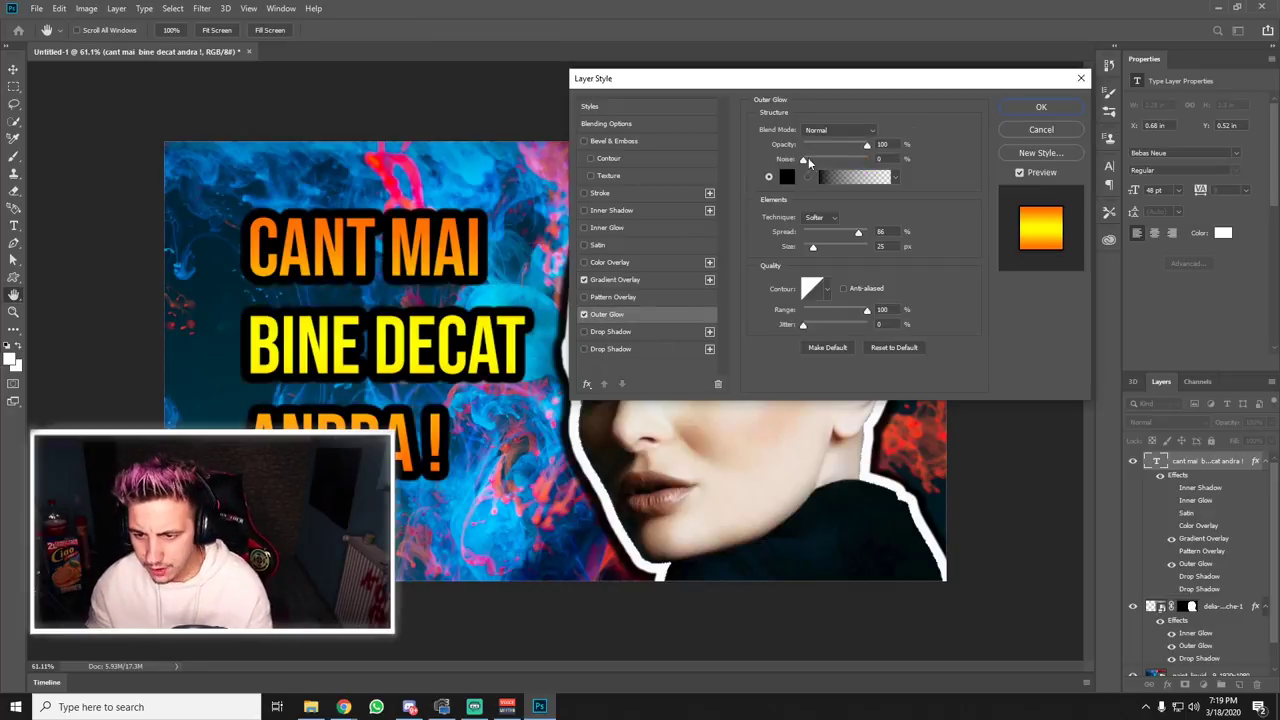
left_click_drag(810, 163, 862, 145)
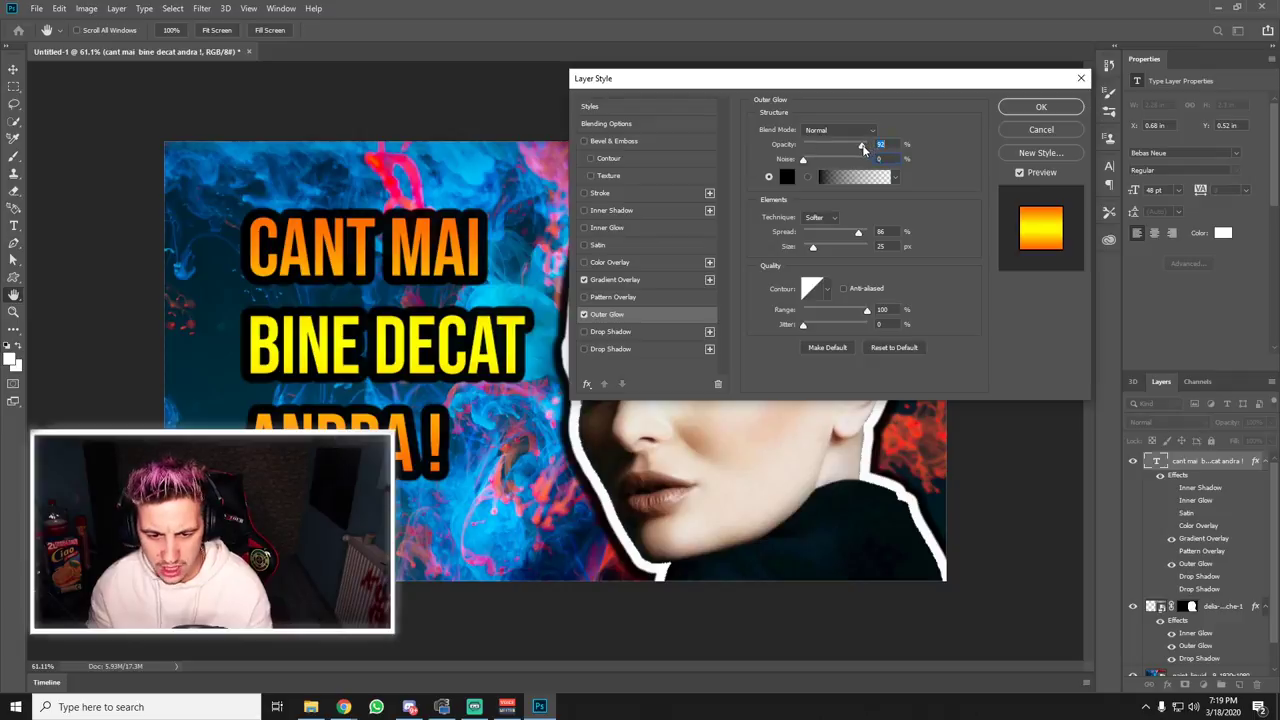
left_click_drag(815, 248, 848, 236)
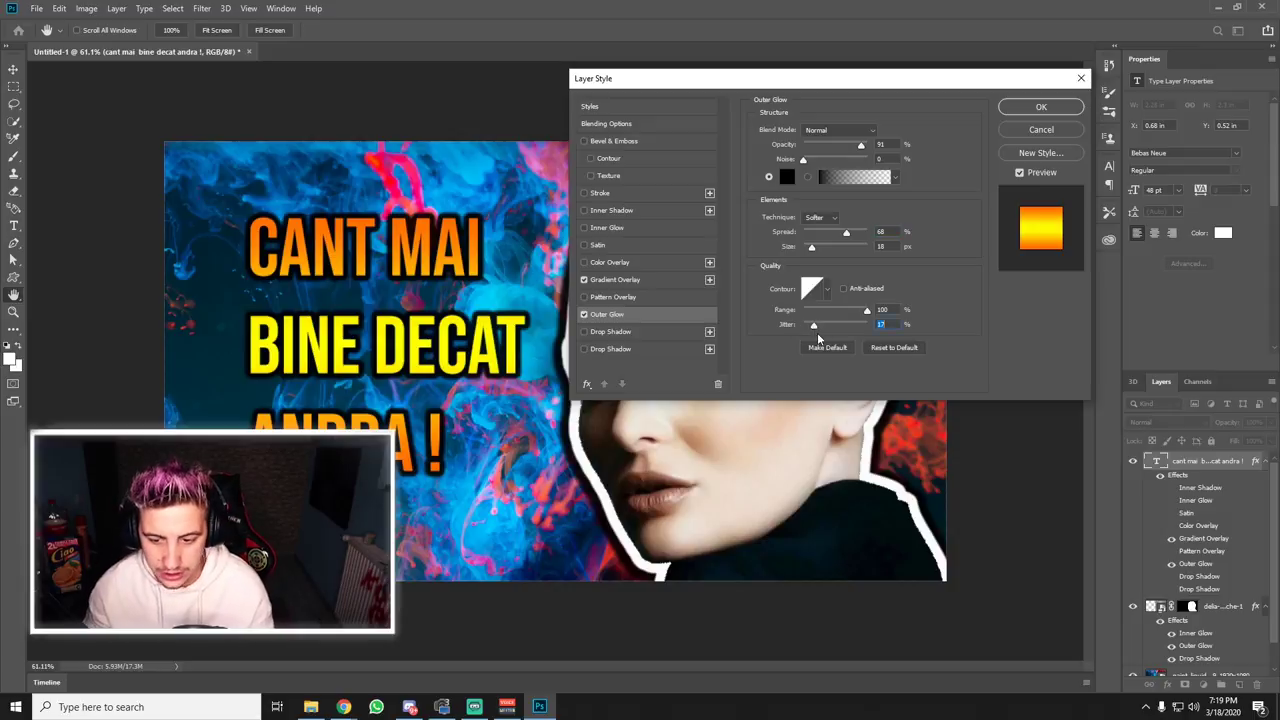
left_click(410, 283)
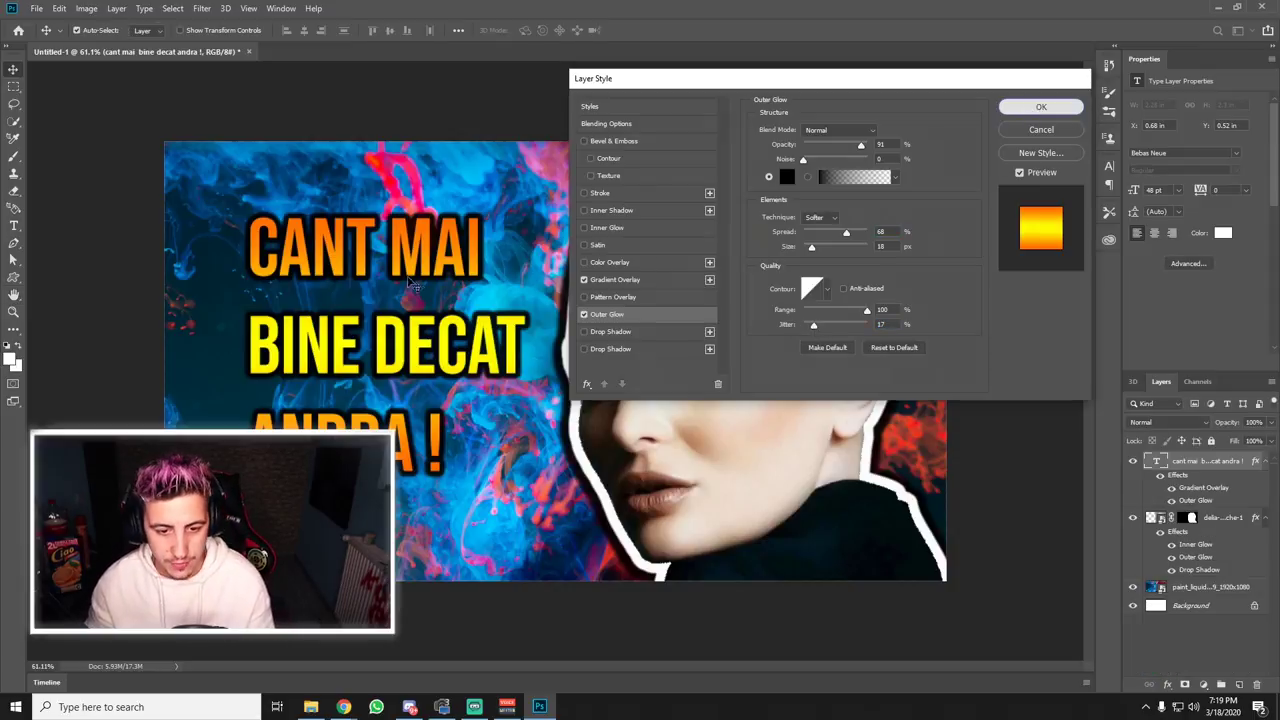
- Apply the headline styles and nudge the headline slightly into place
key("Return")
left_click_drag(406, 251, 414, 248)
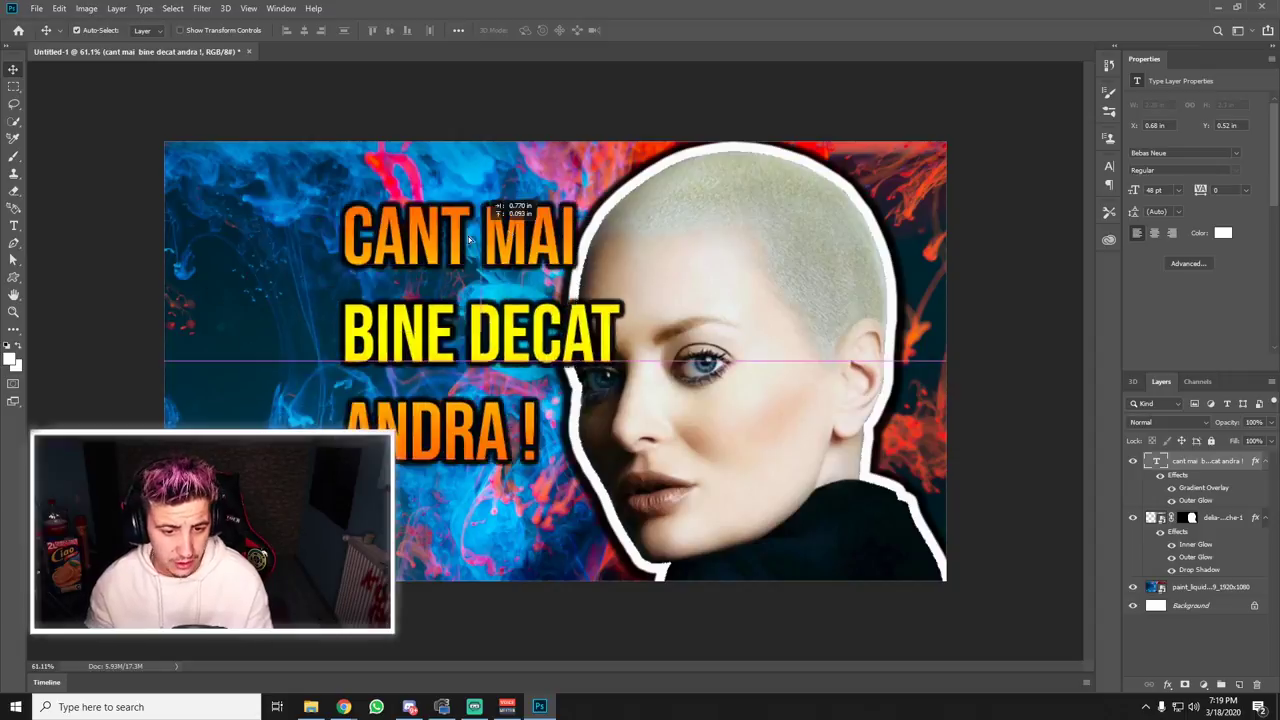
left_click_drag(414, 248, 417, 260)
key("ctrl")
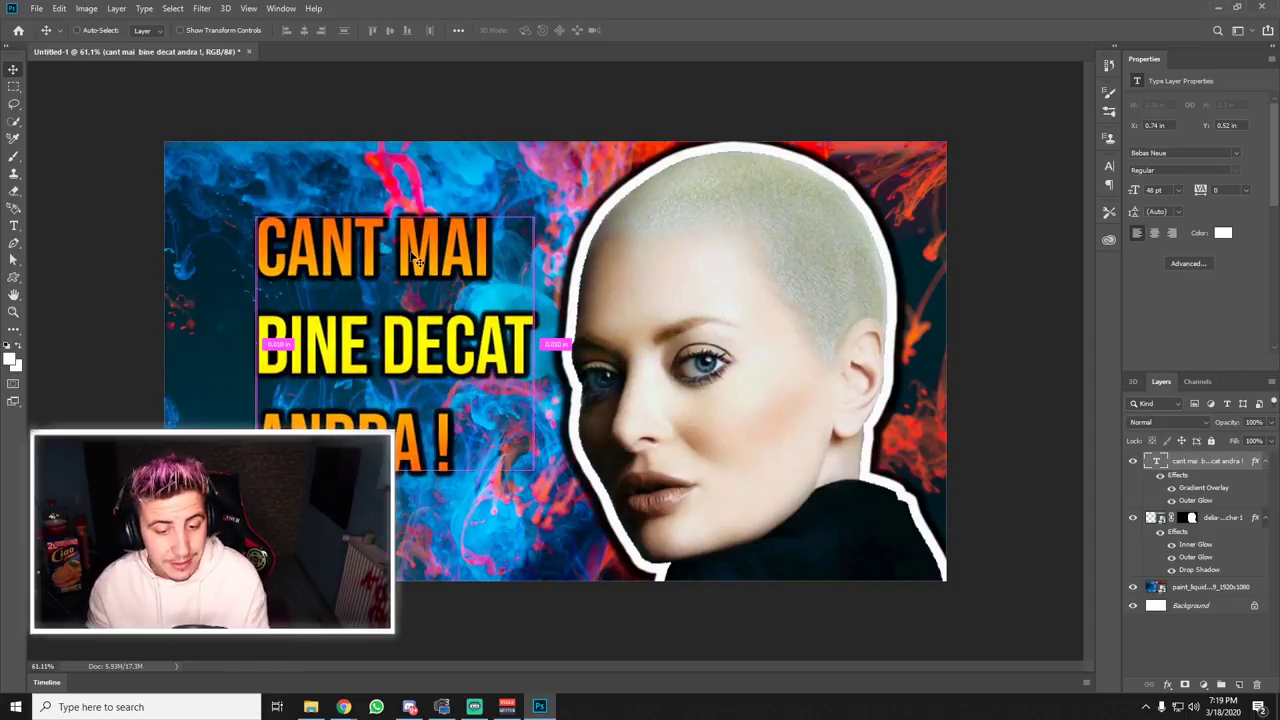
- Free-transform the headline to about 106.66% scale and move it lower
key("ctrl+t")
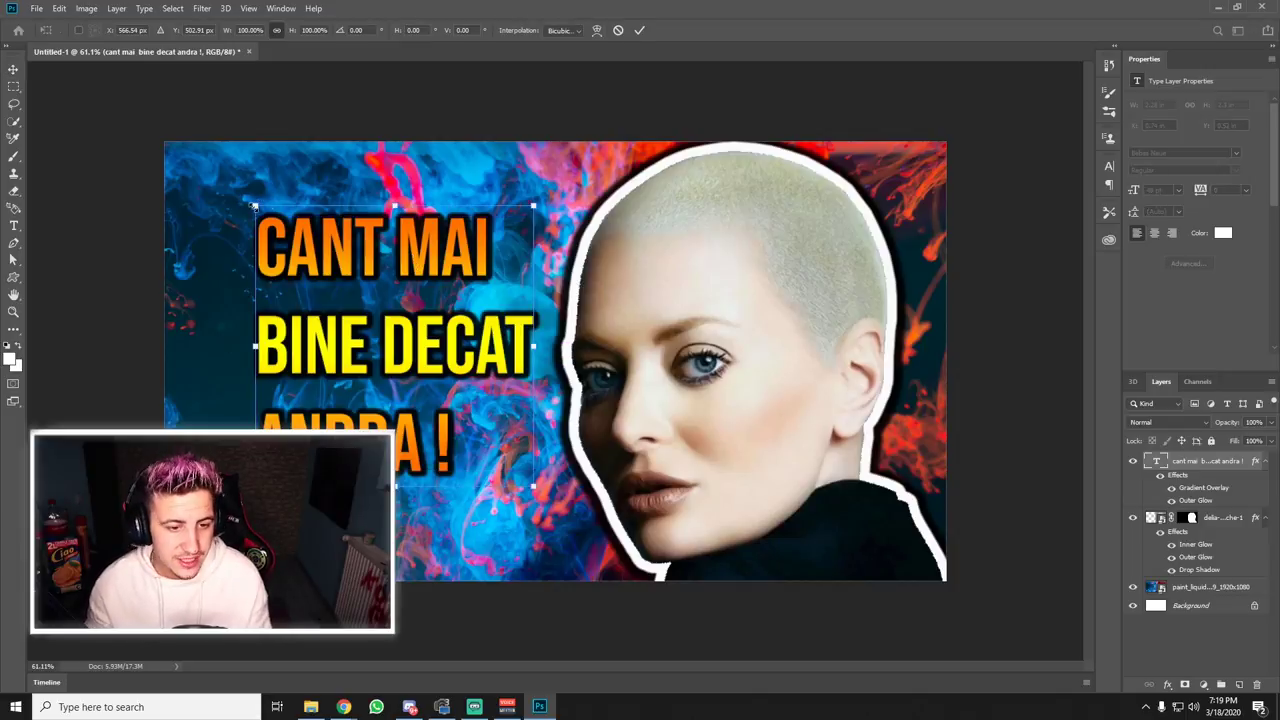
left_click_drag(268, 204, 234, 172)
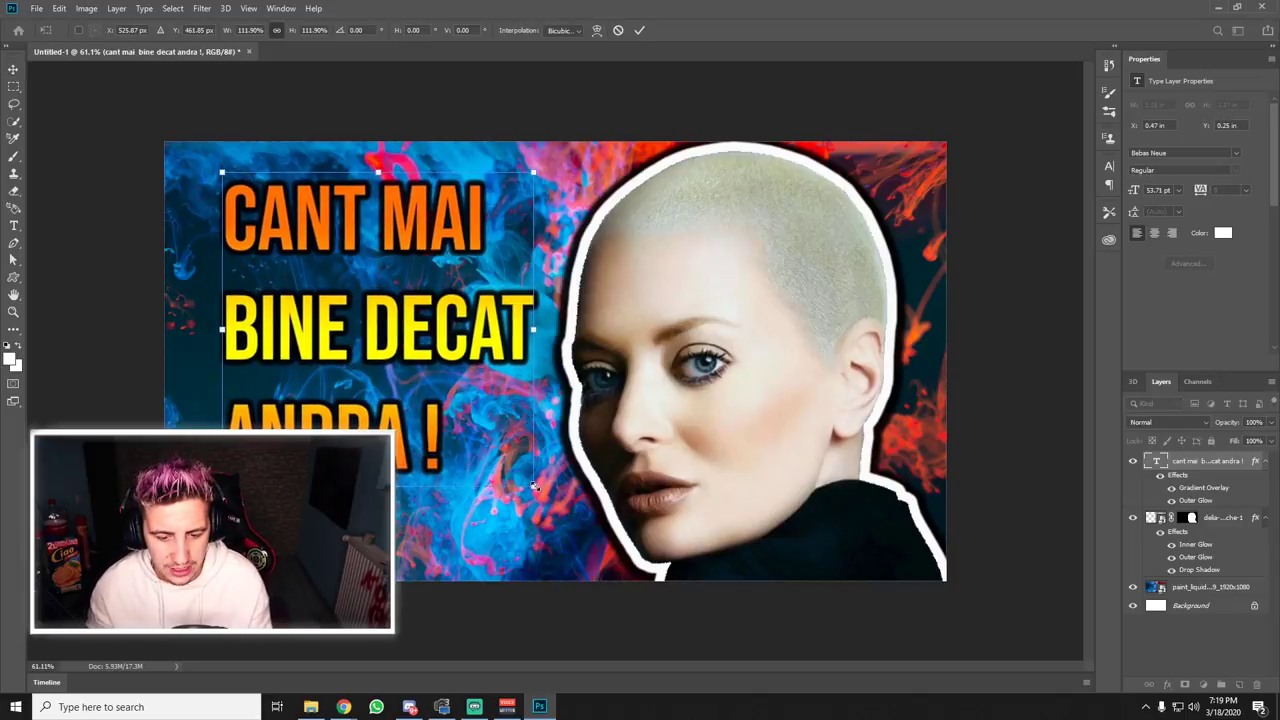
left_click_drag(534, 486, 550, 503)
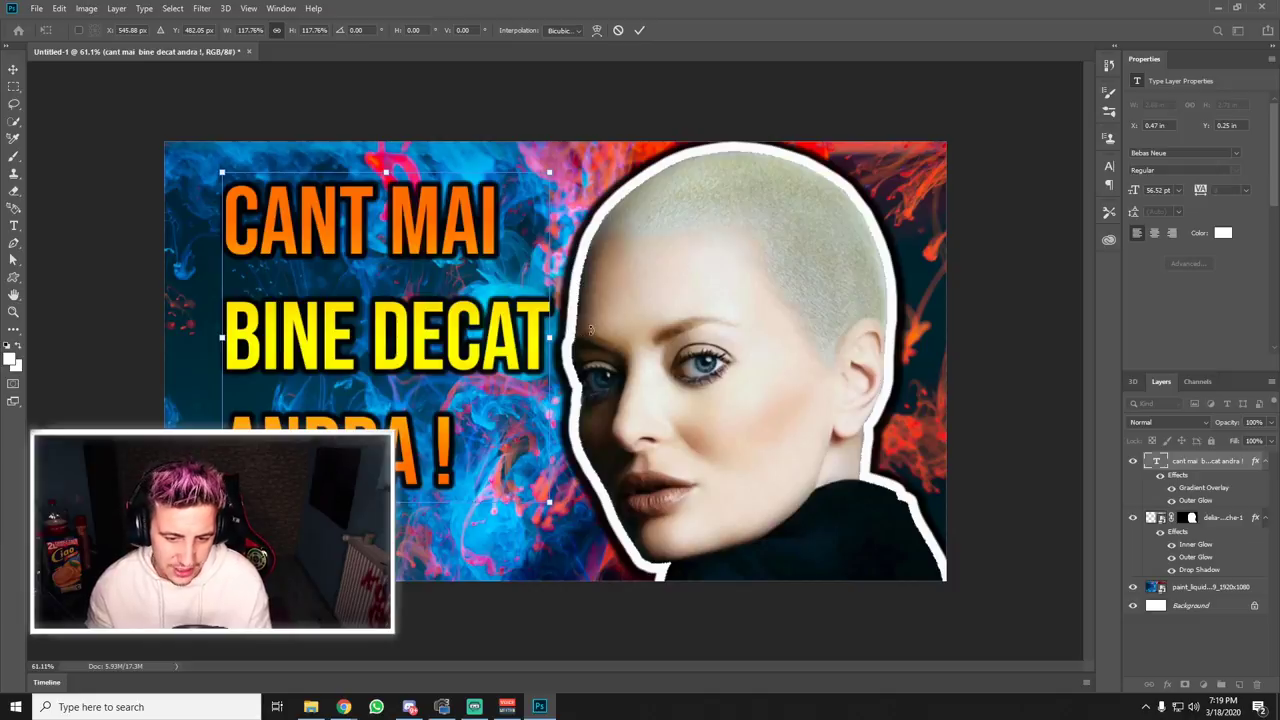
mouse_move(594, 332)
left_mouse_down()
mouse_move(588, 225)
mouse_move(603, 328)
left_mouse_up()
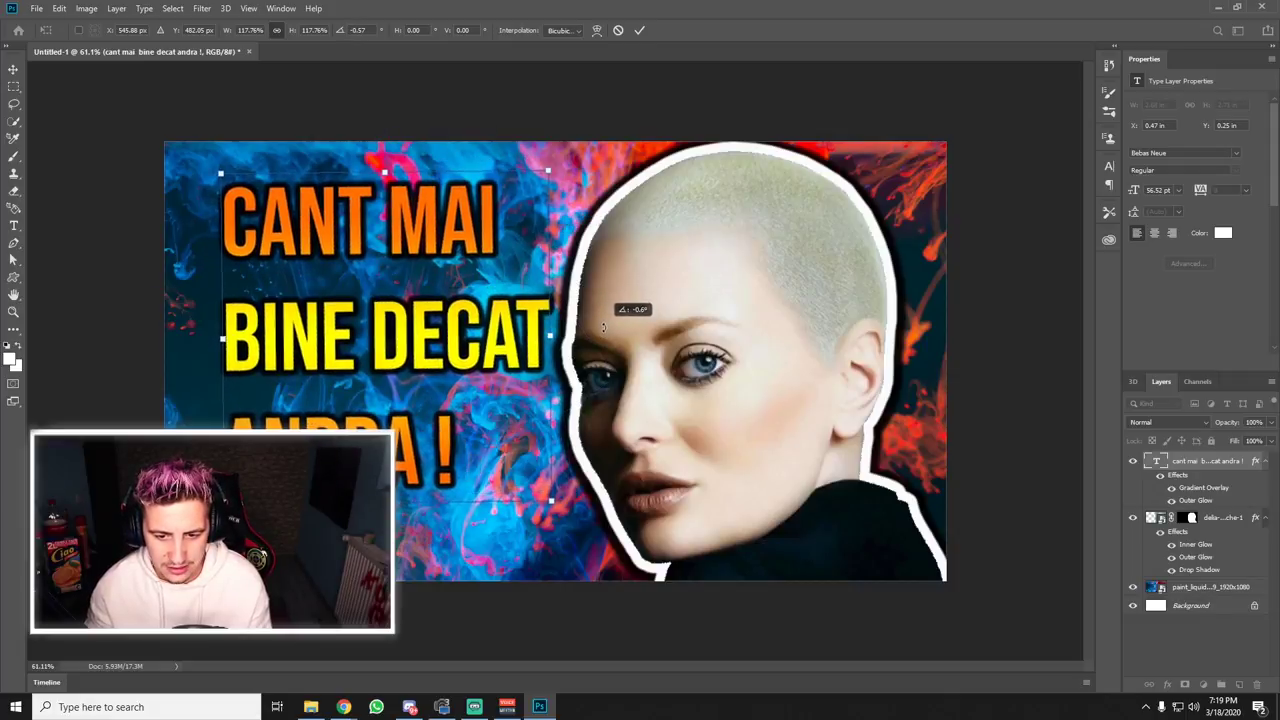
left_click_drag(603, 328, 604, 320)
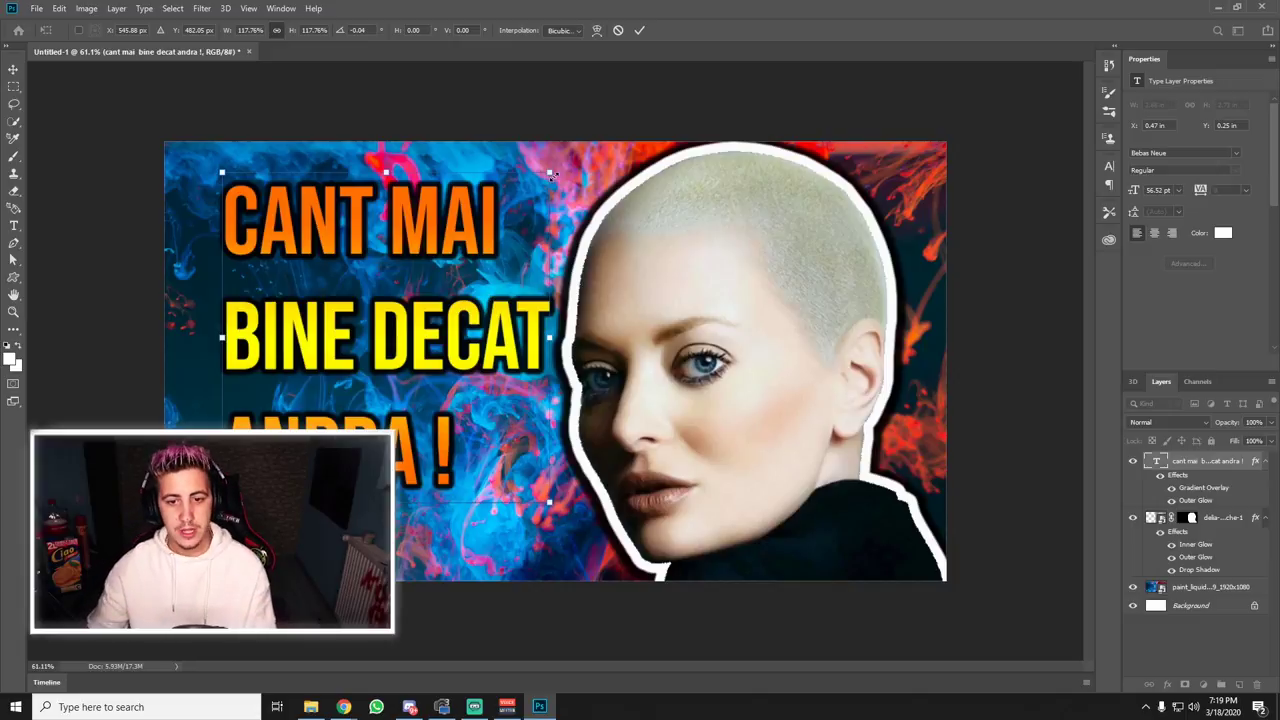
left_click_drag(548, 172, 520, 205)
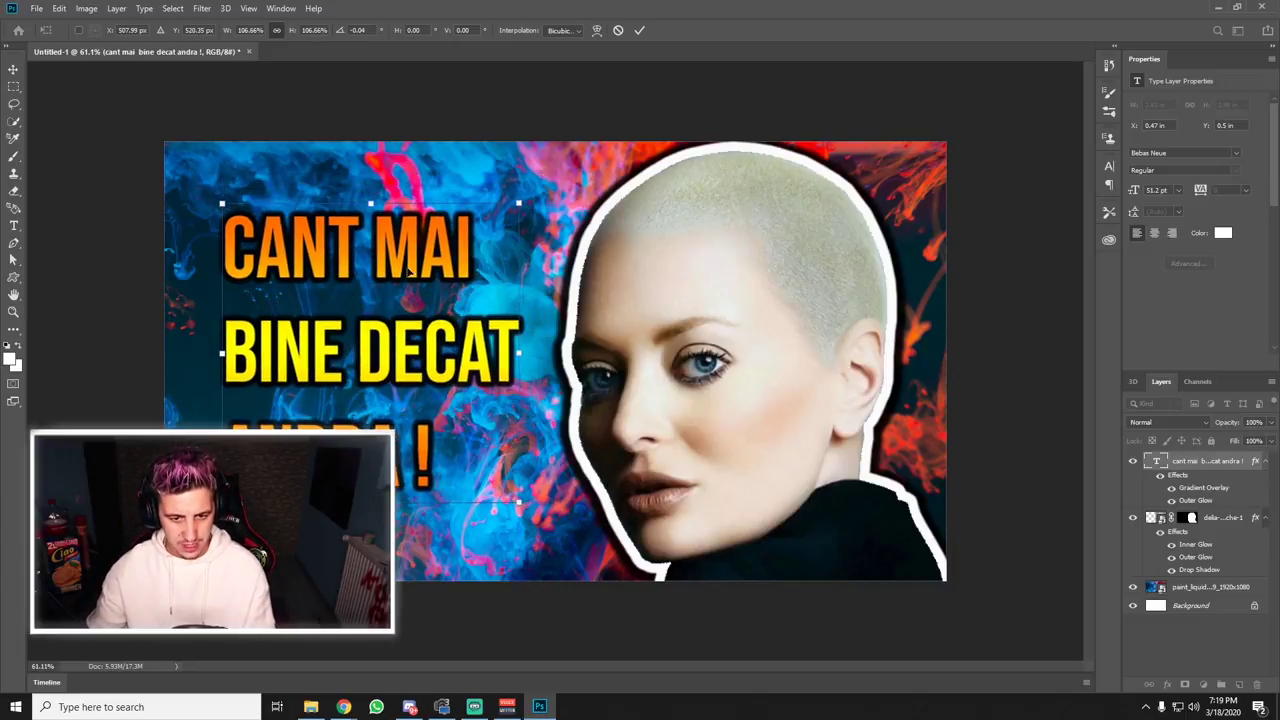
left_click_drag(408, 271, 412, 291)
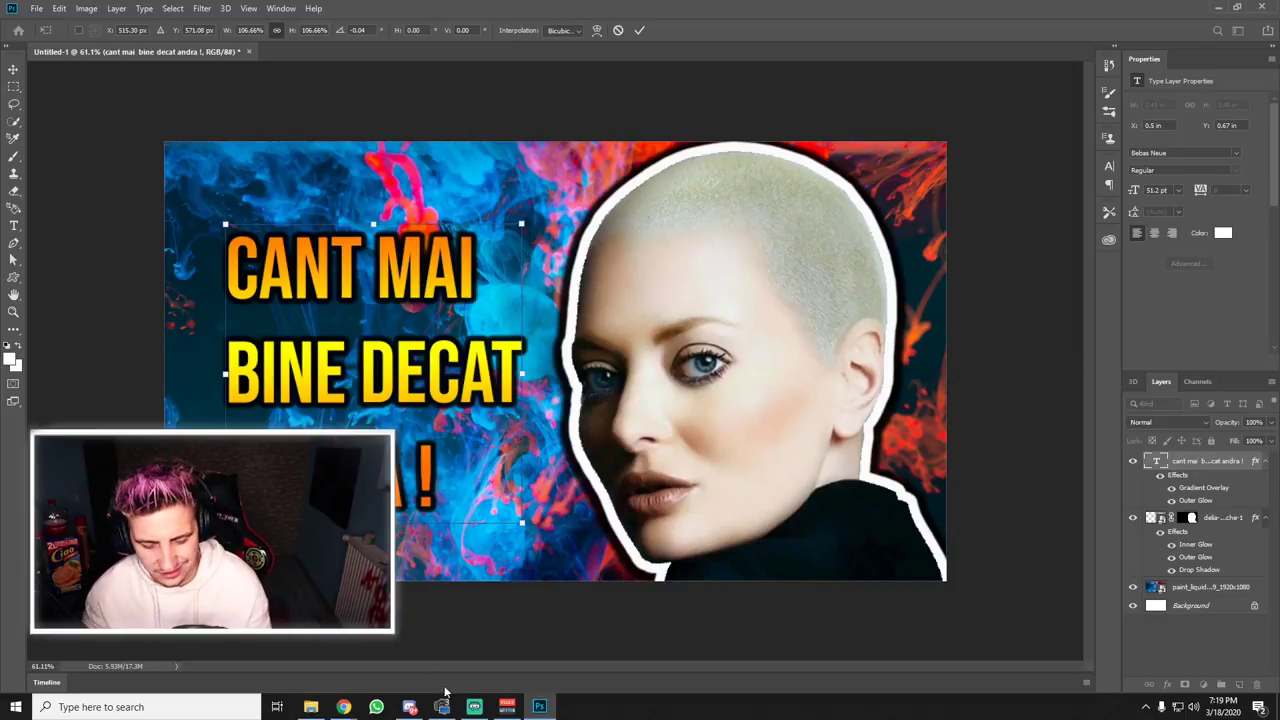
- Run the headline through diacritice.opa.ro in Chrome to get DECÂT, then return to Photoshop
mouse_move(343, 707)
left_click(352, 648)
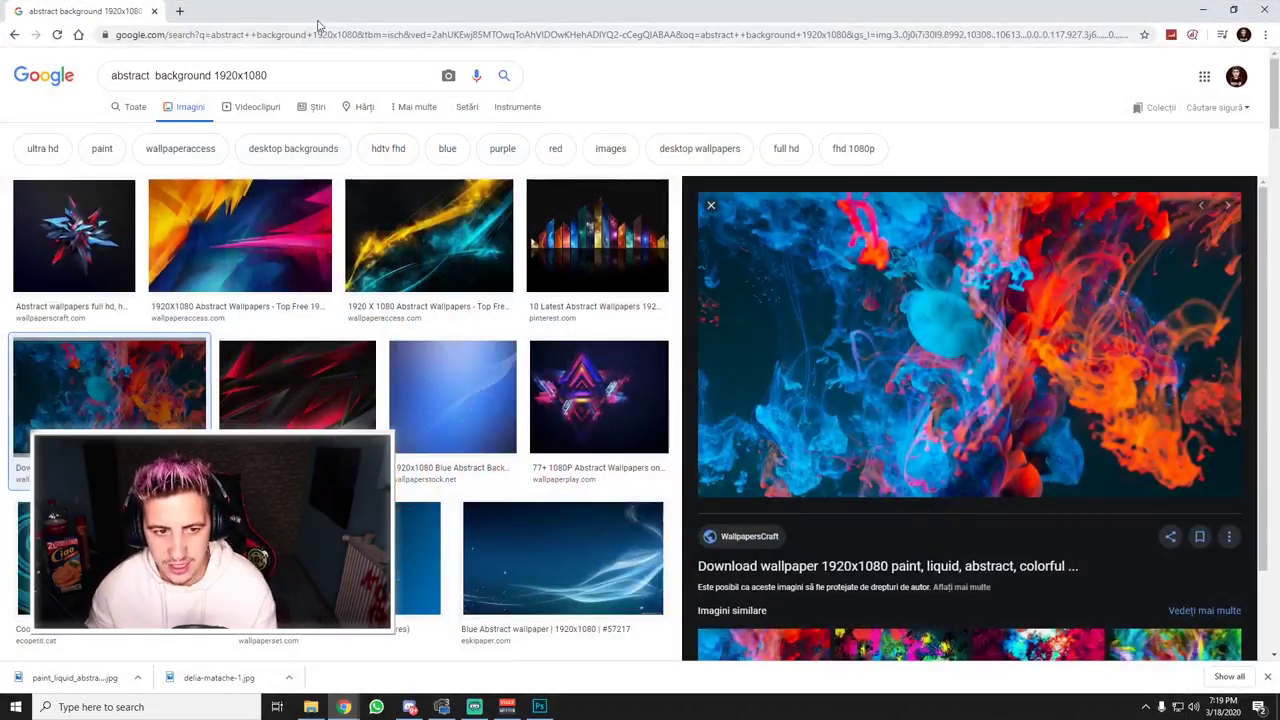
left_click(177, 11)
type("diacritice.opa.ro")
key("Return")
type("CANT MAI BINE DECAT ANDRA")
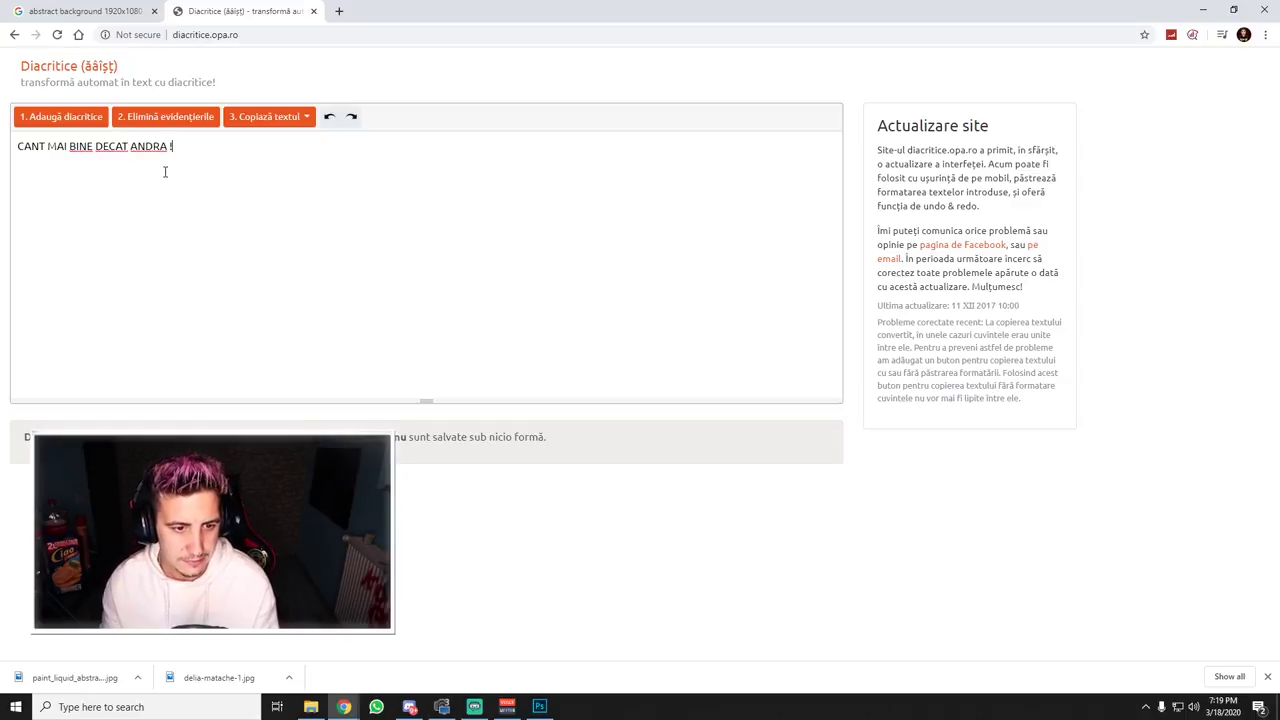
left_click(95, 116)
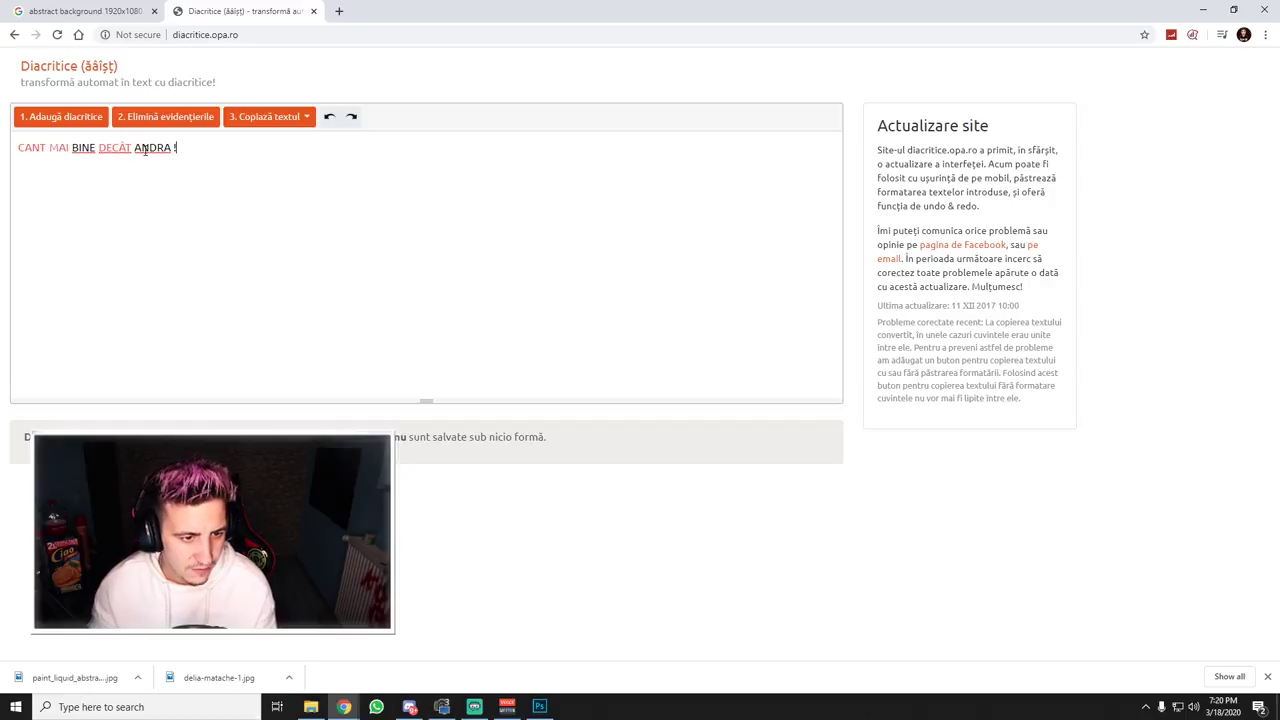
left_click(123, 150)
left_click(540, 706)
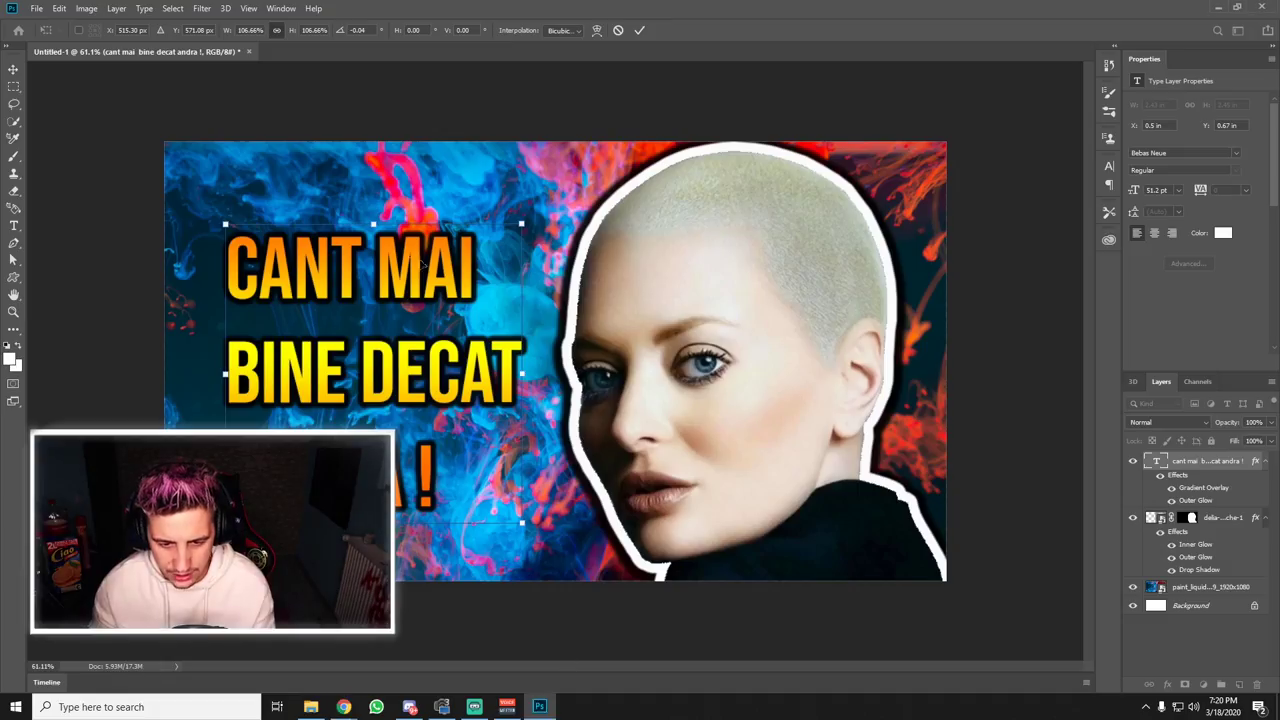
- Commit the transform and replace A with Â so the headline reads CÂNT and DECÂT
key("Return")
key("t")
triple_click(290, 259)
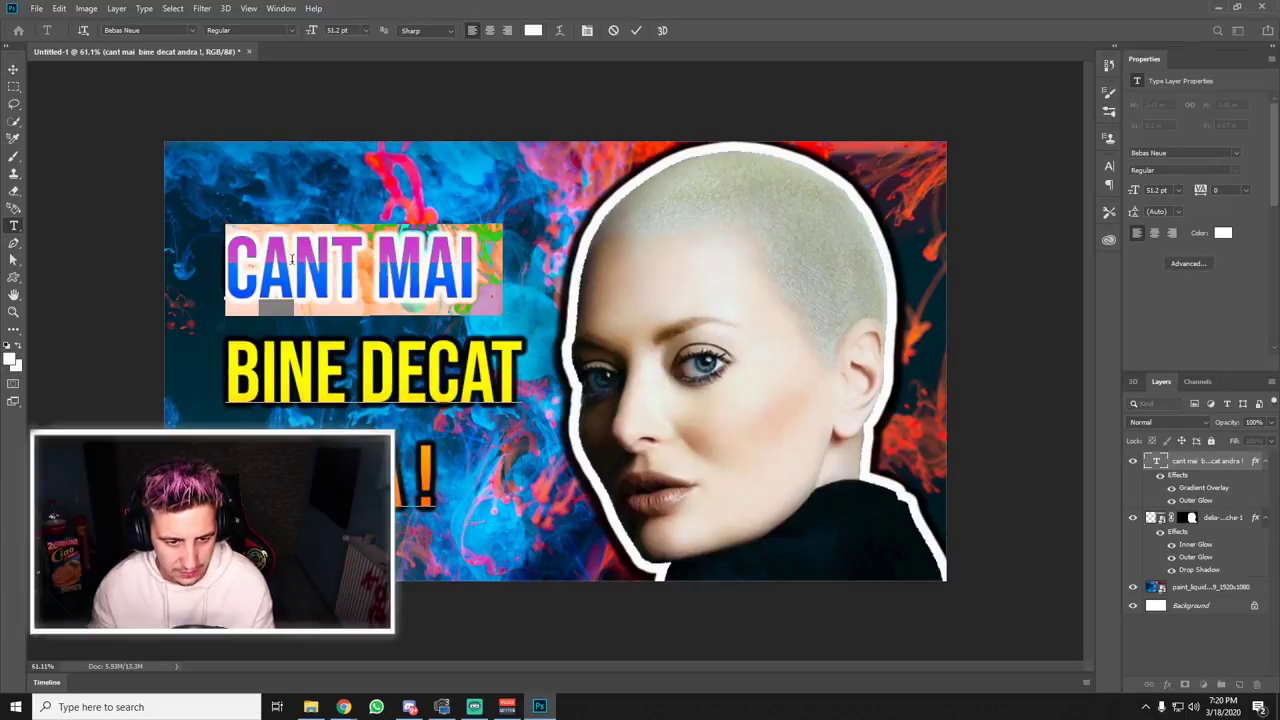
left_click(377, 266)
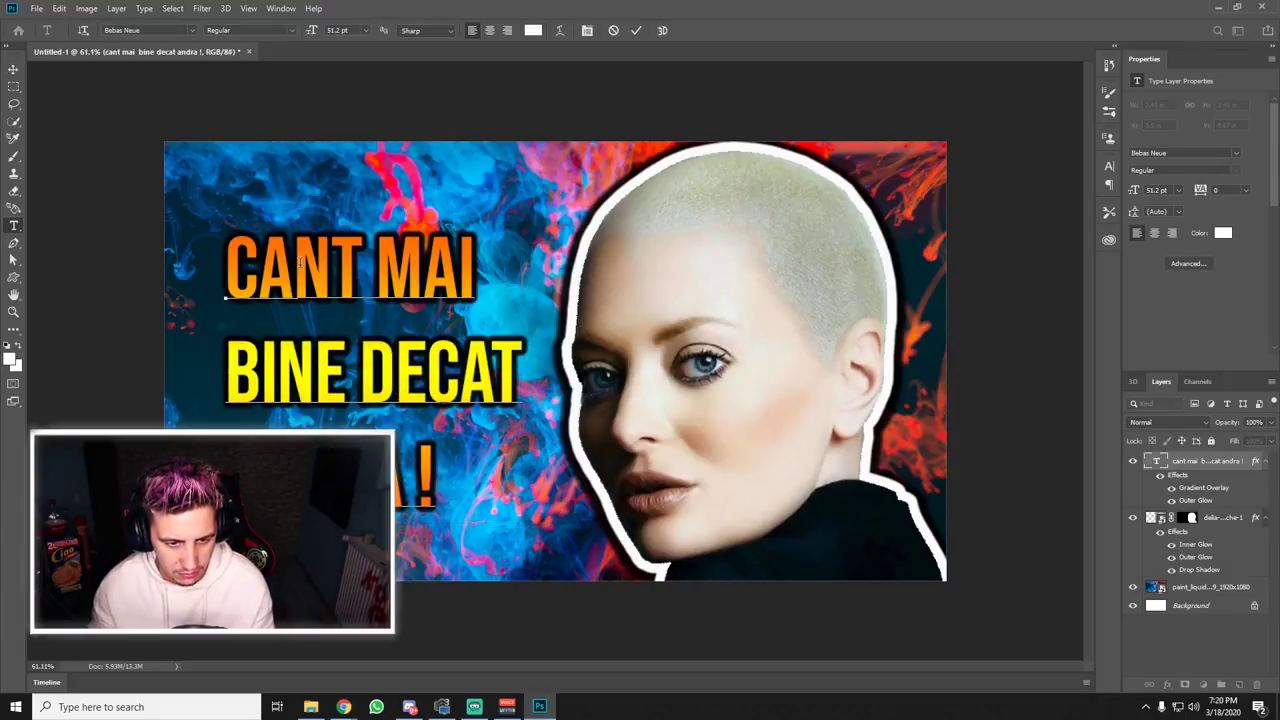
type("Â")
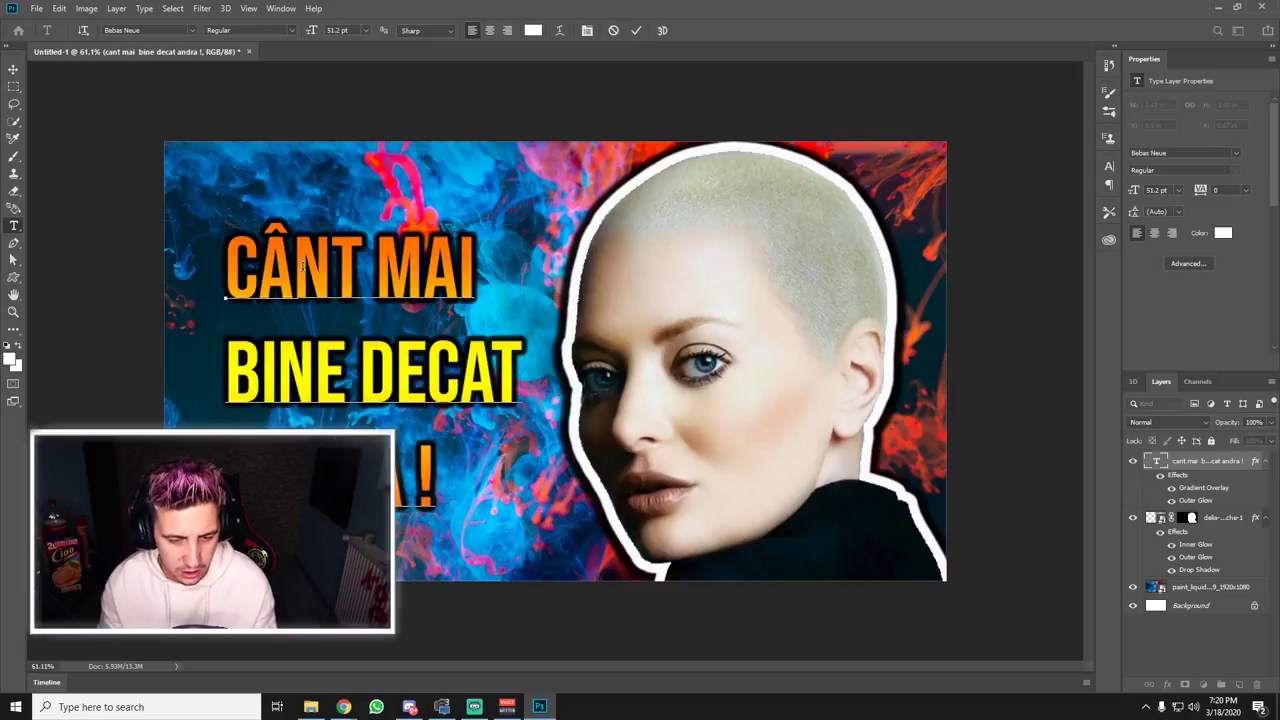
left_click(460, 370)
key("Delete")
type("Â")
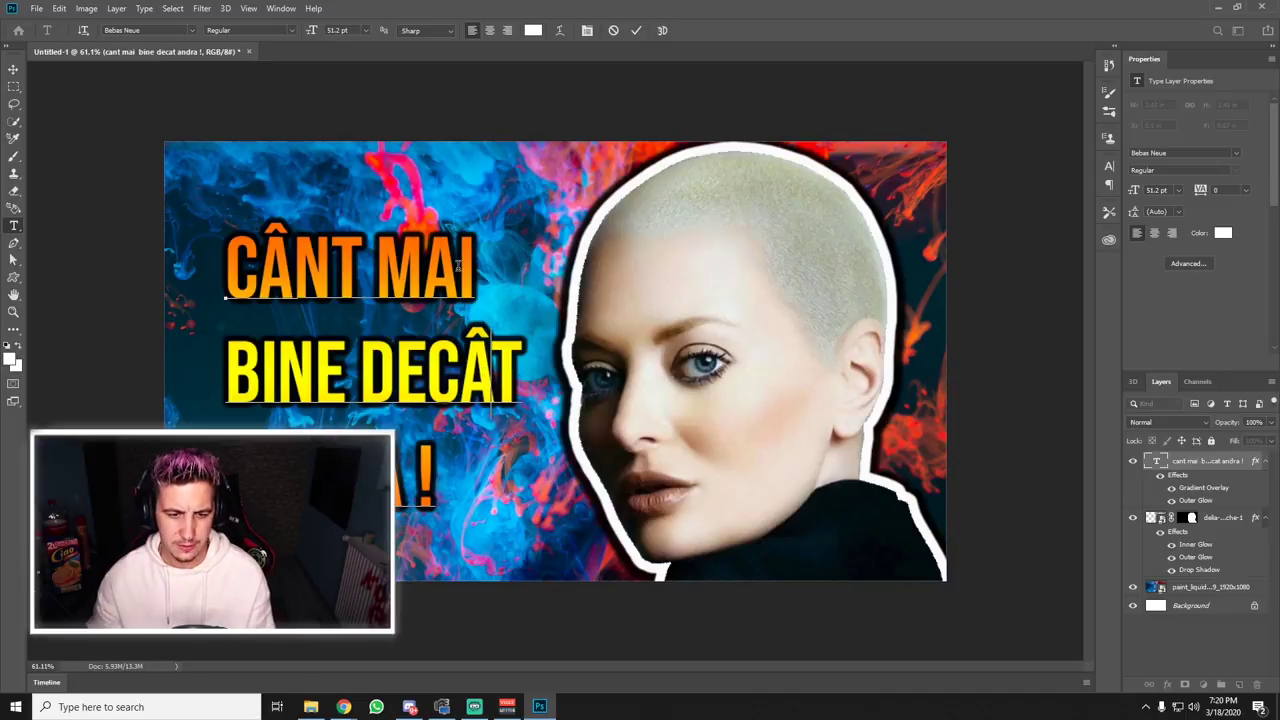
left_click(636, 30)
key("v")
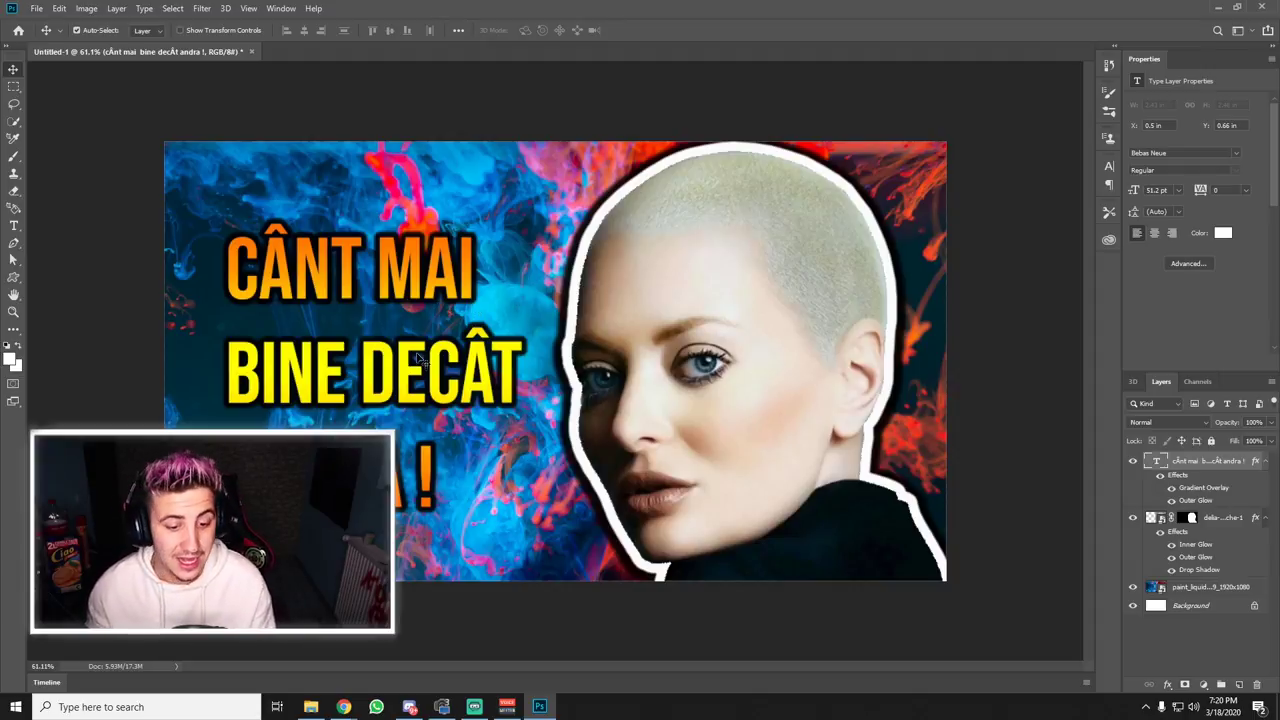
left_click(958, 259)
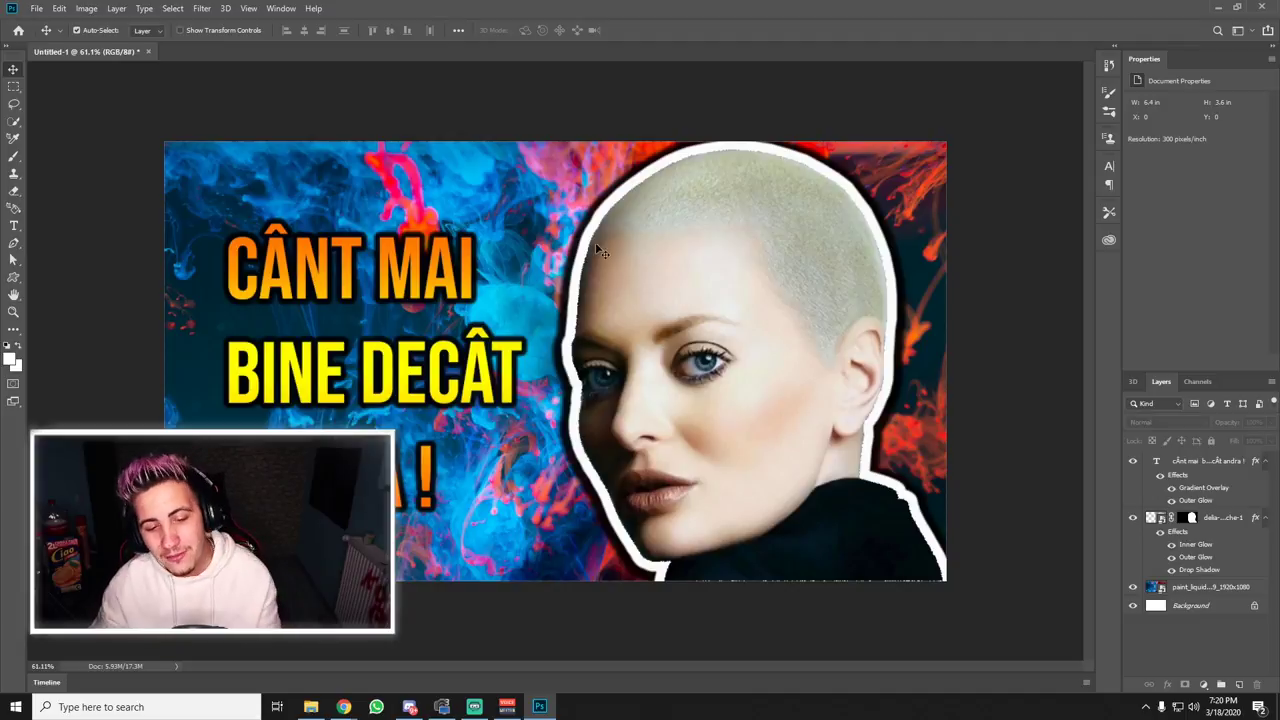
- Save the thumbnail to the Desktop as JPEG 'DELIA thumbnail' at quality 12 (Maximum), Progressive
left_click(40, 10)
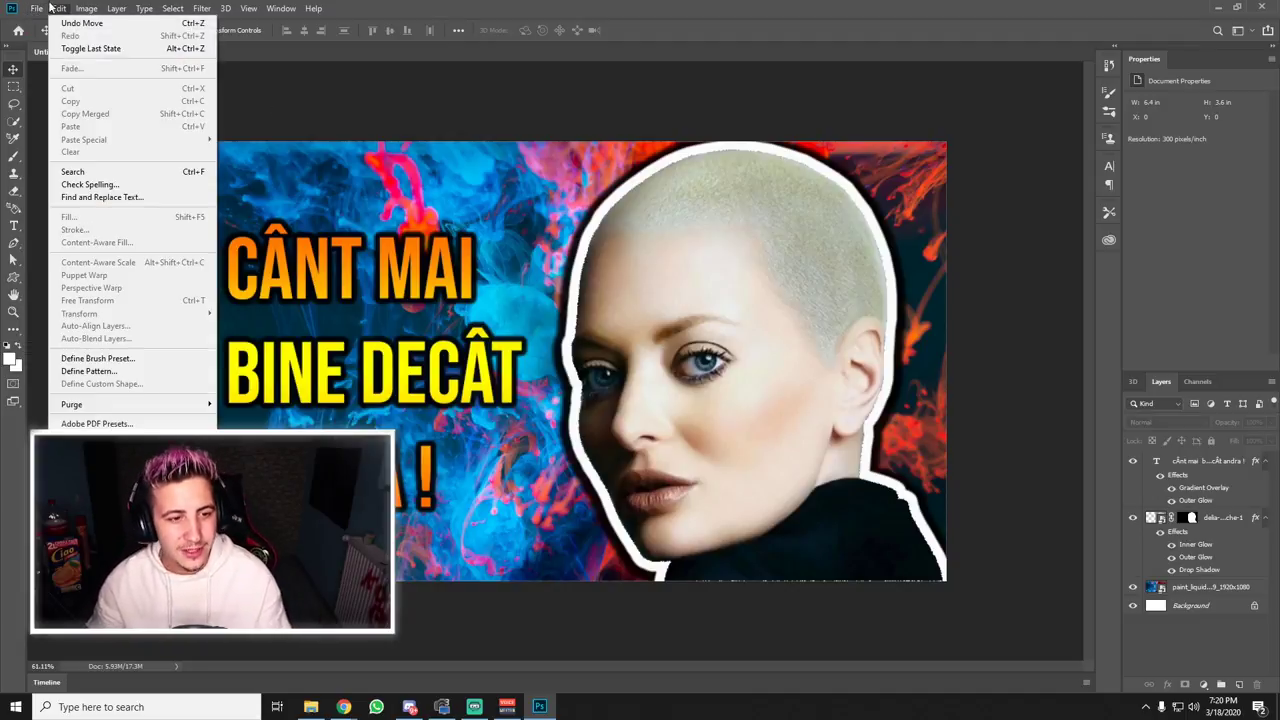
left_click(88, 157)
left_click_drag(330, 10, 757, 84)
left_click(481, 209)
left_click(582, 364)
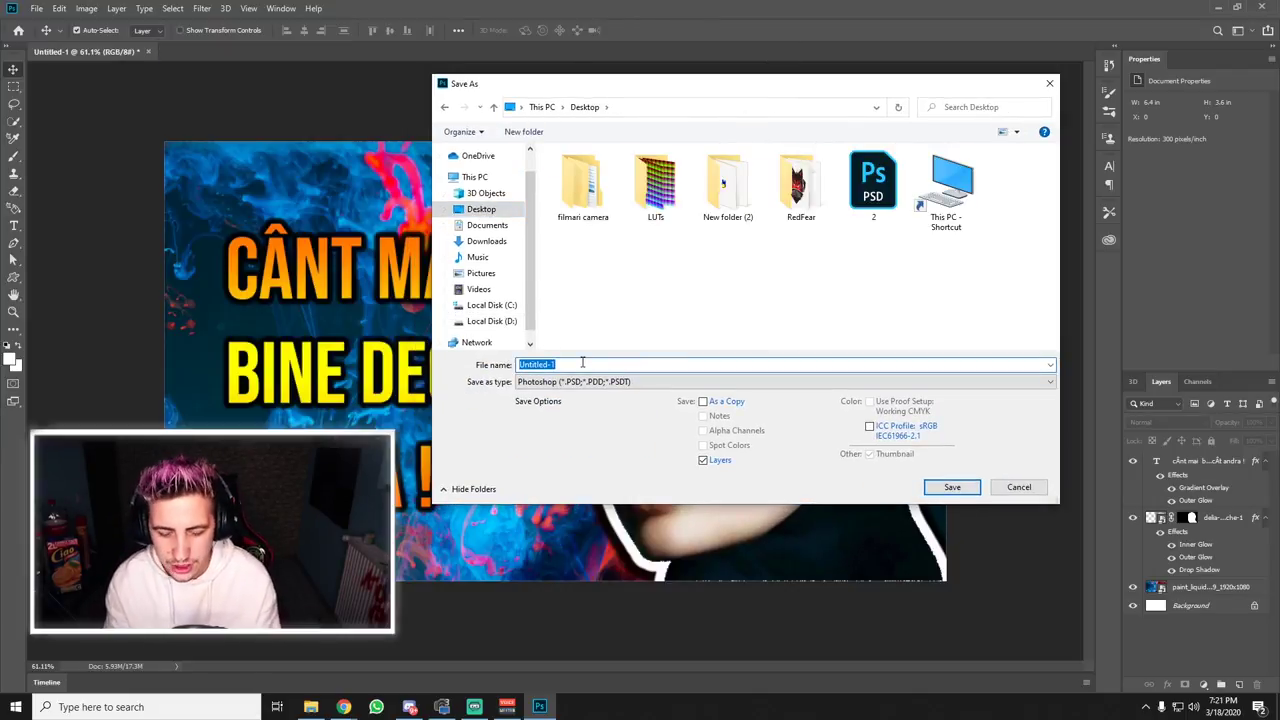
type("DELIA thumbnail")
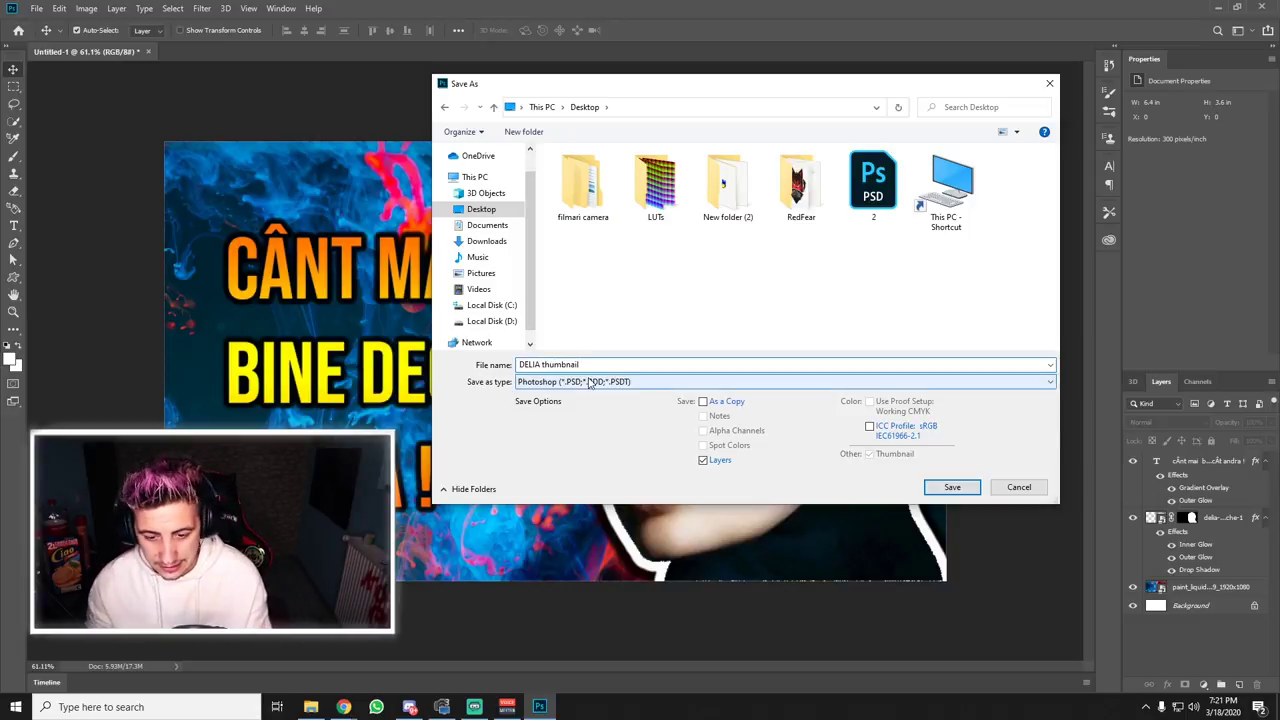
left_click(587, 383)
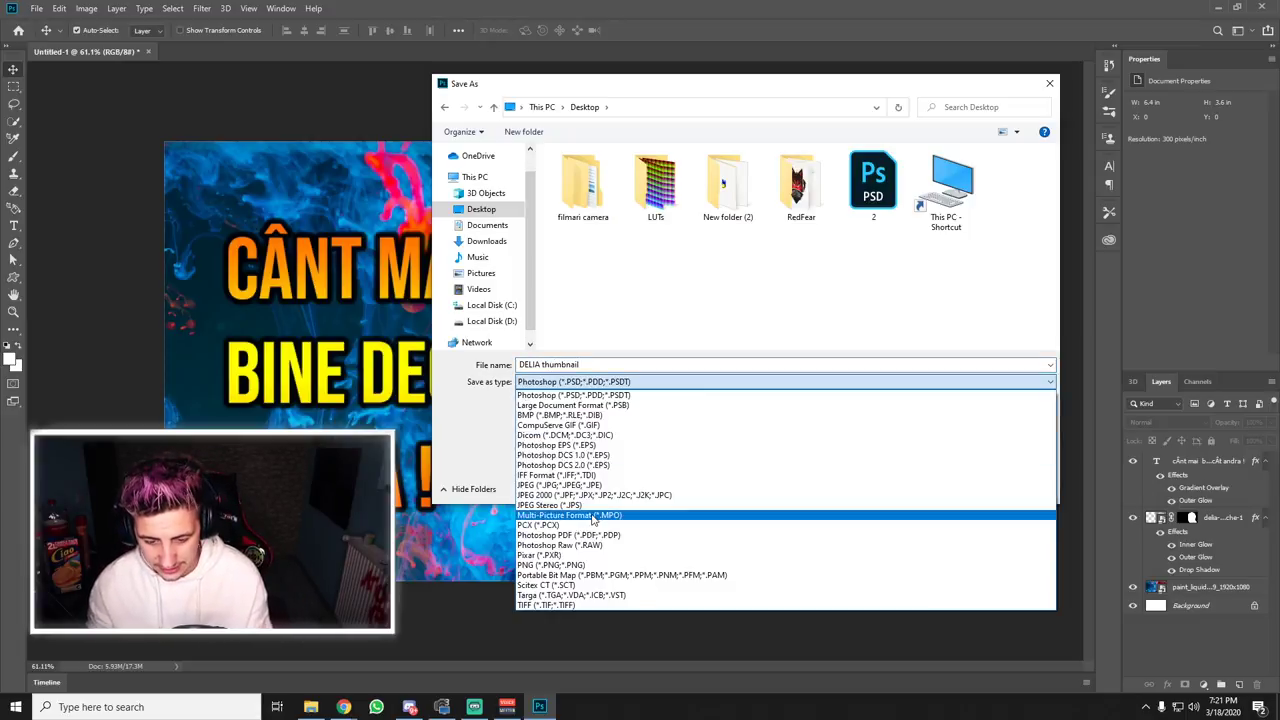
left_click(608, 487)
left_click(953, 490)
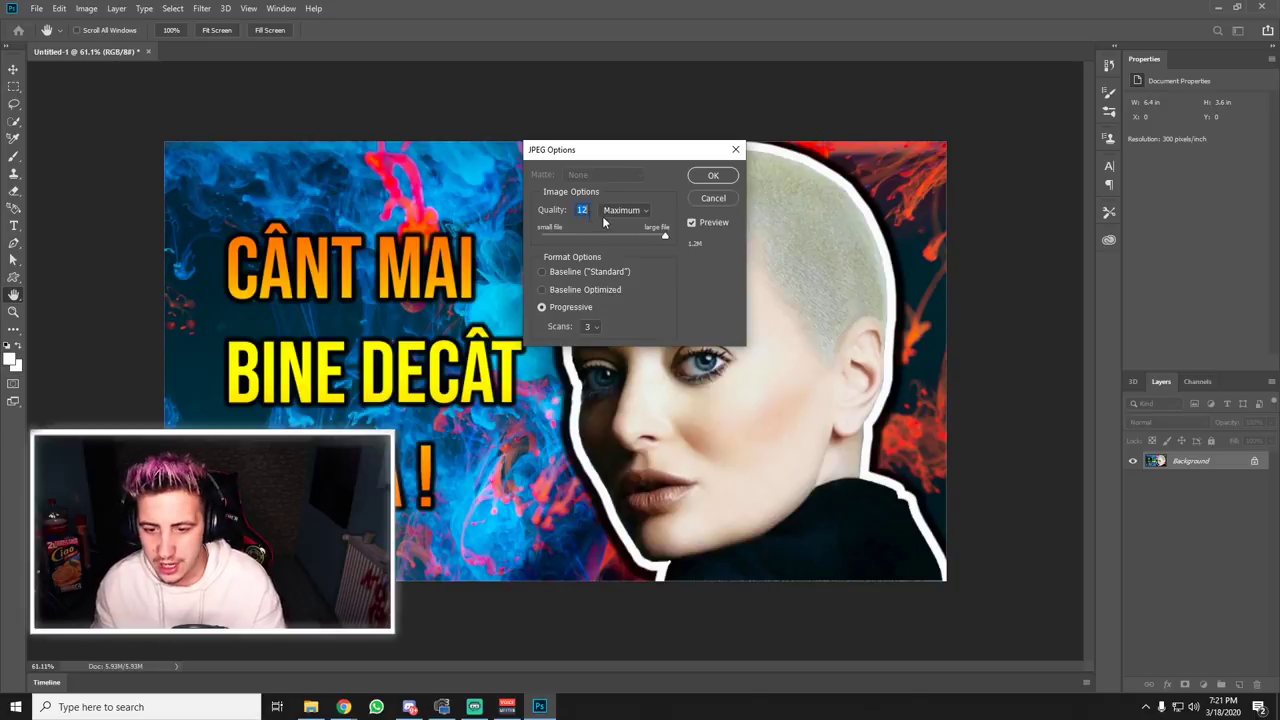
left_click_drag(665, 237, 629, 240)
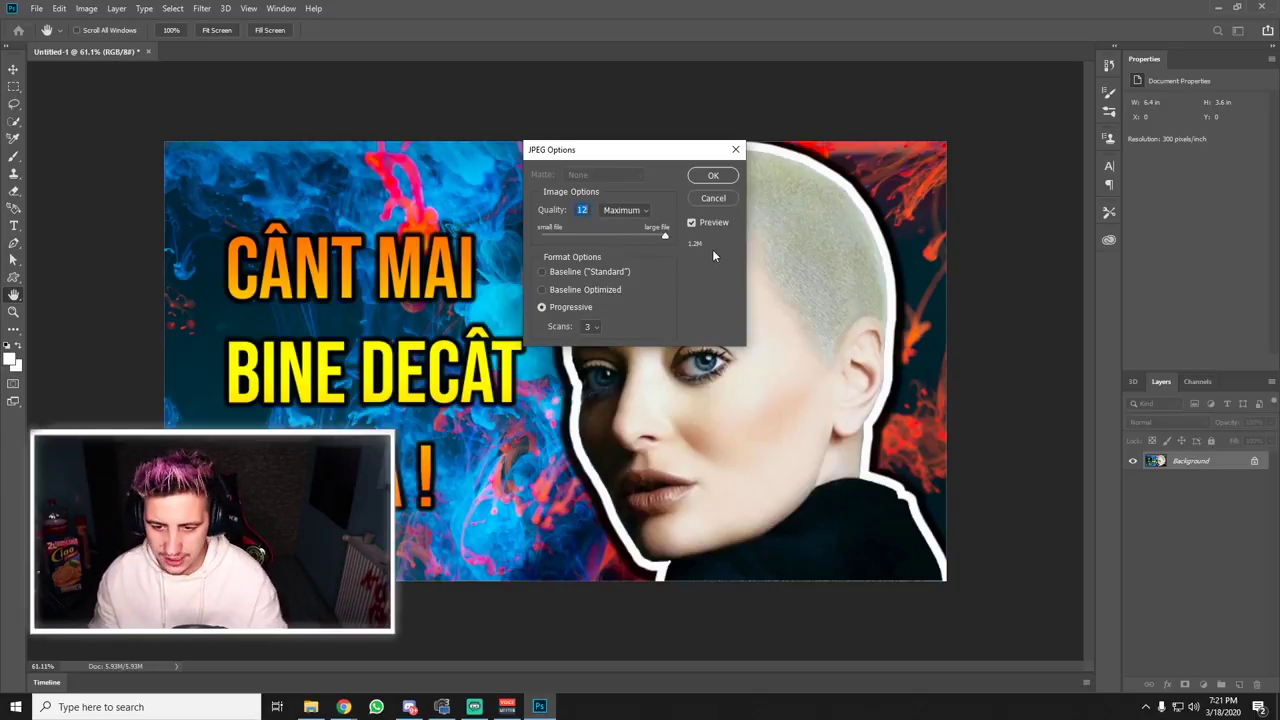
left_click(713, 176)
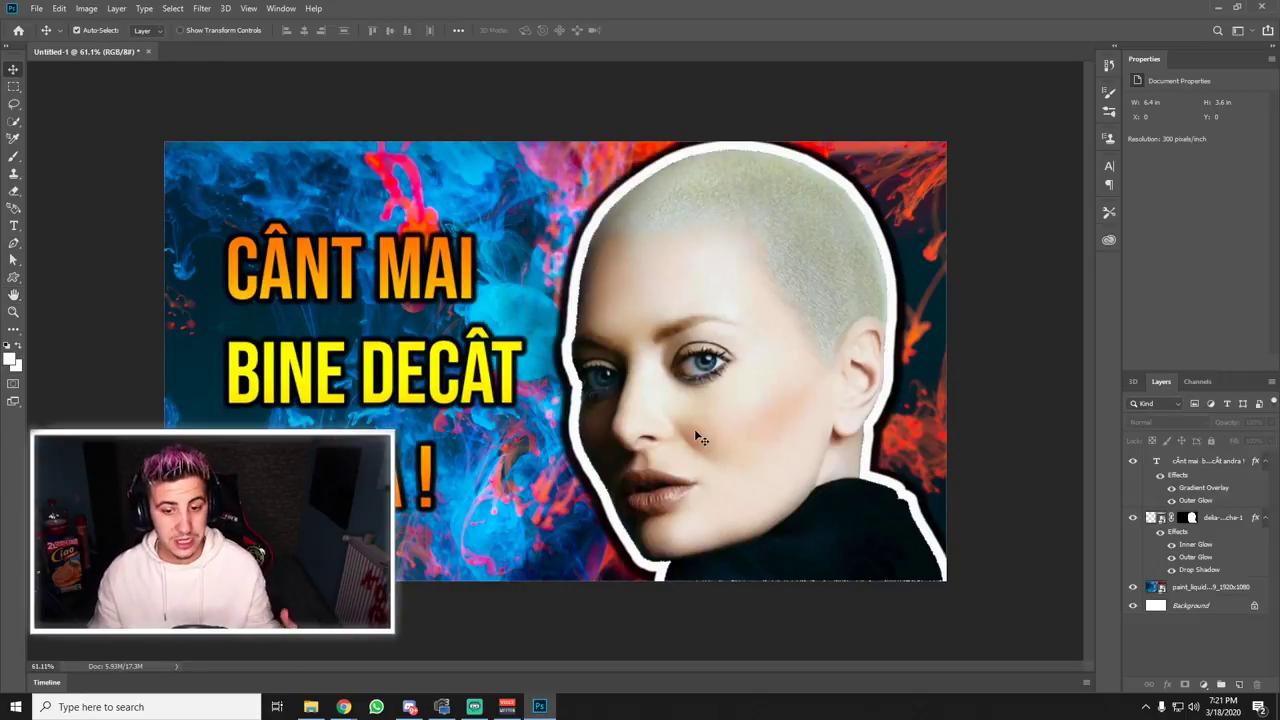
left_click(38, 10)
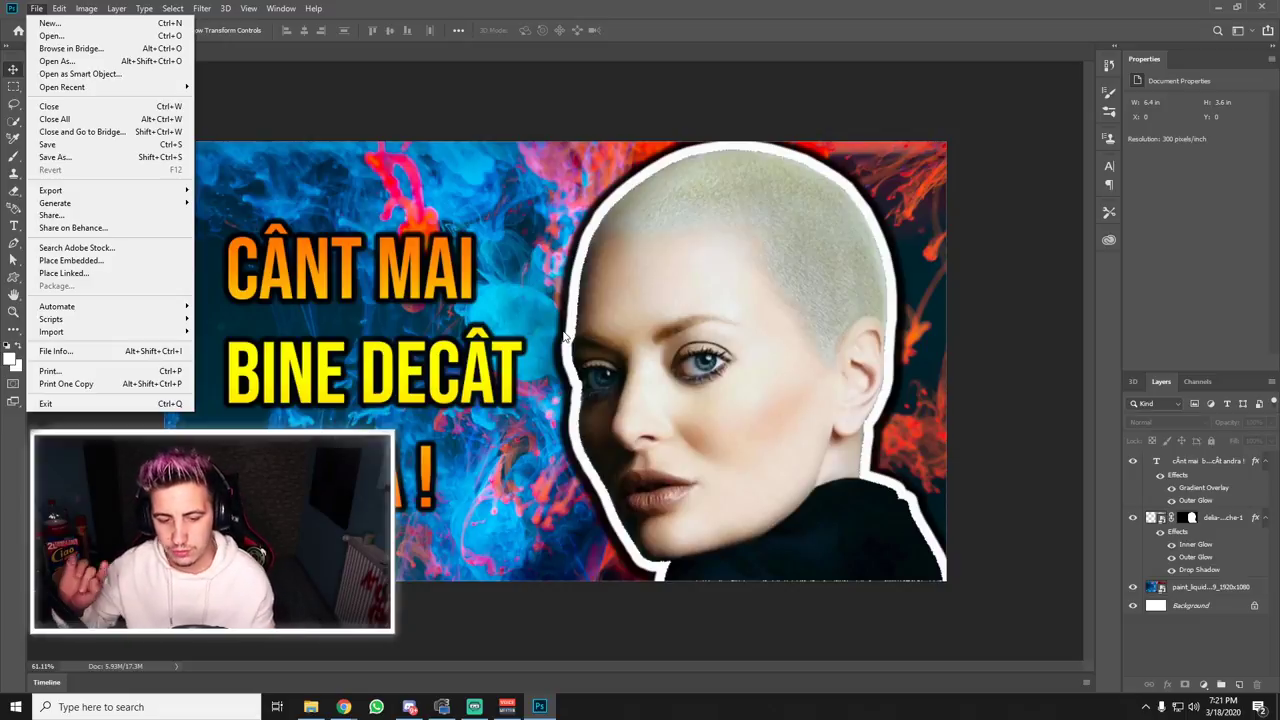
left_click(36, 10)
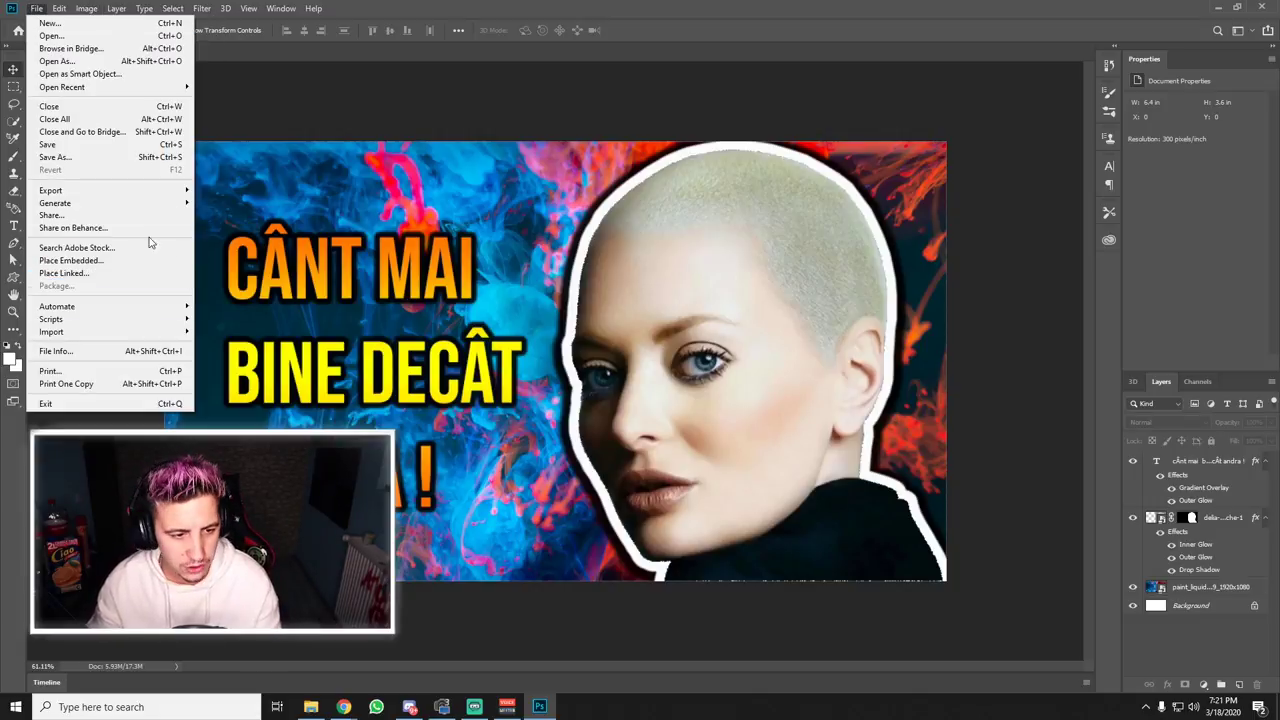
left_click(140, 158)
double_click(566, 363)
type("delia psd")
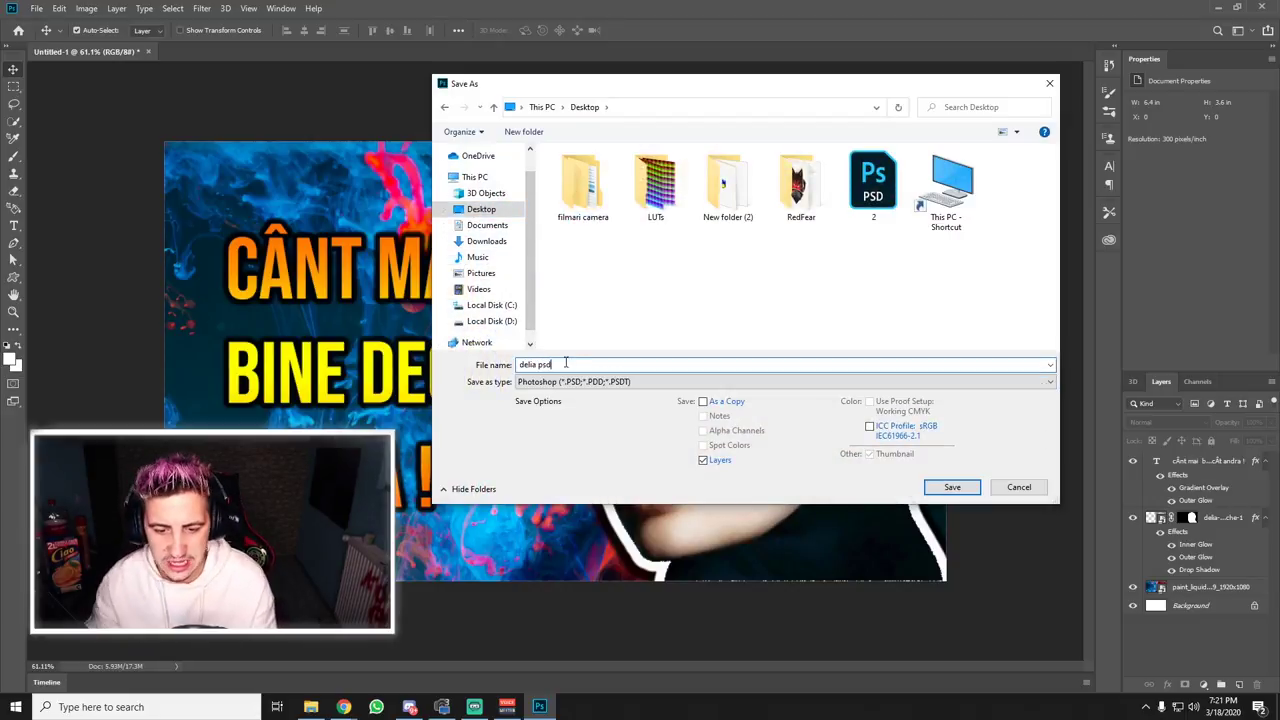
key("Tab")
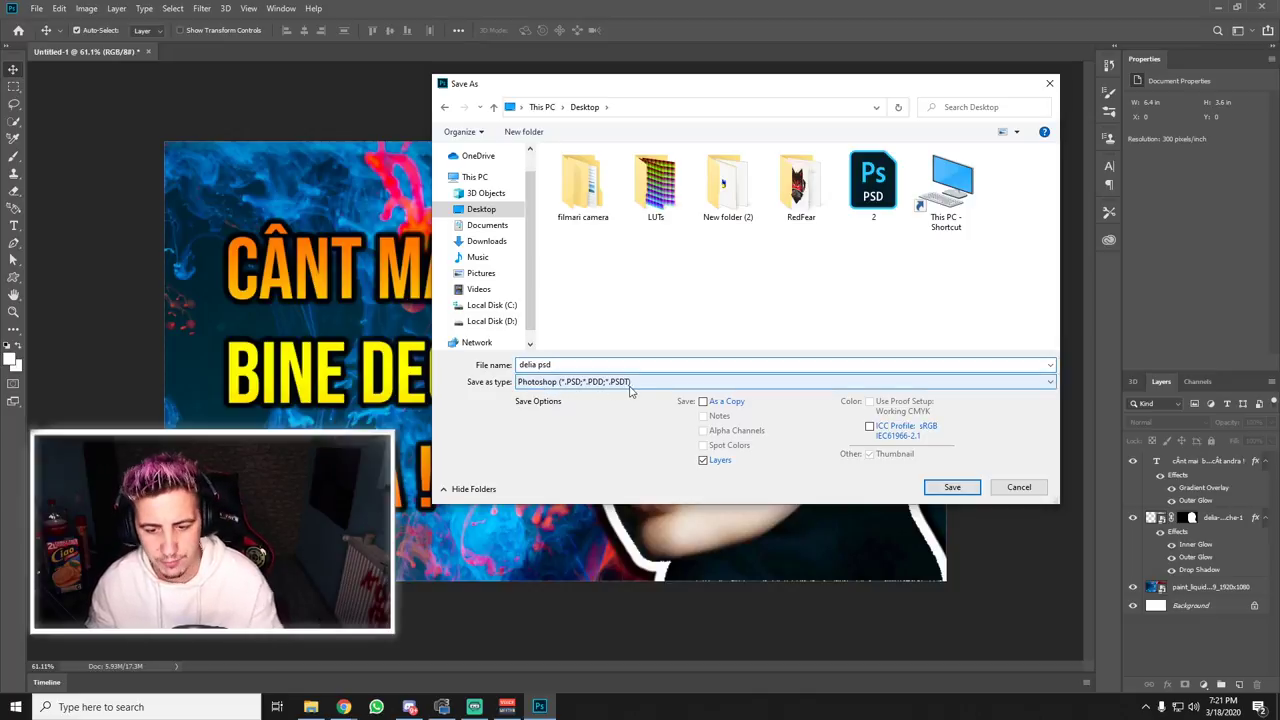
left_click(972, 486)
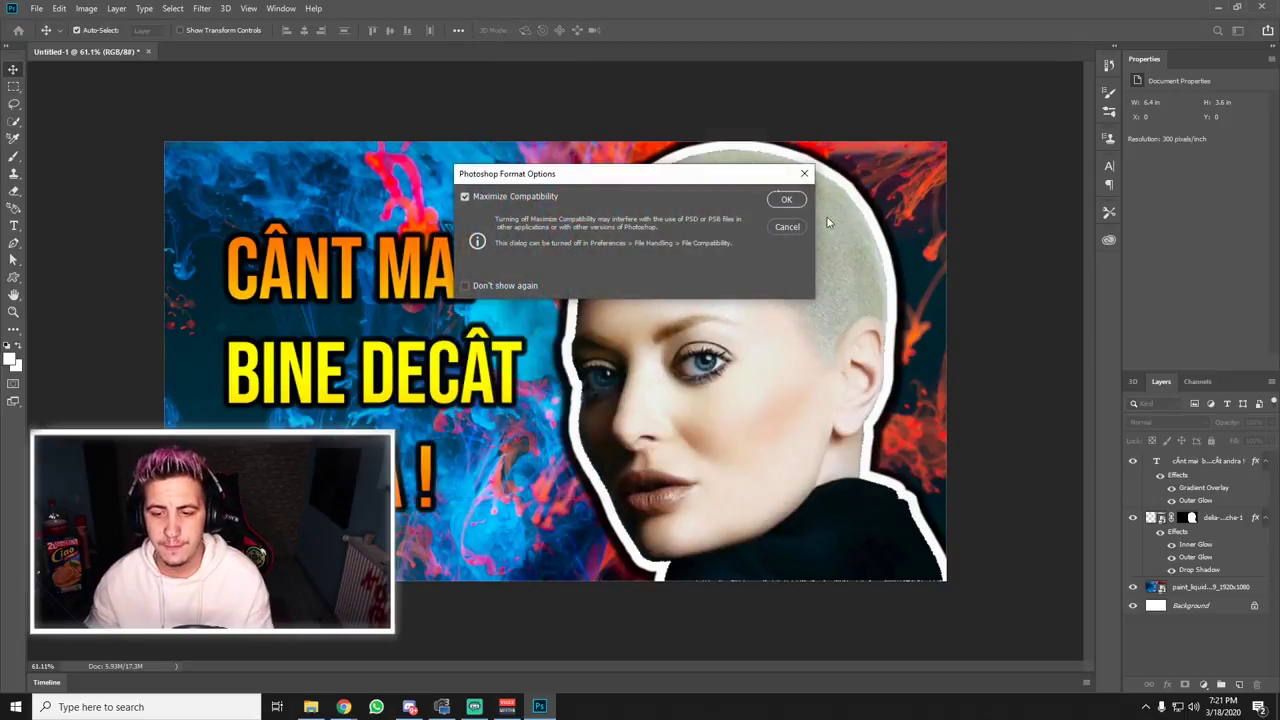
left_click(788, 200)
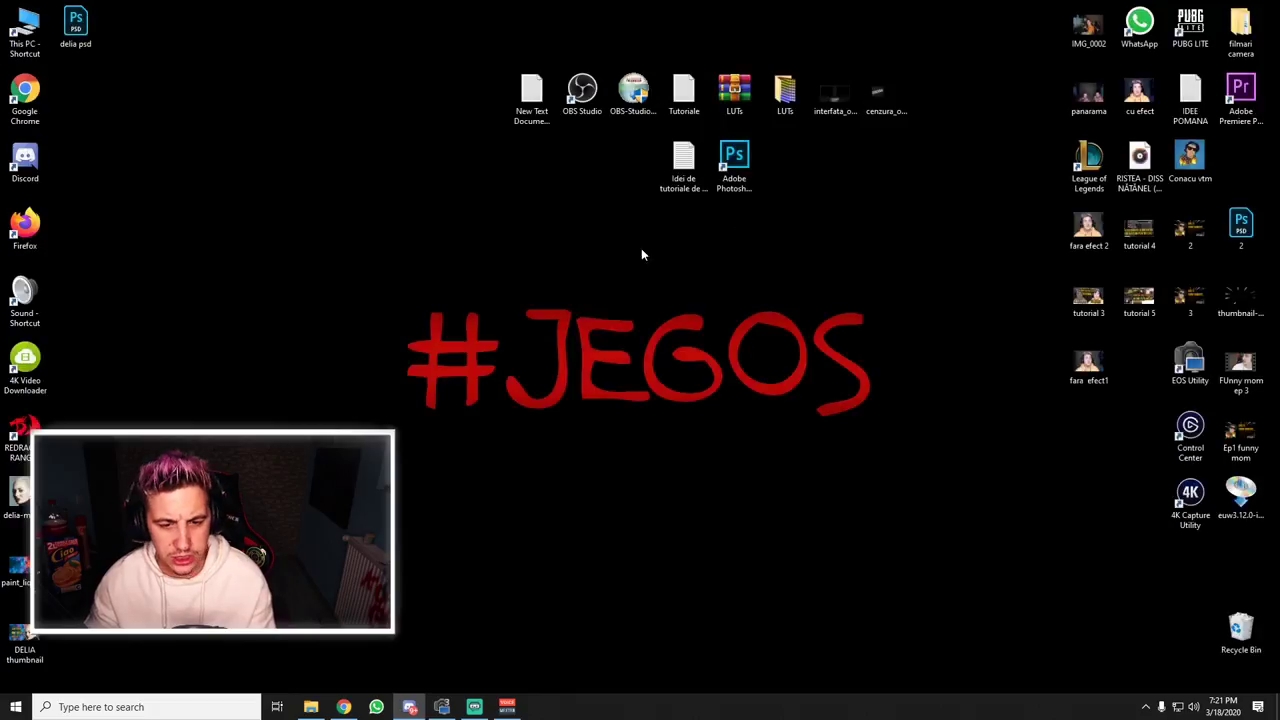
- Move the DELIA JPEG icon to mid-desktop, view it maximized in Photos, then close it
left_click_drag(24, 640, 546, 246)
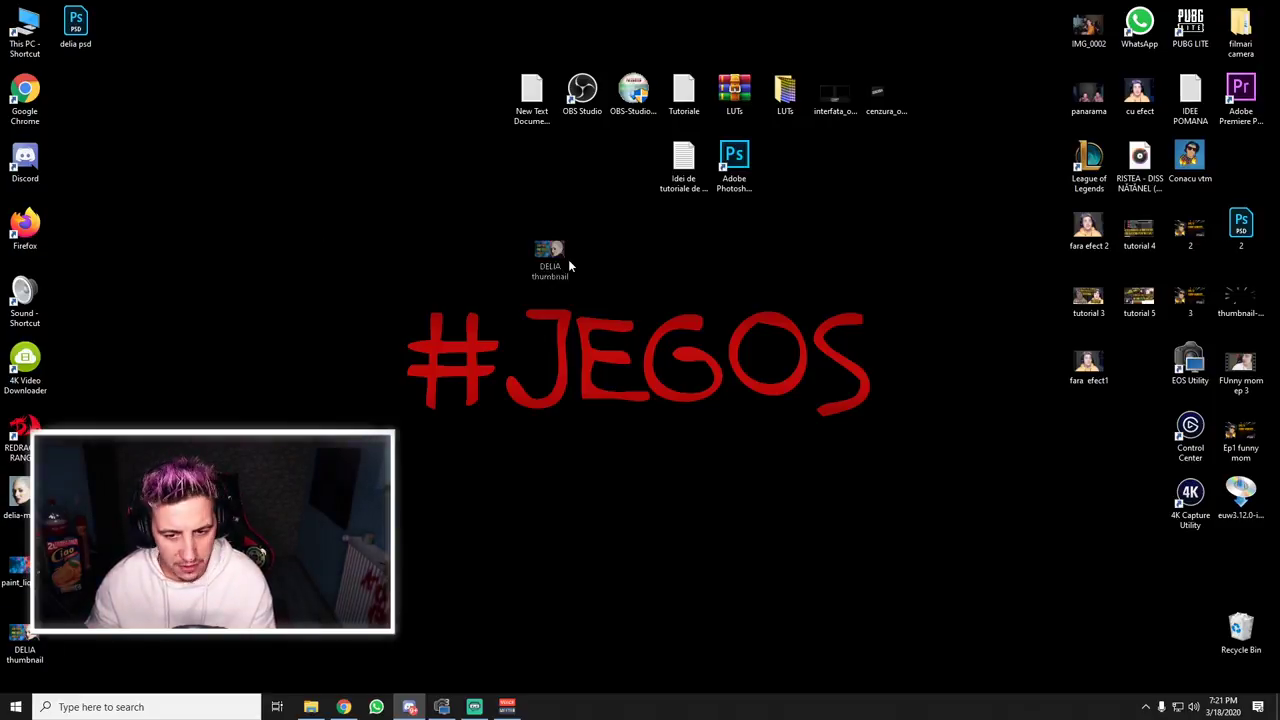
left_click_drag(476, 192, 680, 380)
double_click(531, 232)
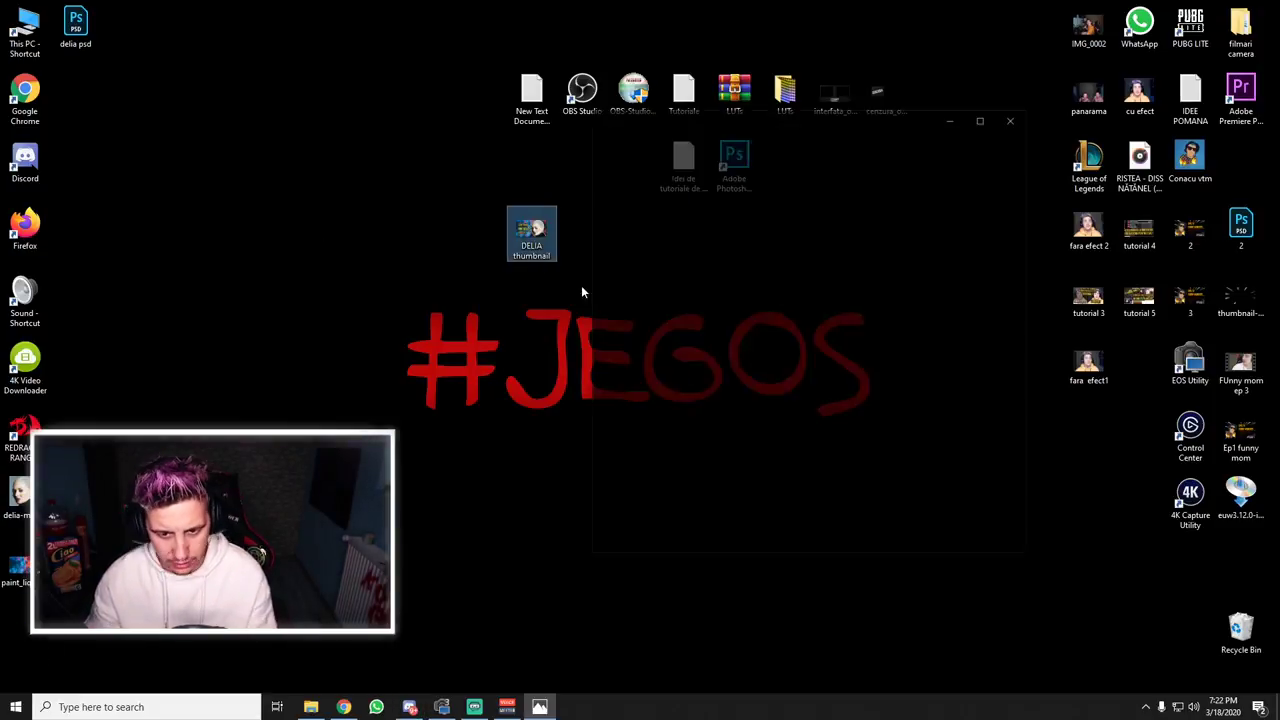
left_click(983, 118)
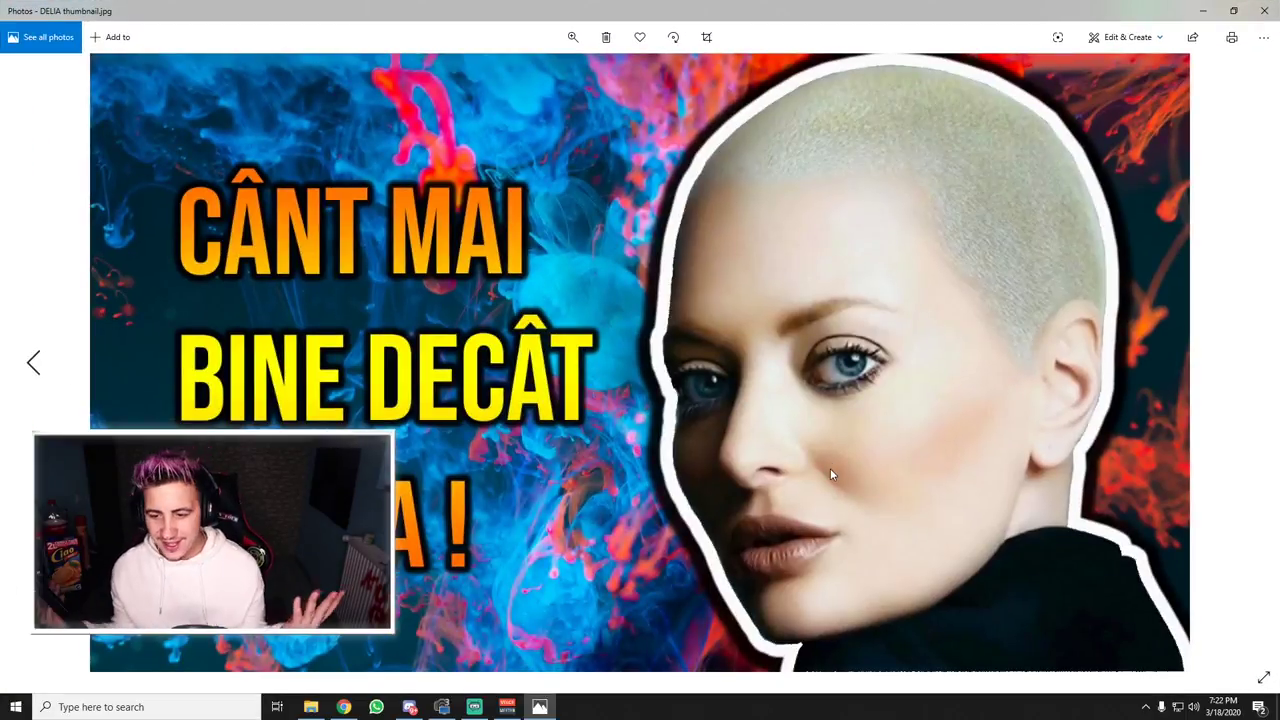
left_click(1264, 10)
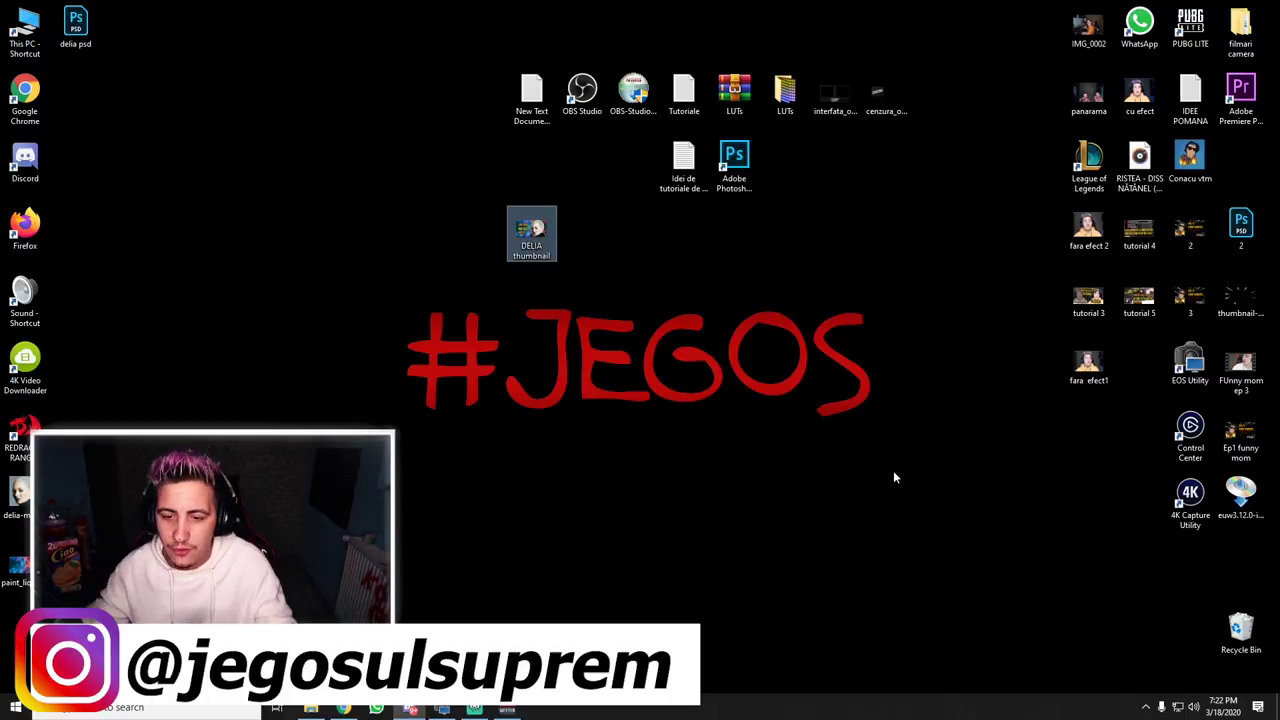
double_click(683, 160)
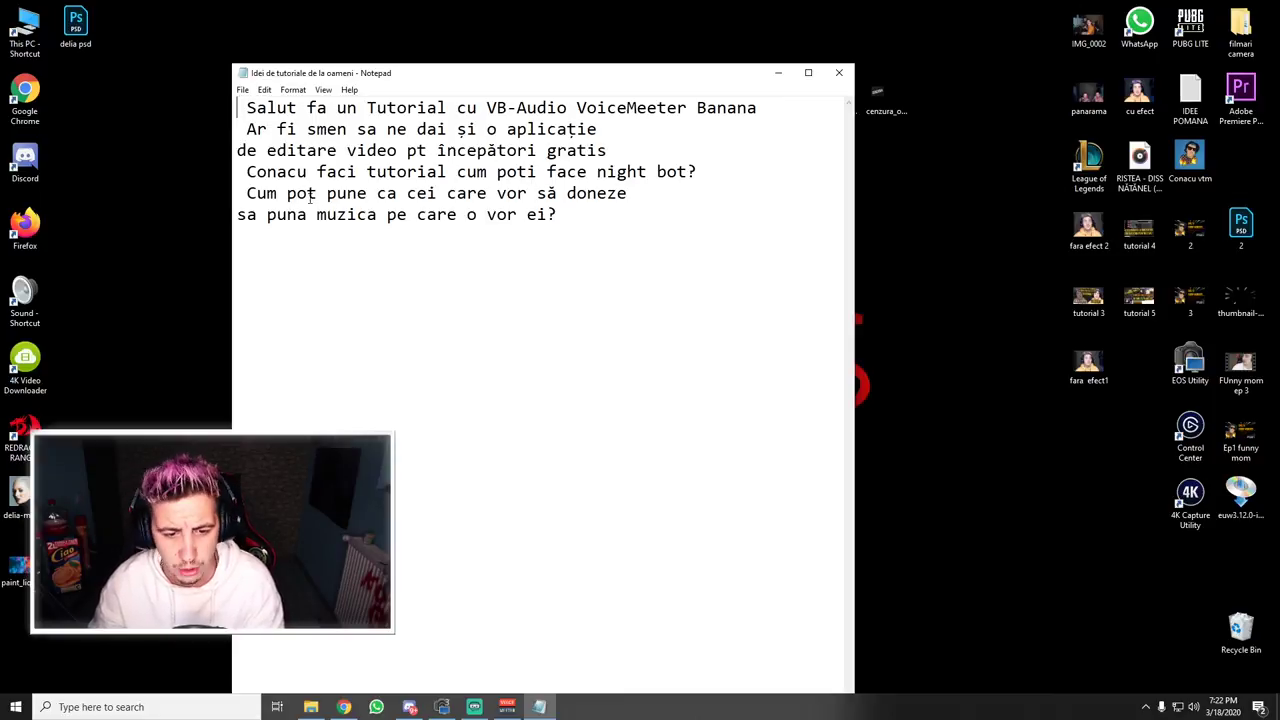
left_click(838, 72)
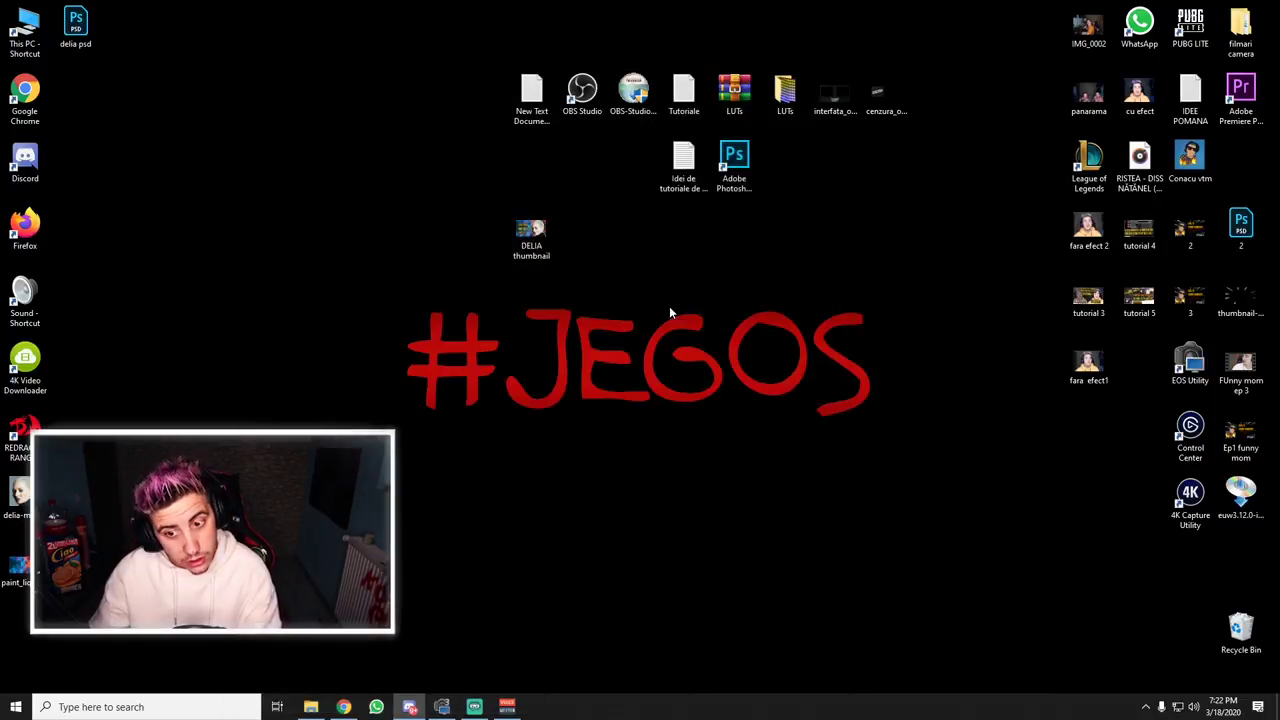